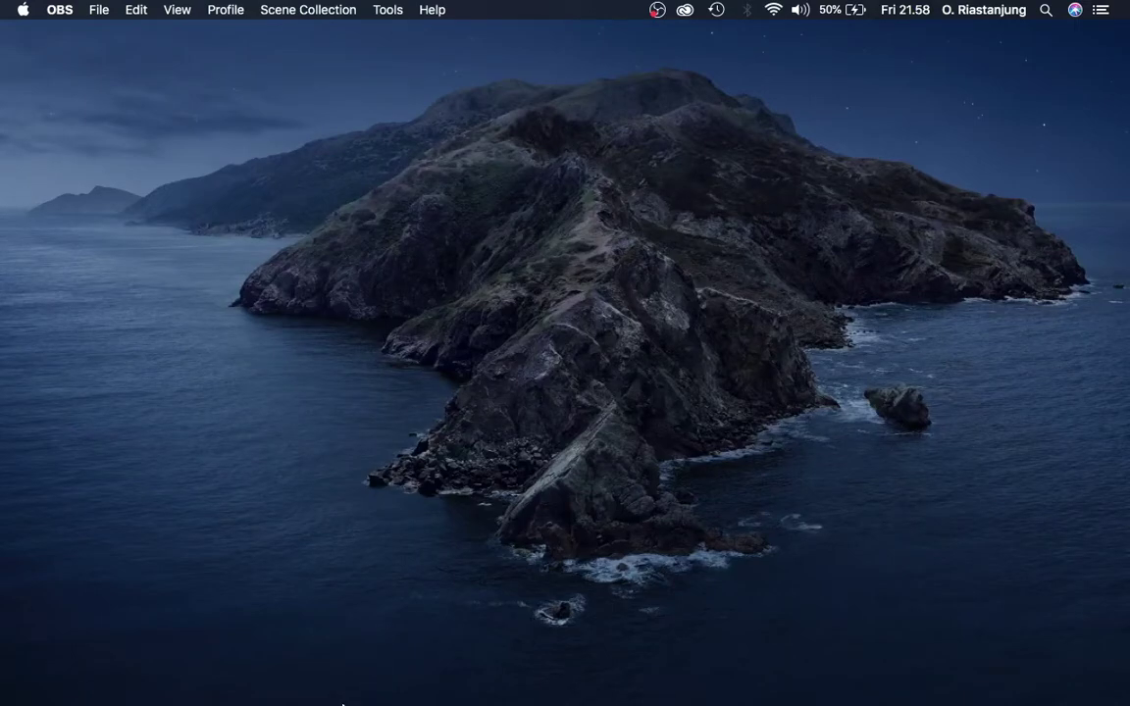
Launch Google Chrome from the Dock to get a new blank tab
mouse_move(221, 702)
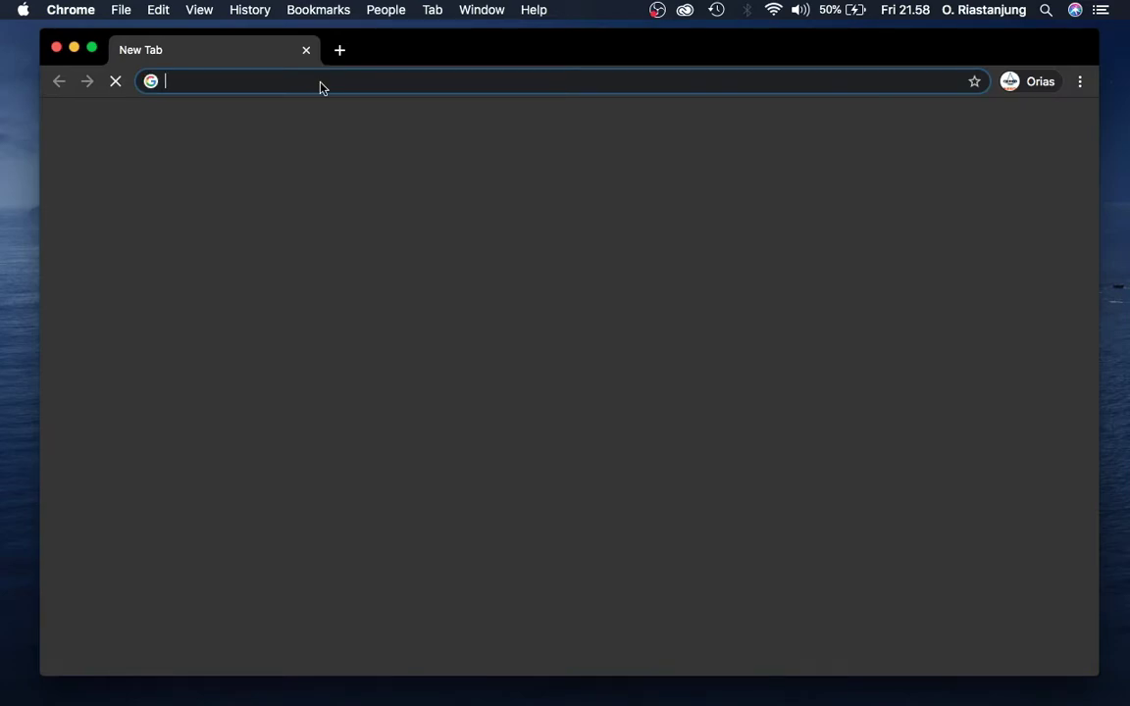
Search Google for 'hackerrank' and open the HackerRank Dashboard sitelink
text(hac)
key(Return)
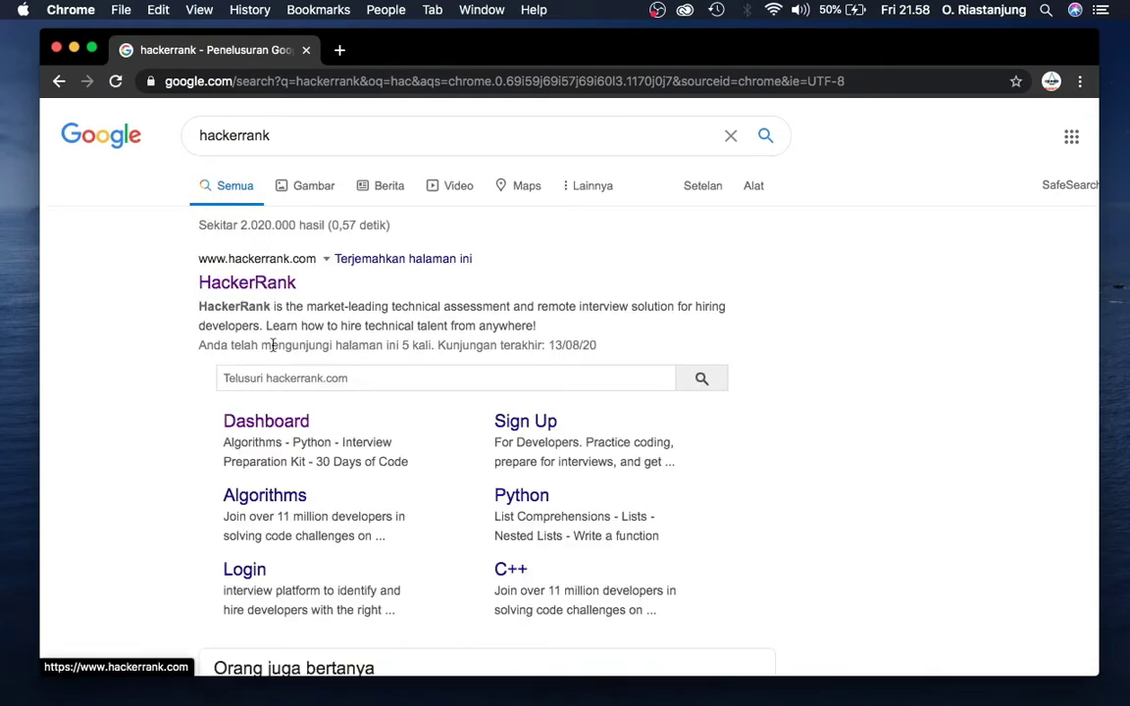
click(290, 422)
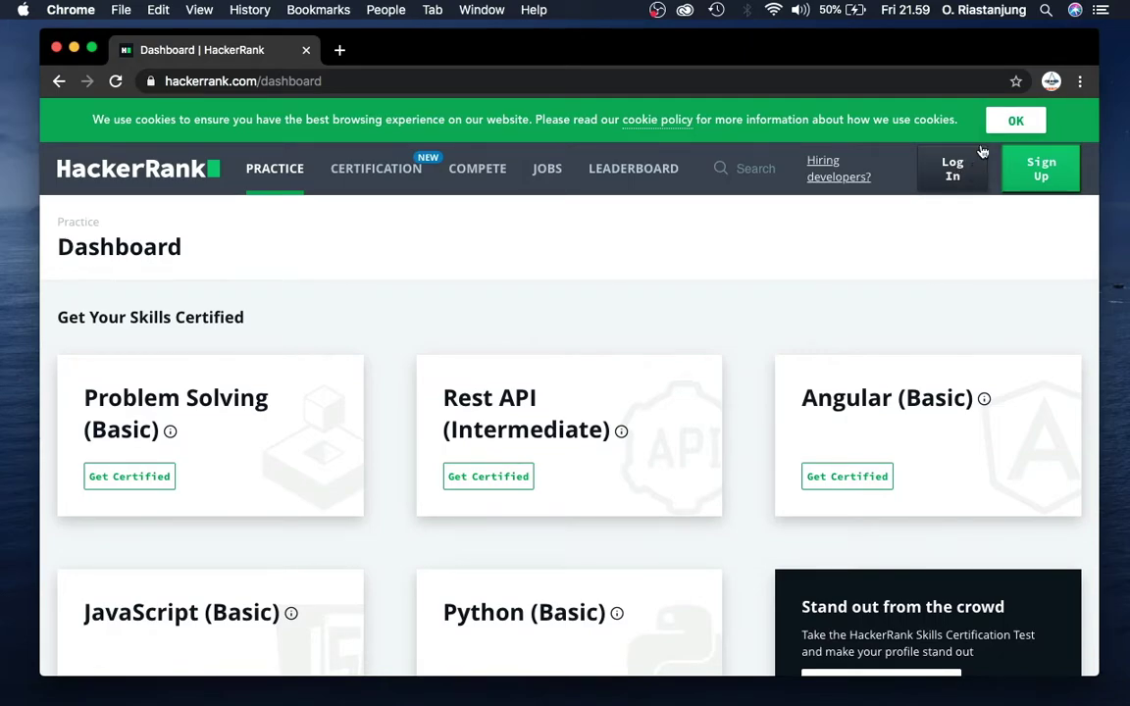
Log in to HackerRank with a Google account and view the language-choice onboarding page
click(961, 183)
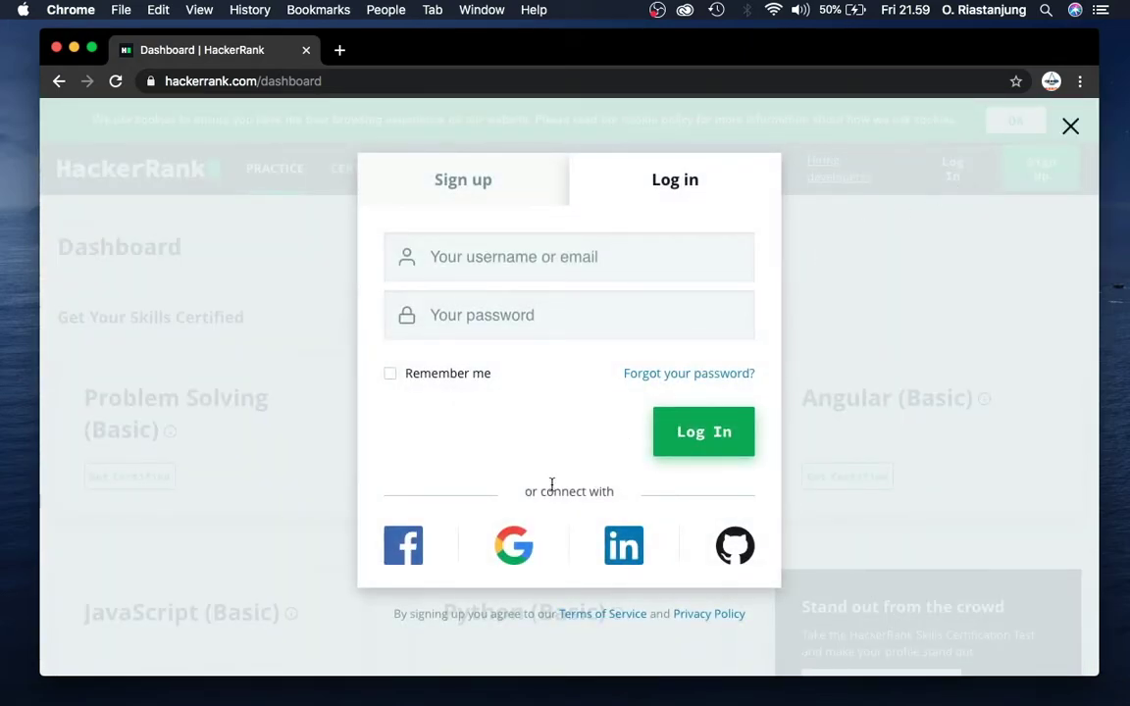
click(520, 543)
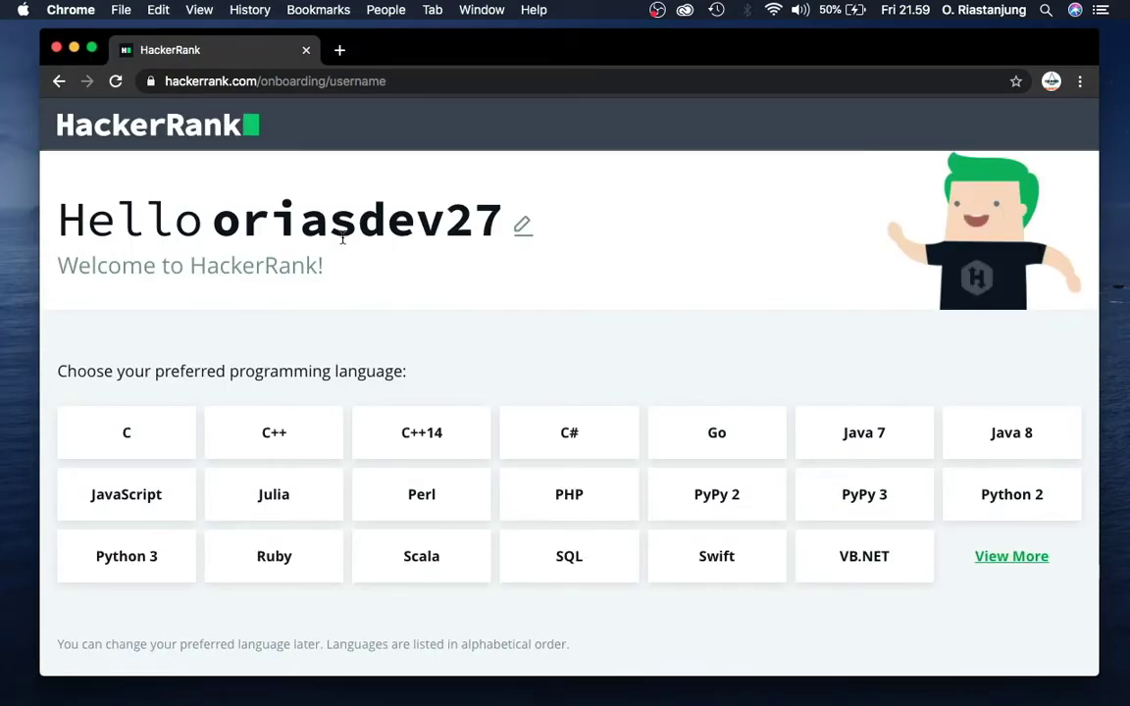
scroll(343, 239, down, 2)
scroll(342, 238, up, 2)
scroll(432, 319, down, 2)
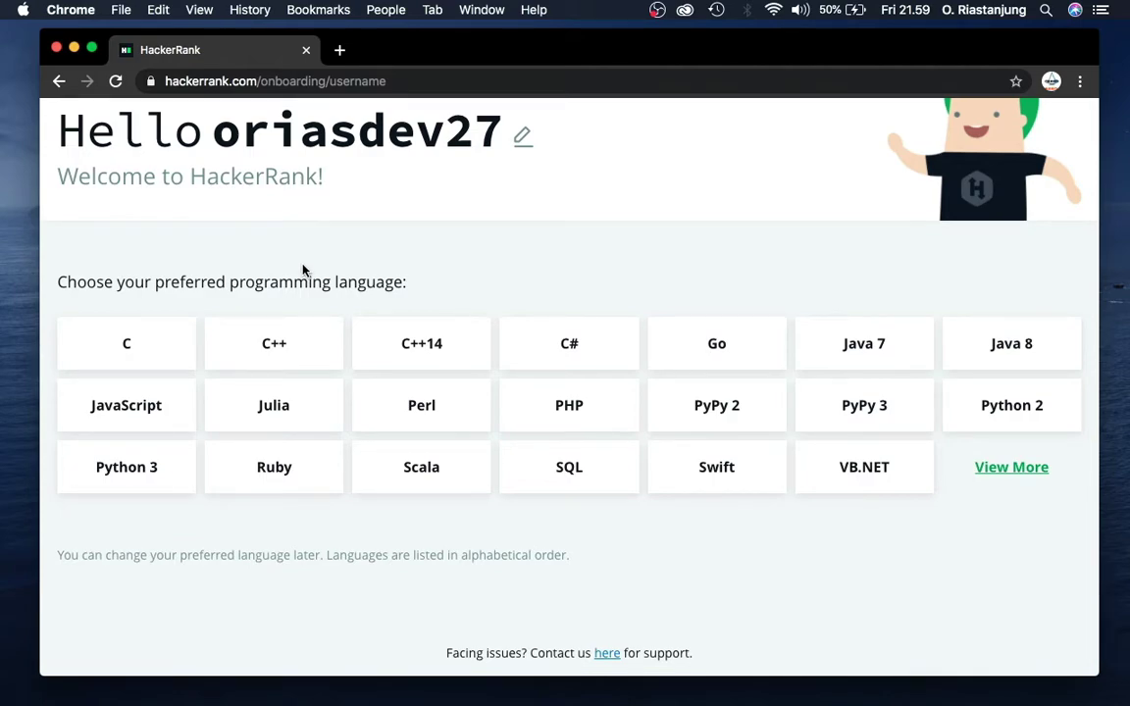
Pick C++ as the preferred language and look over the solveMeFirst challenge
click(299, 359)
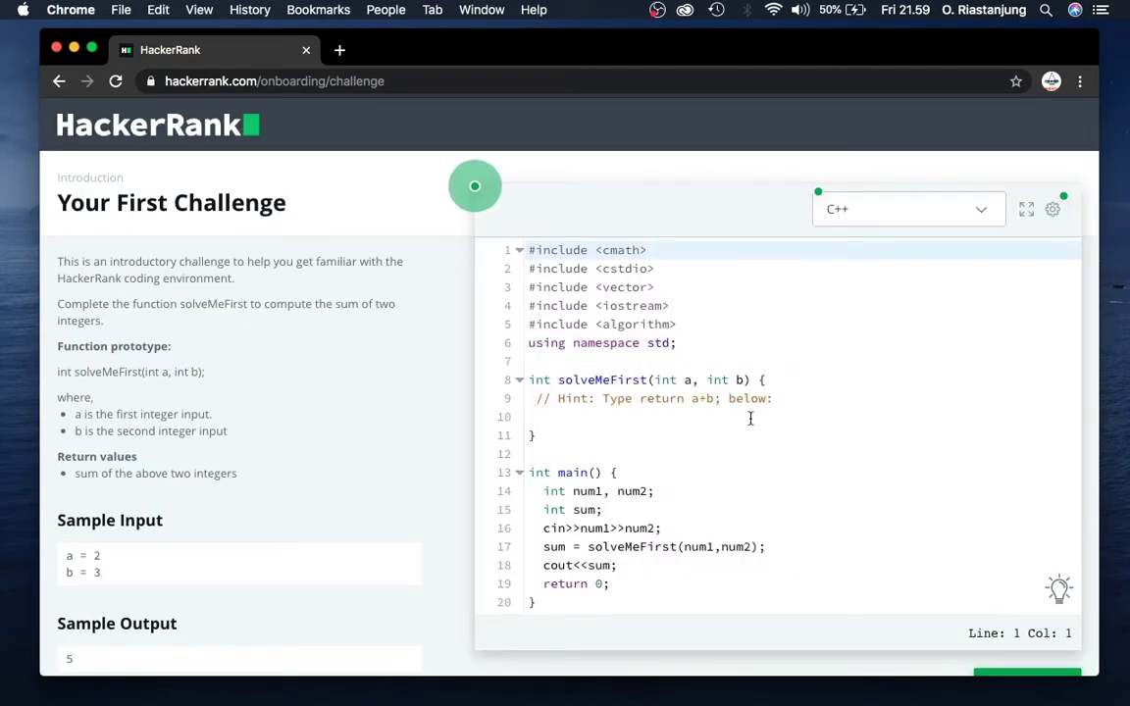
scroll(738, 432, down, 2)
scroll(742, 443, down, 2)
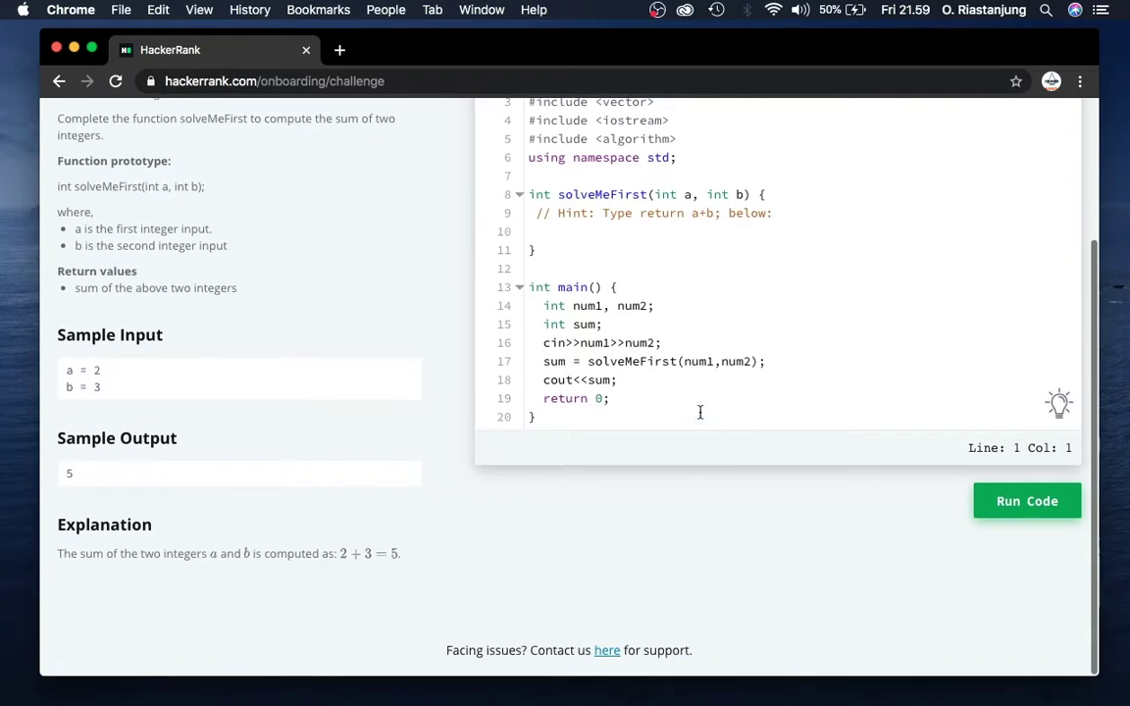
scroll(392, 286, up, 3)
scroll(391, 285, down, 2)
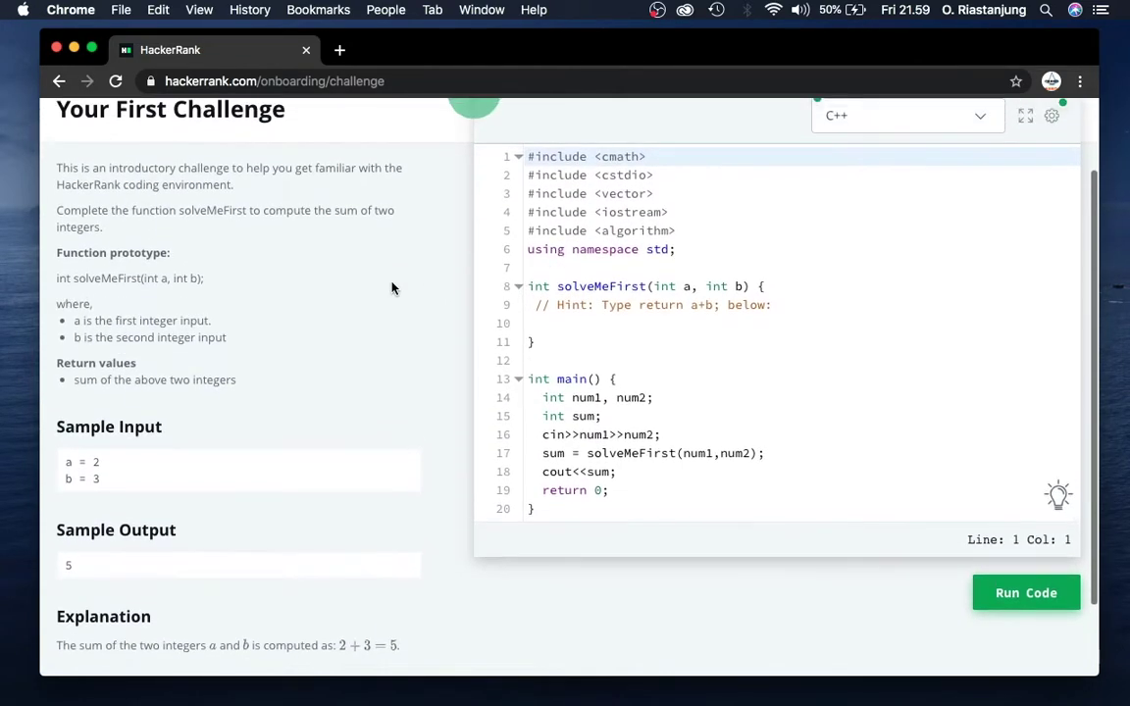
scroll(291, 234, up, 3)
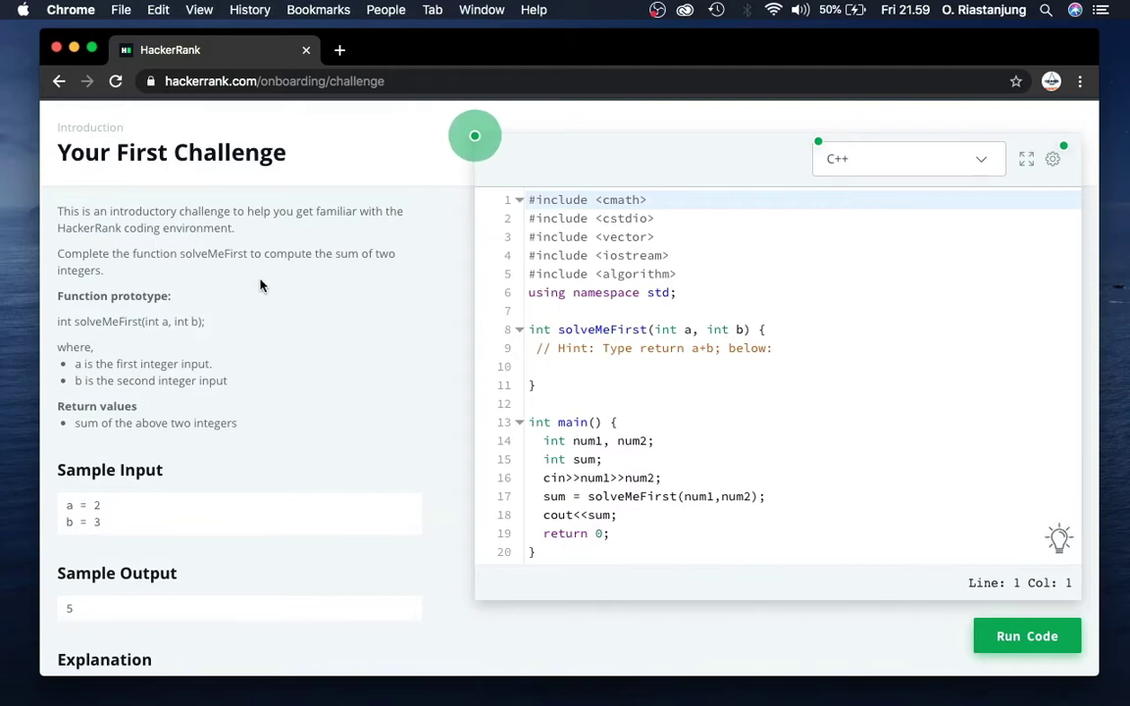
Replace the hint comment in solveMeFirst with 'return a+b;'
click(666, 368)
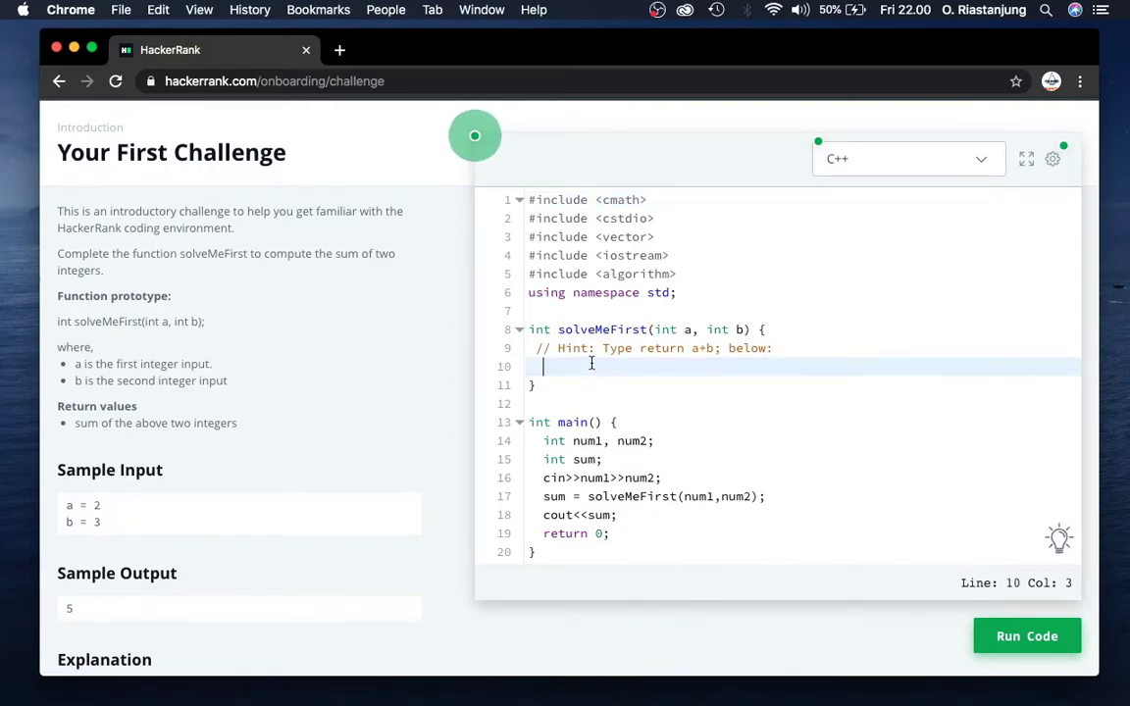
drag(542, 365, 567, 348)
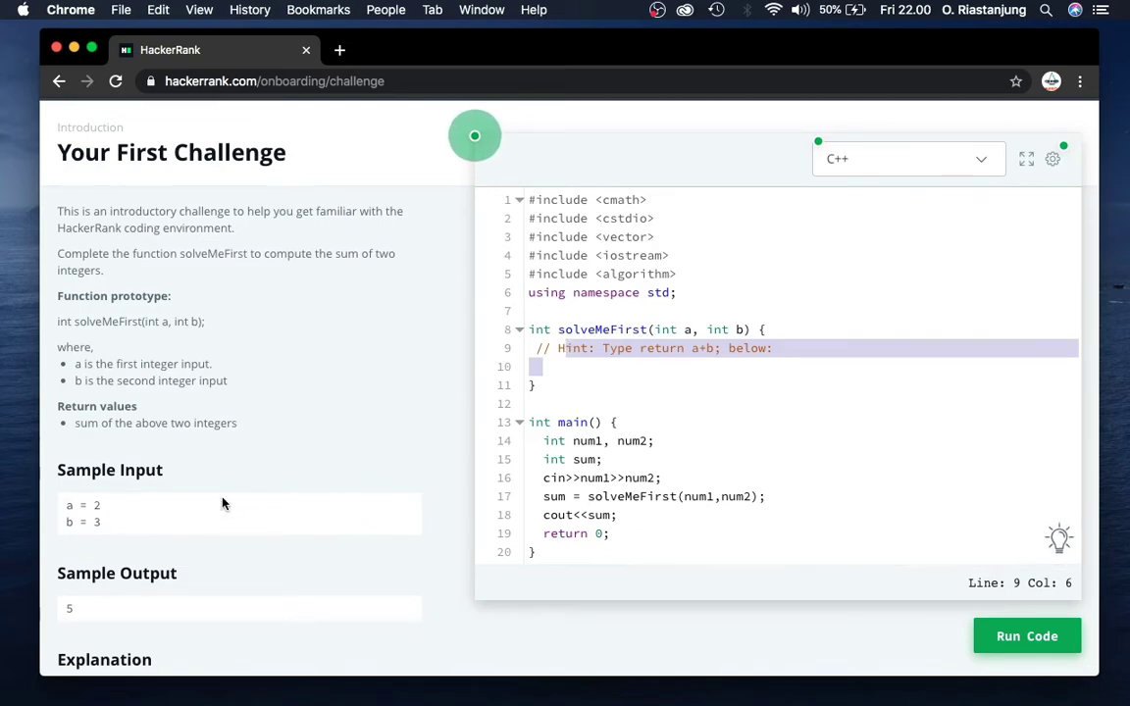
click(703, 363)
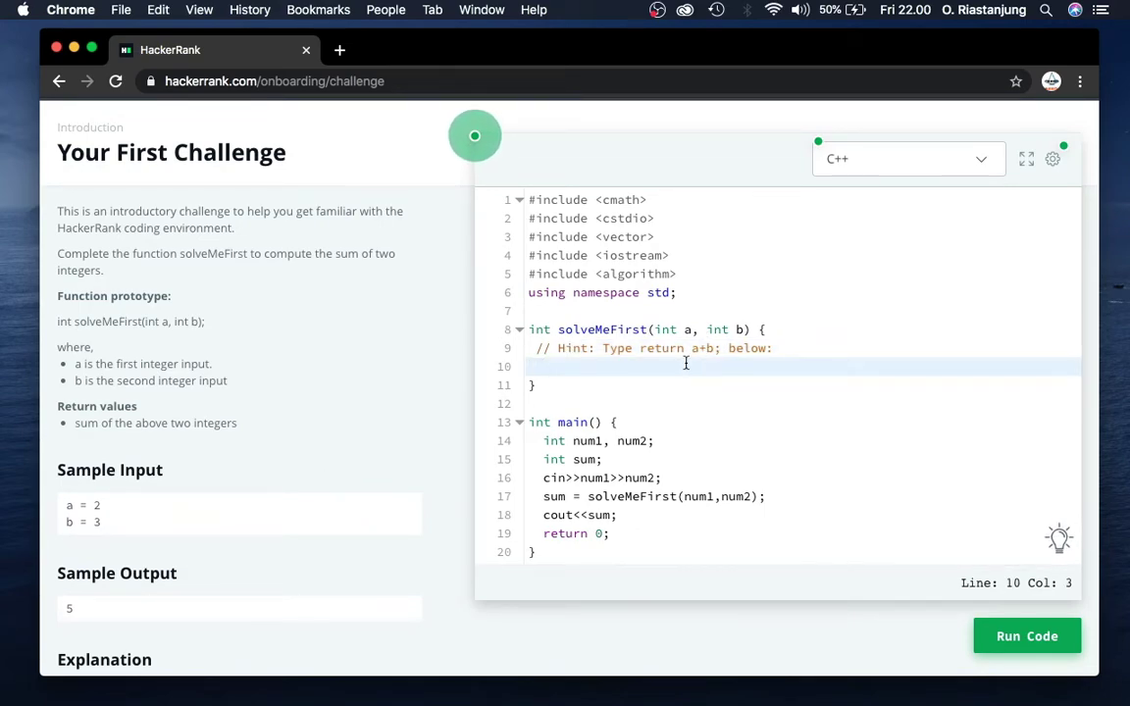
drag(686, 361, 534, 355)
key(BackSpace)
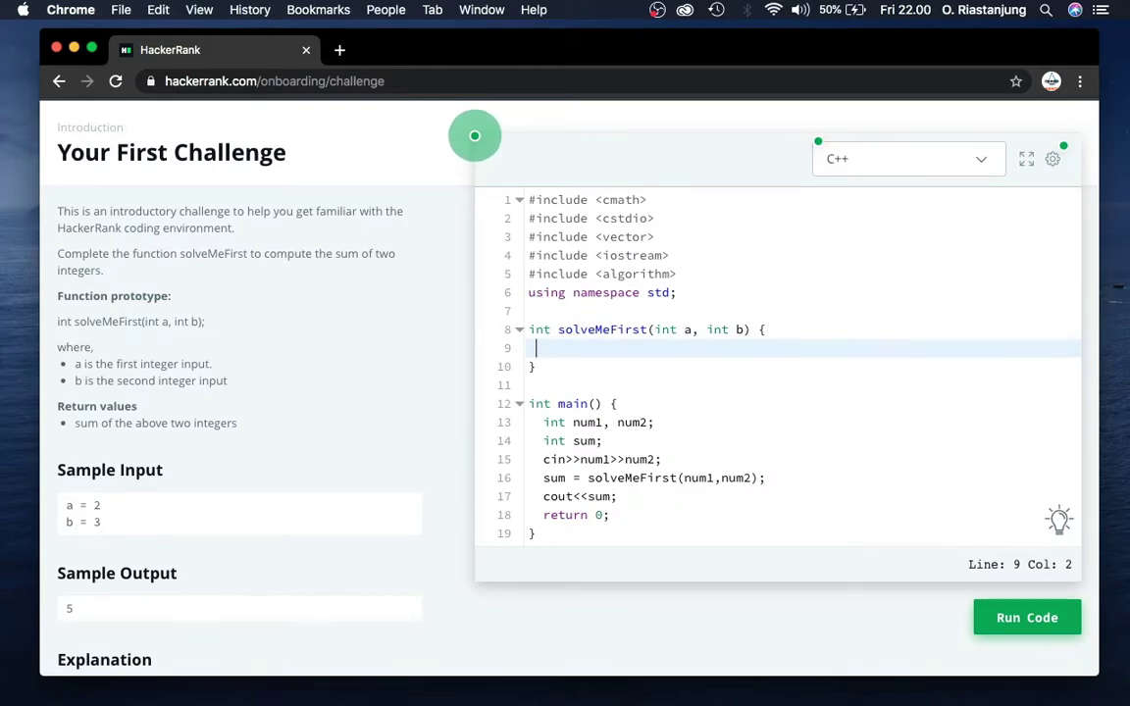
text(retu)
text(rn a+b;)
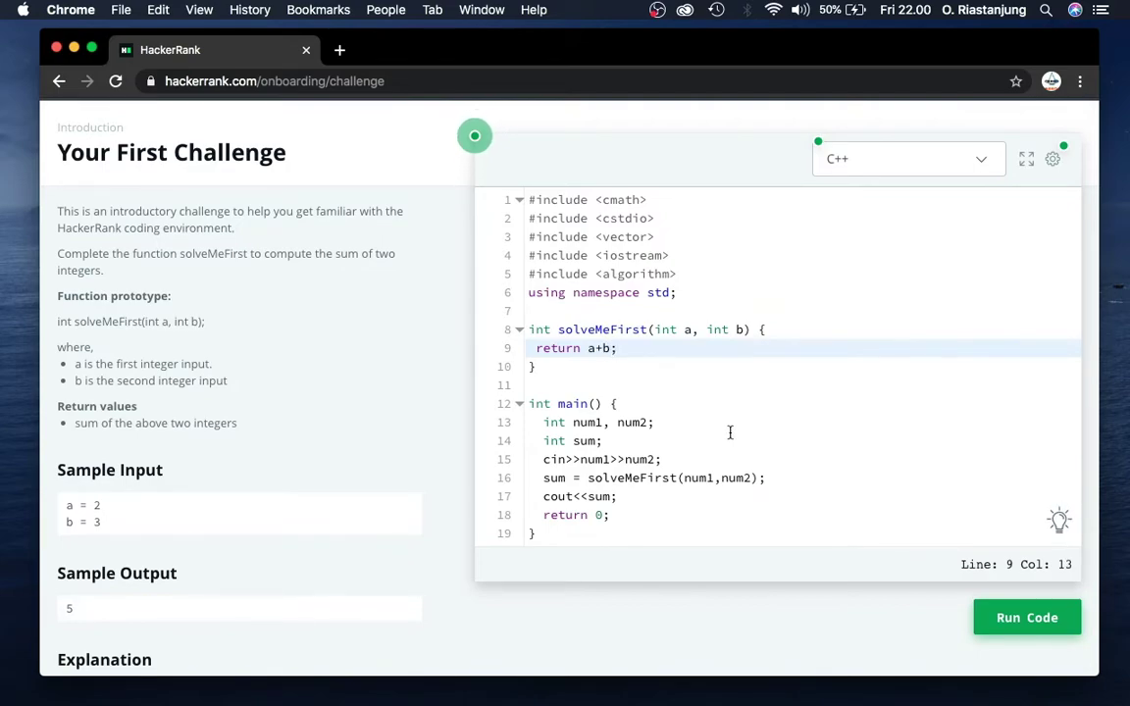
Keep C++ as the editor language and run the code against the sample input
scroll(730, 433, down, 2)
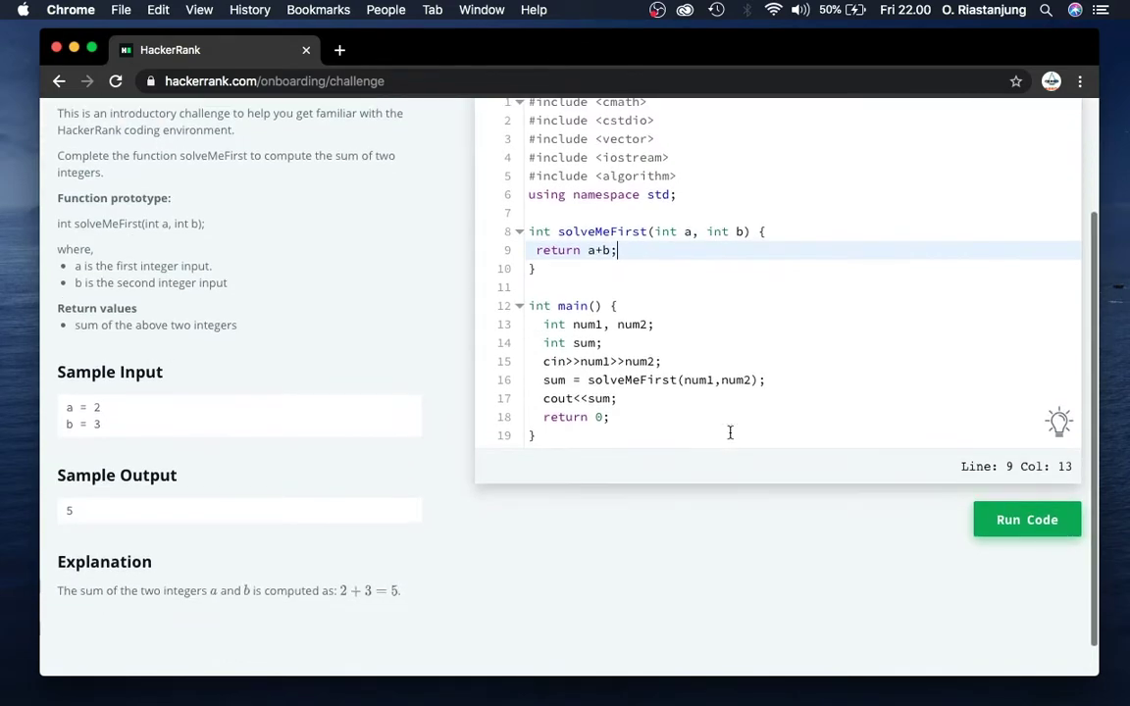
scroll(839, 313, up, 1)
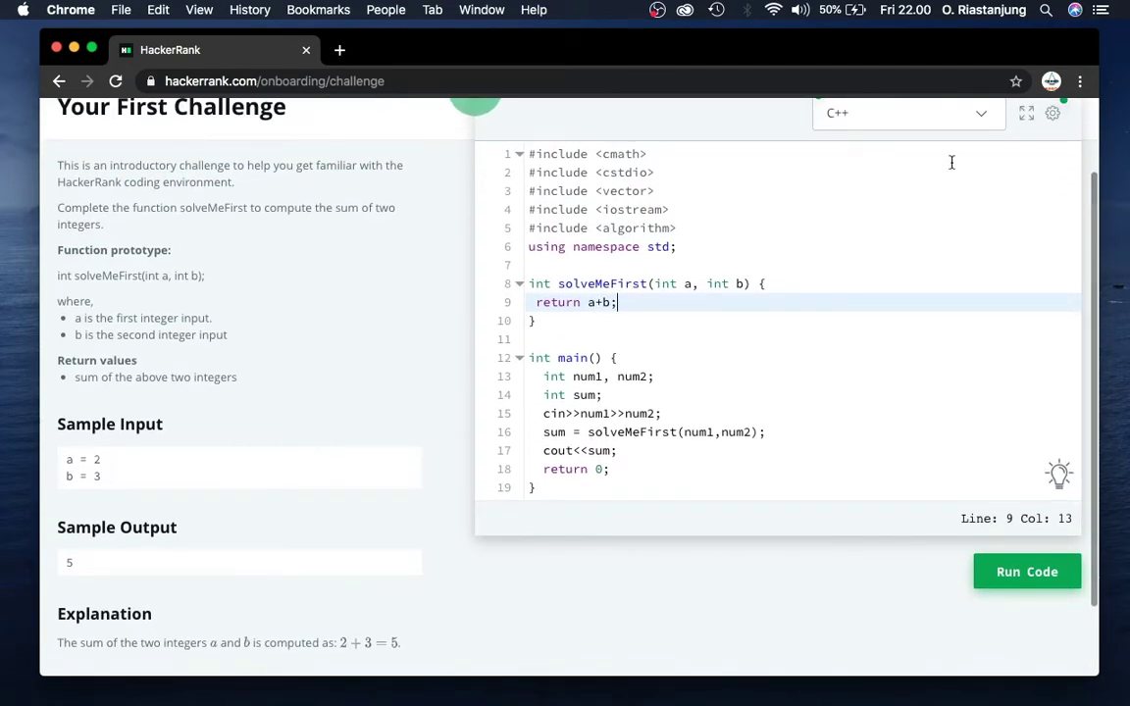
scroll(955, 160, up, 1)
click(985, 144)
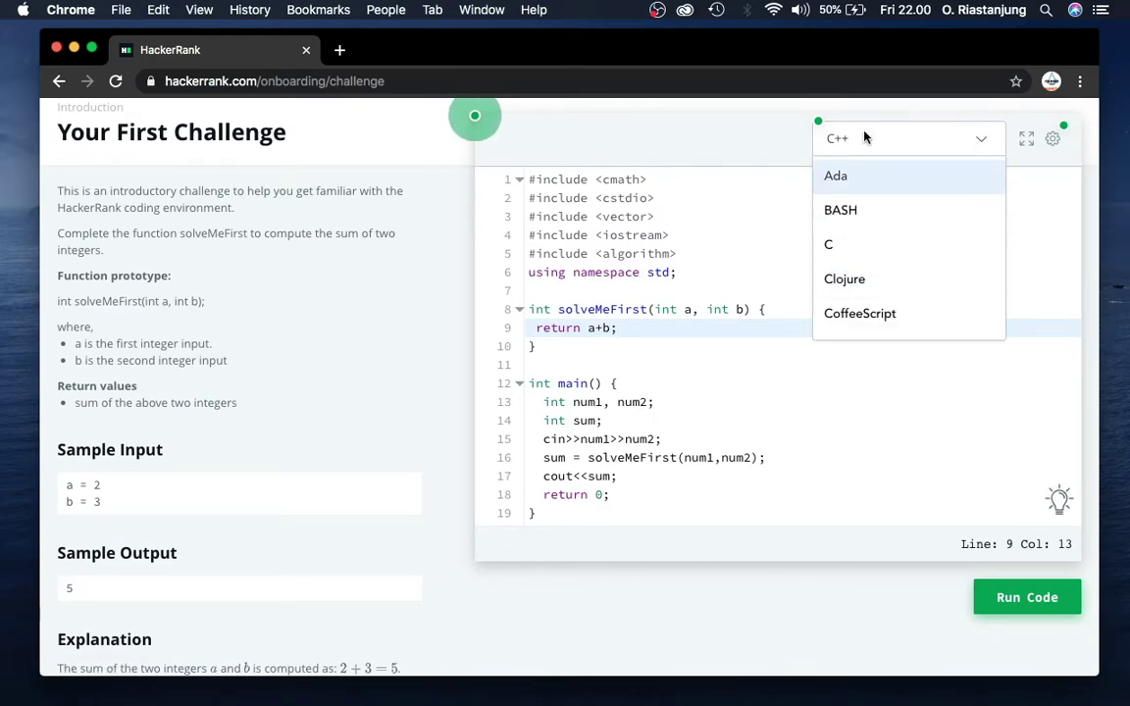
click(865, 139)
click(1017, 603)
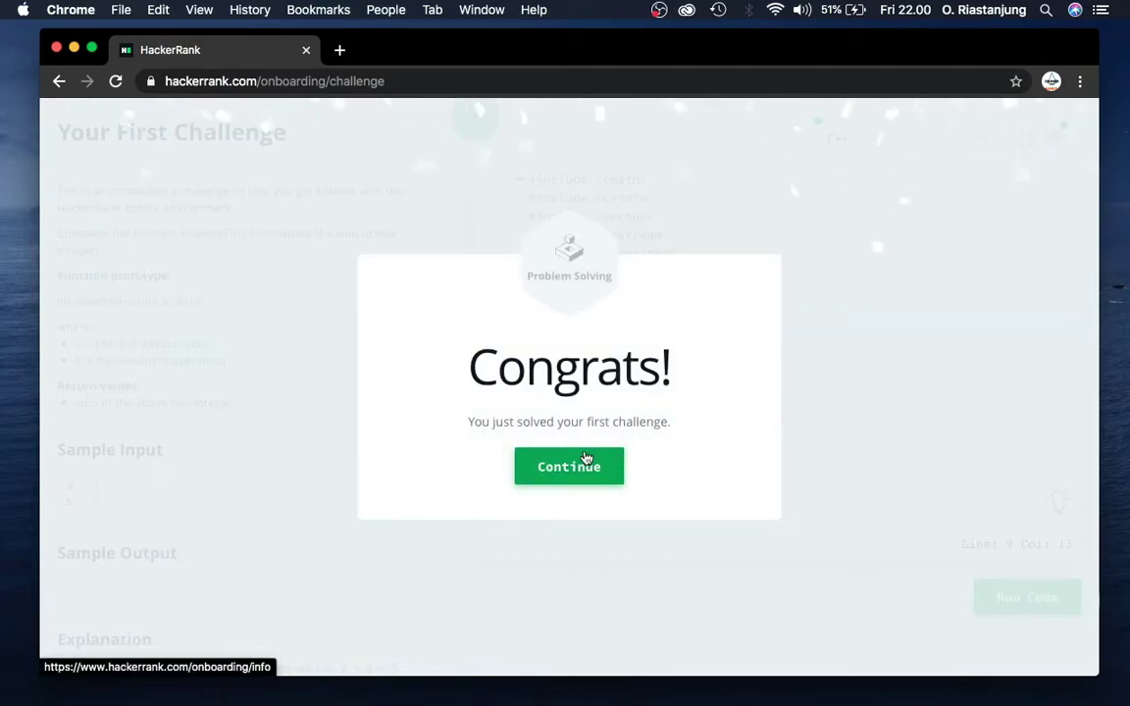
Answer the profile questions as a Student graduating in 2020 and proceed to the dashboard
click(579, 474)
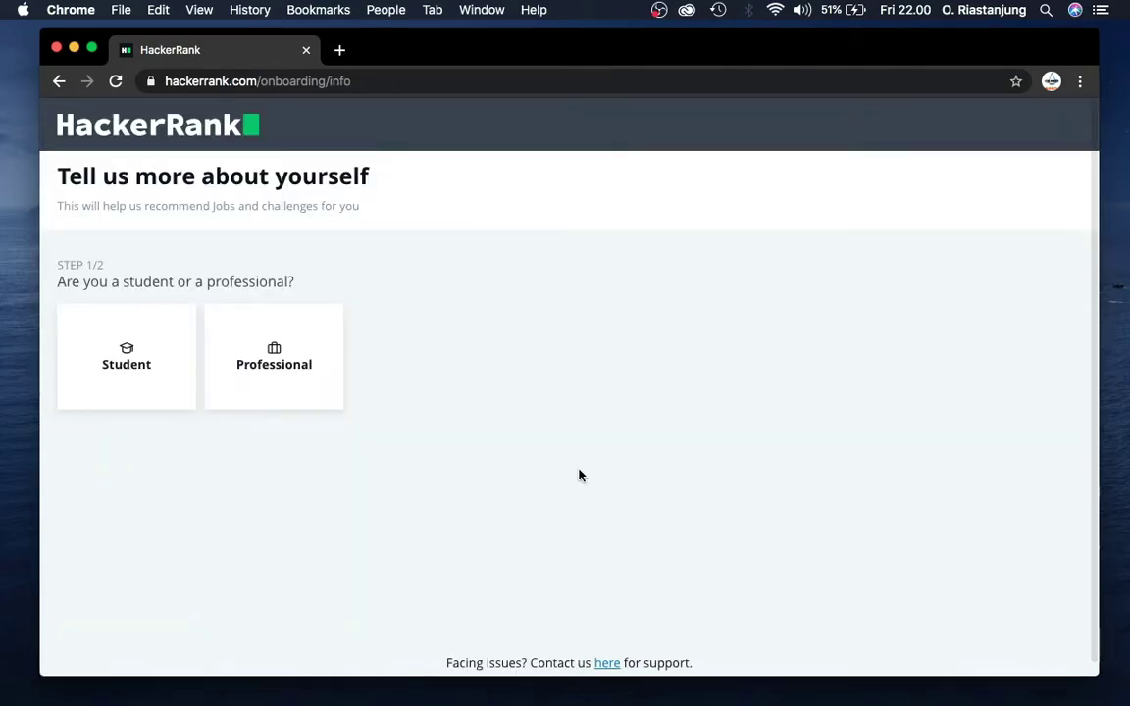
click(155, 335)
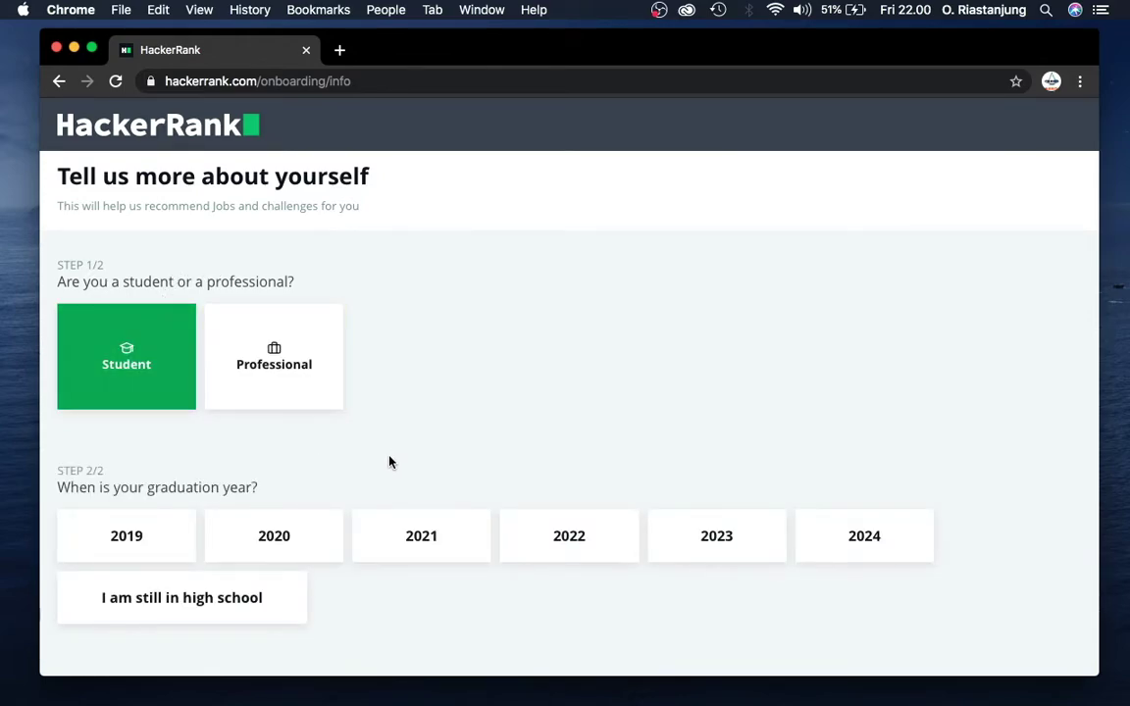
click(288, 546)
scroll(696, 286, down, 3)
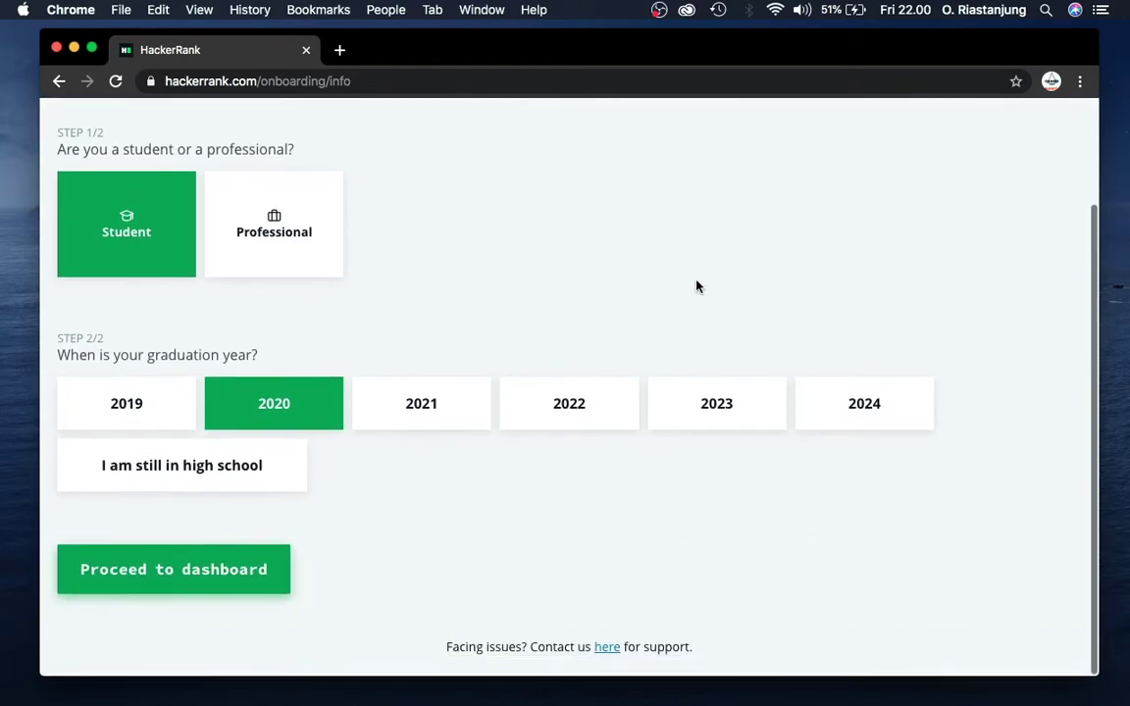
click(253, 586)
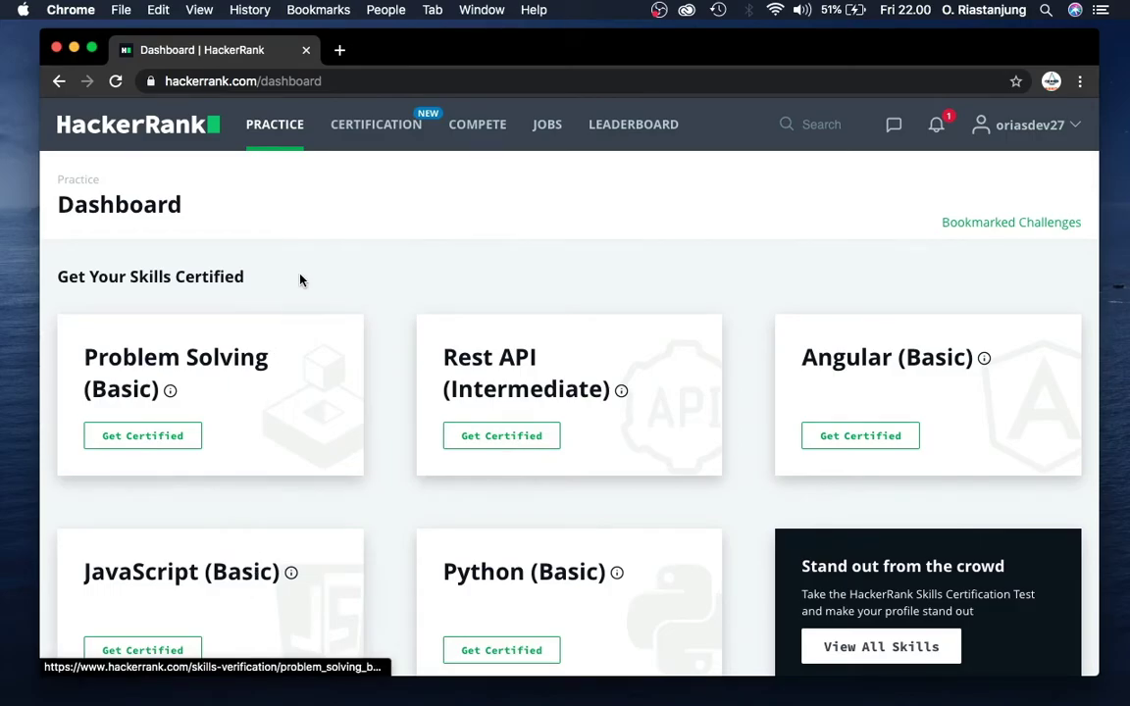
scroll(301, 282, down, 5)
scroll(301, 281, down, 5)
scroll(301, 282, down, 5)
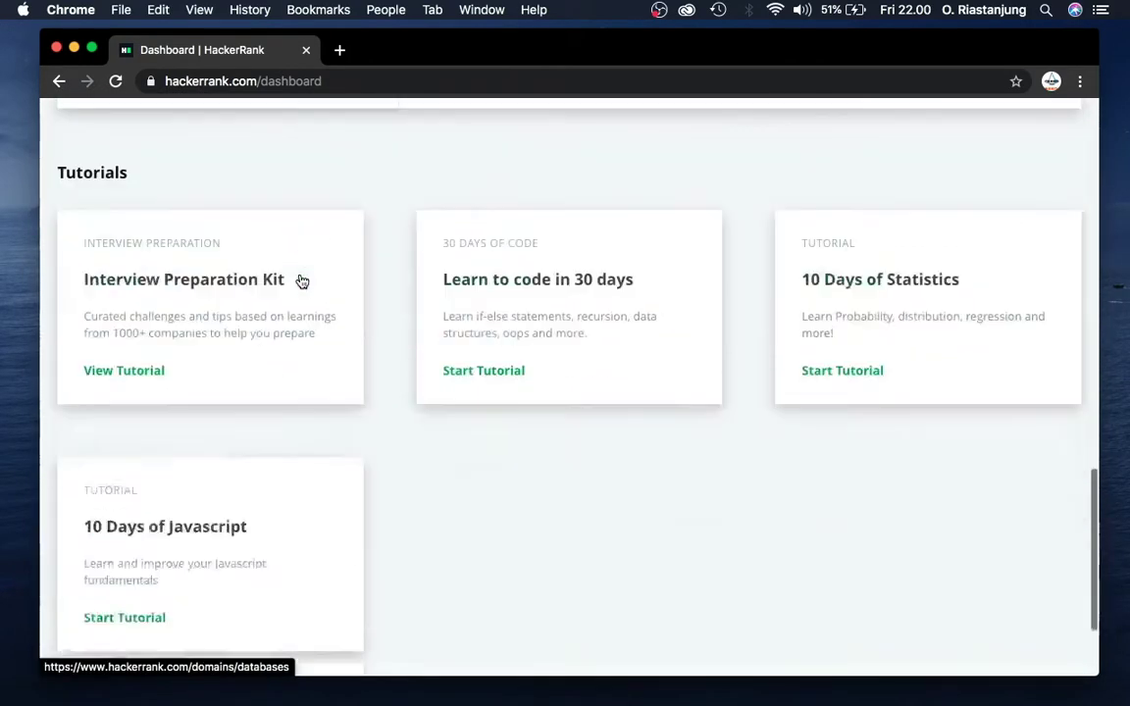
scroll(301, 281, down, 3)
scroll(302, 282, up, 15)
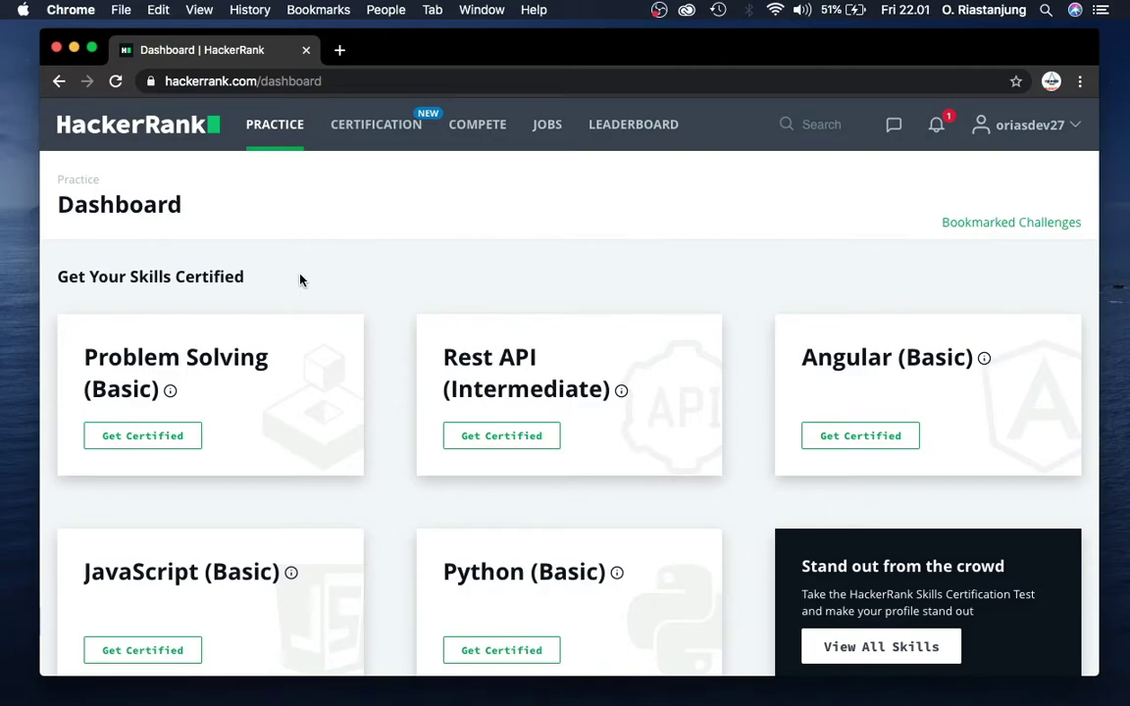
scroll(301, 282, down, 2)
scroll(301, 282, down, 3)
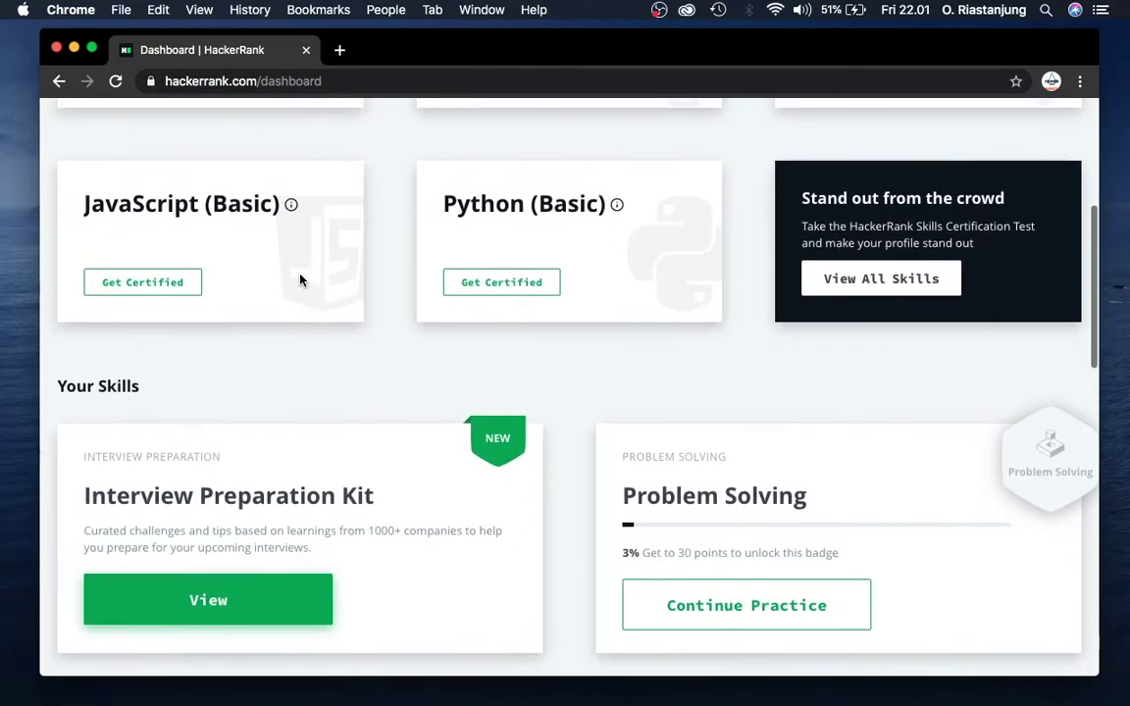
scroll(301, 281, up, 4)
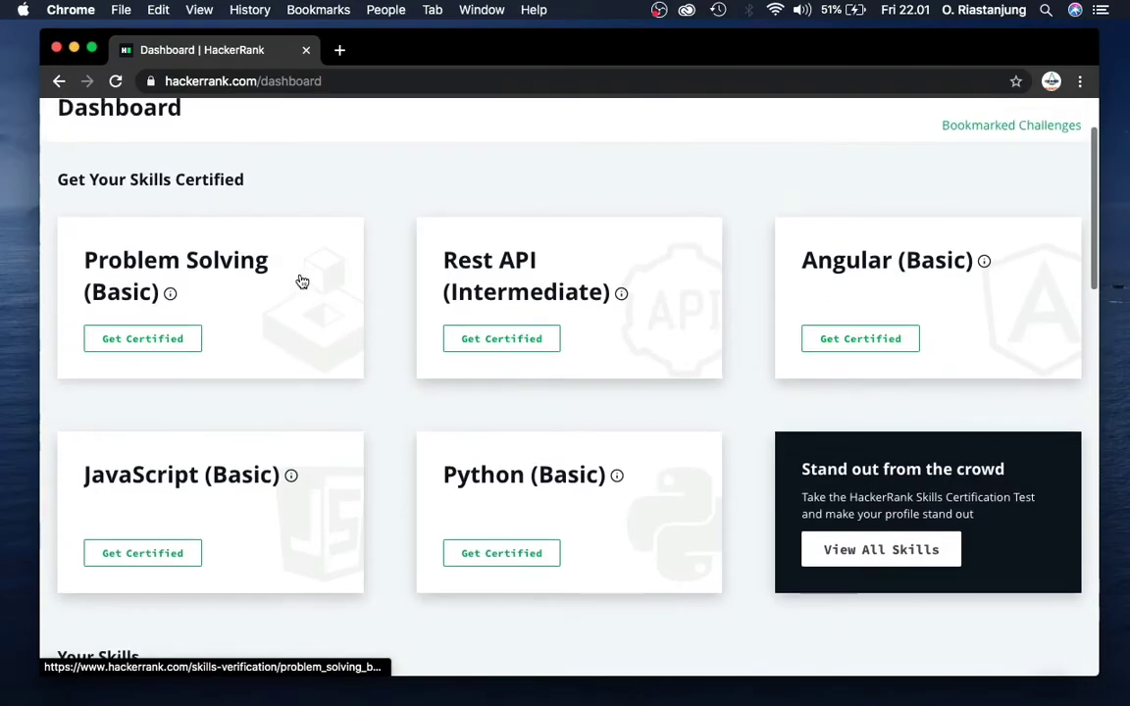
scroll(302, 282, down, 5)
scroll(302, 281, down, 5)
scroll(301, 281, down, 3)
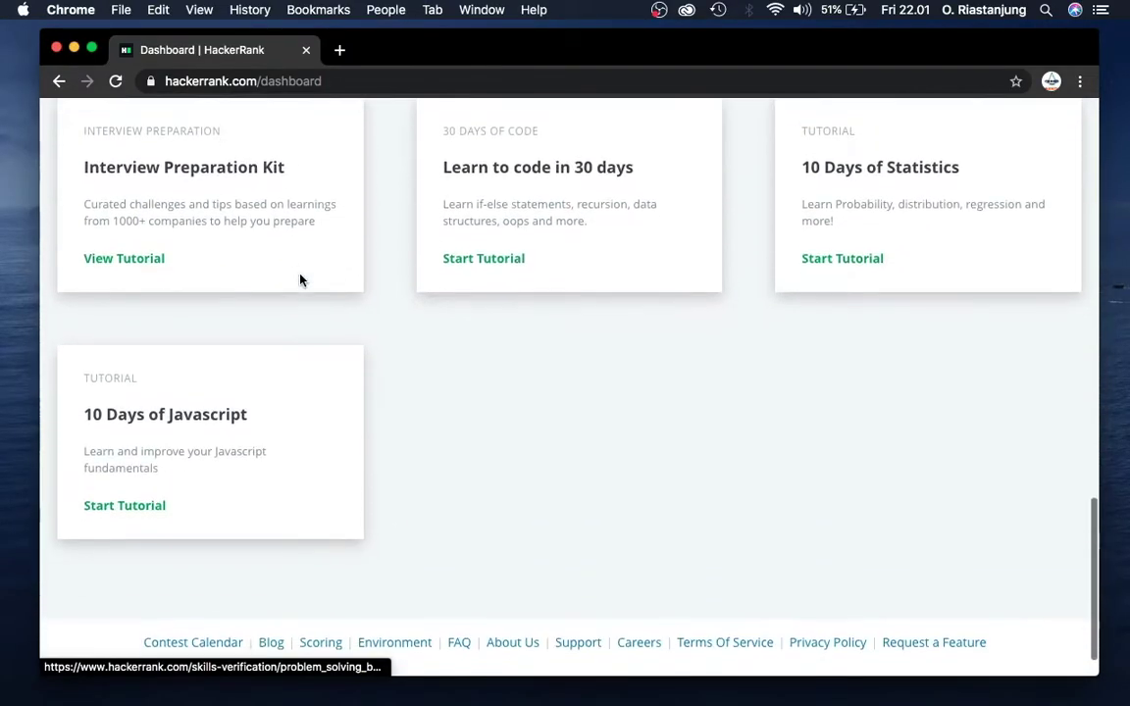
scroll(301, 281, up, 10)
scroll(301, 281, up, 5)
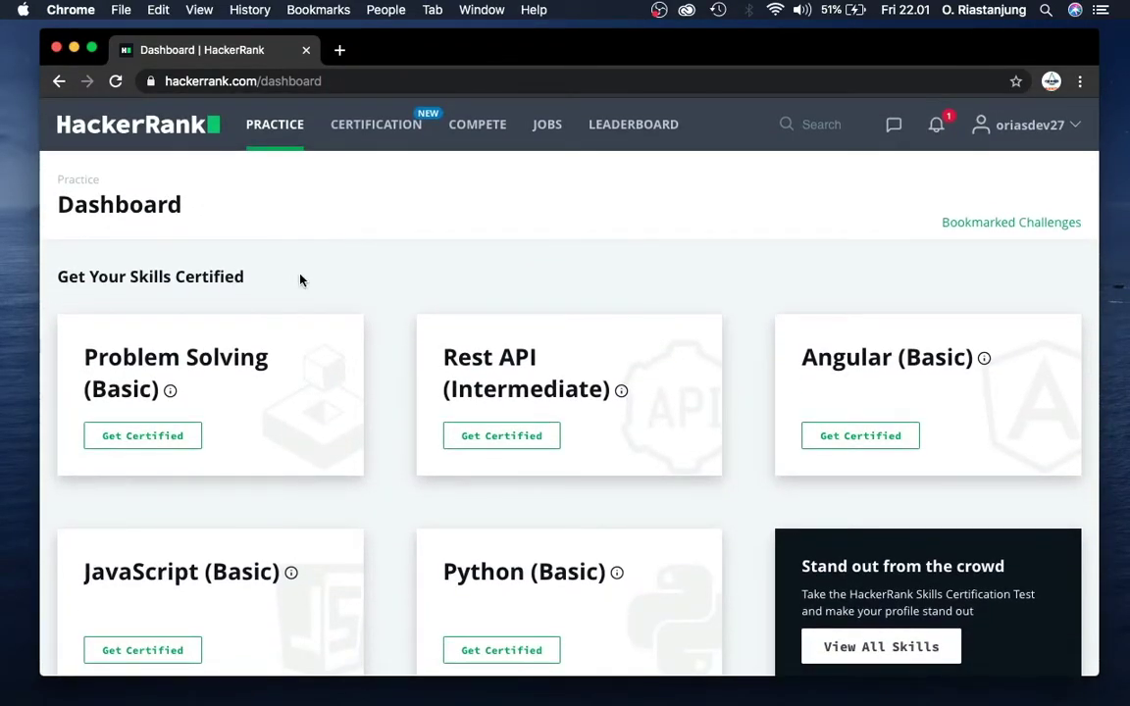
scroll(301, 281, down, 2)
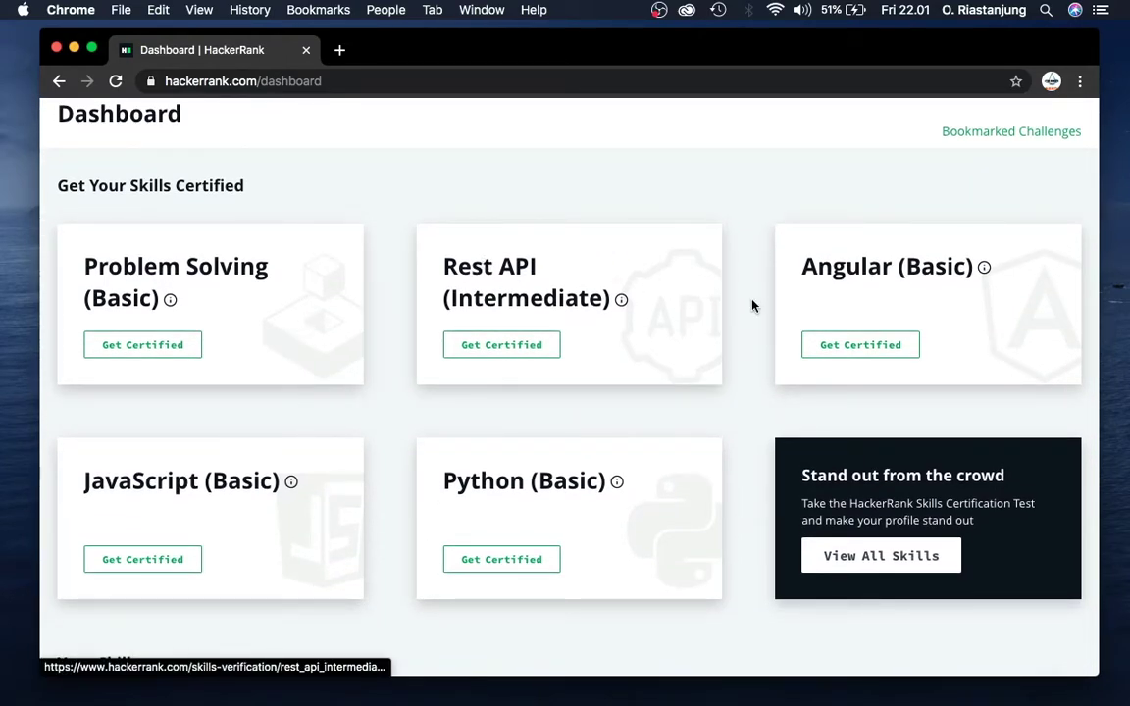
scroll(738, 423, down, 3)
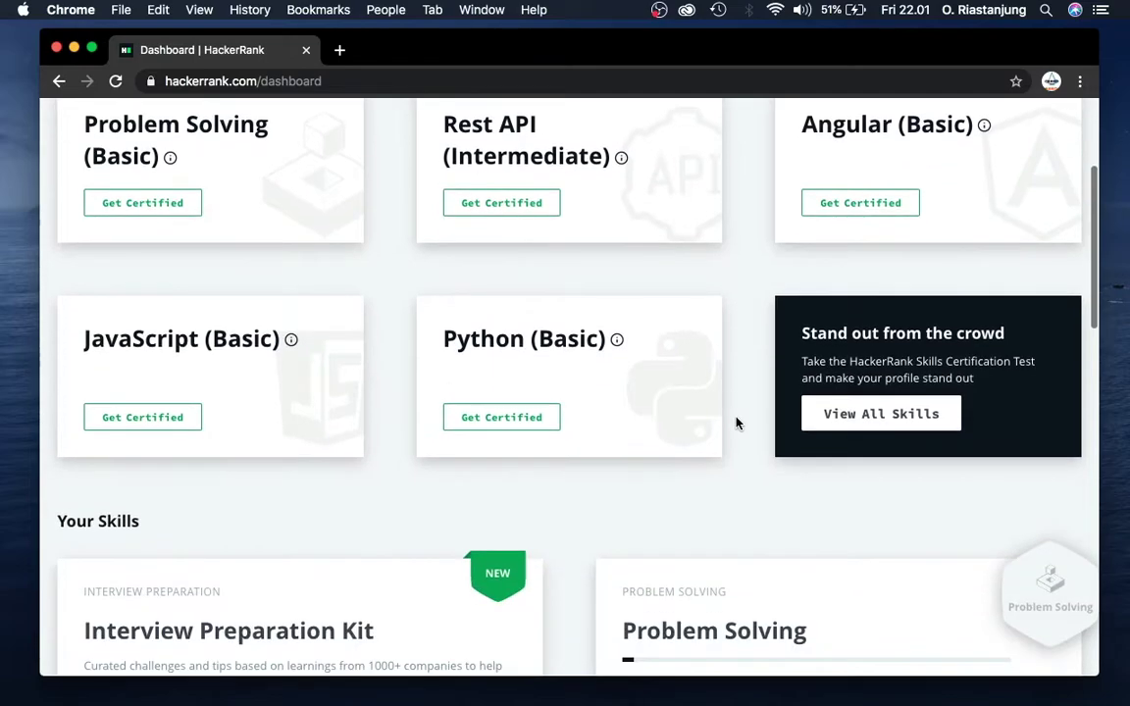
scroll(738, 422, down, 5)
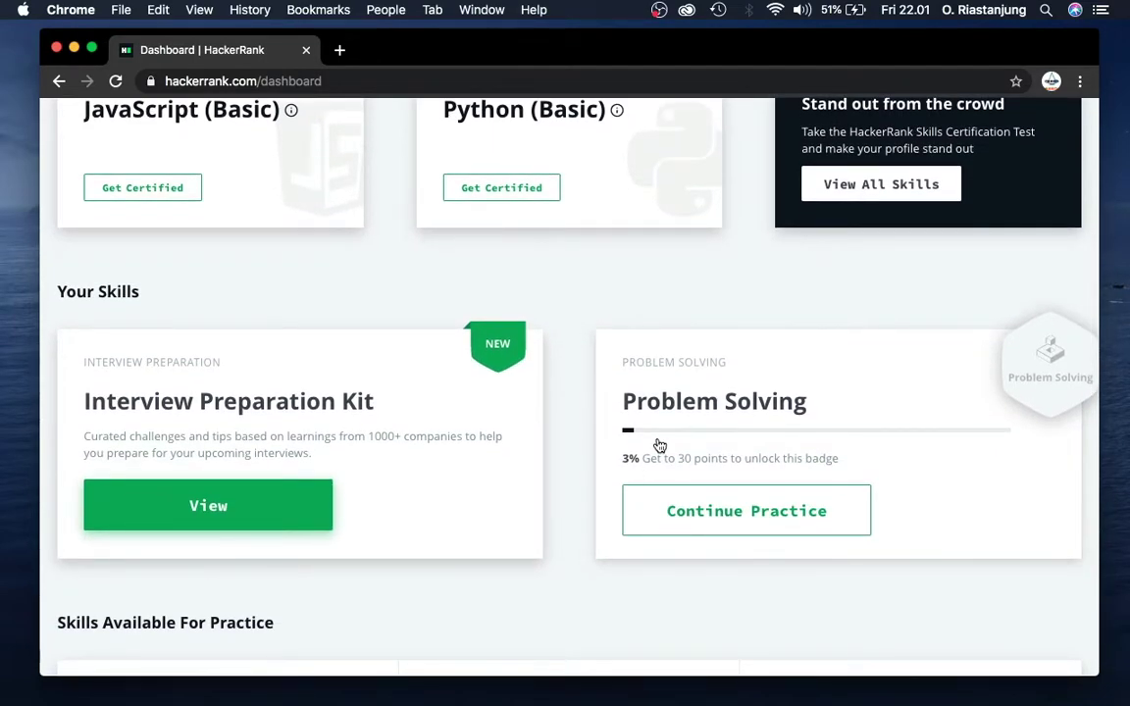
scroll(575, 386, down, 10)
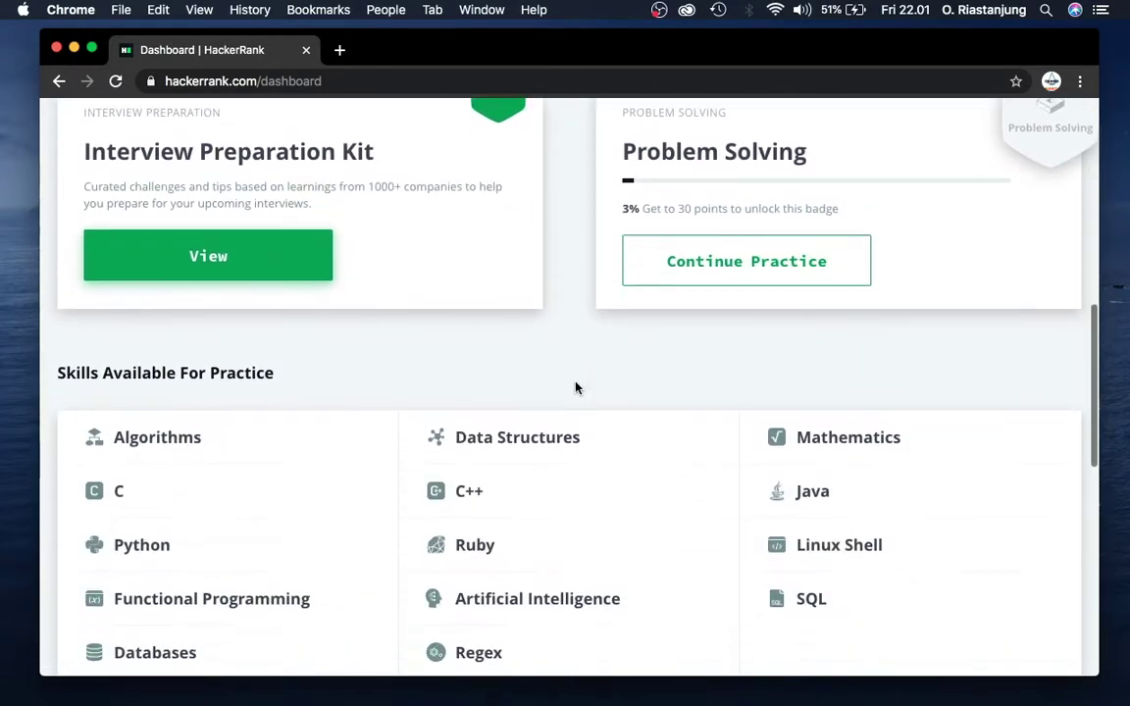
scroll(577, 389, up, 1)
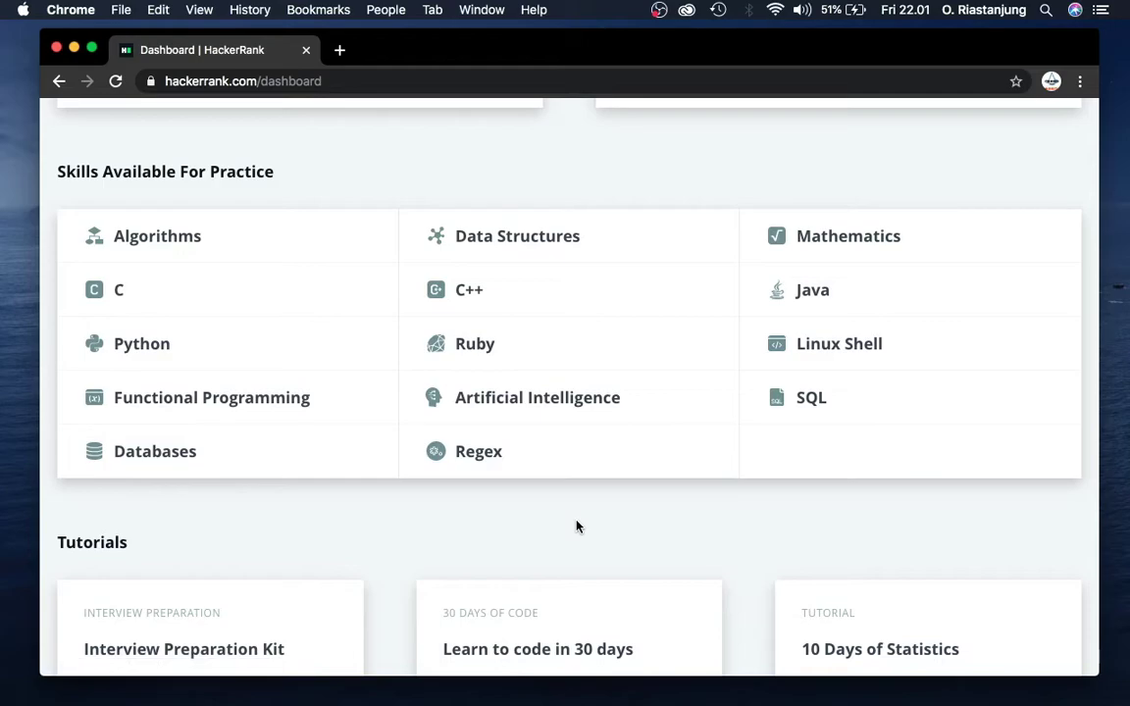
scroll(366, 530, up, 5)
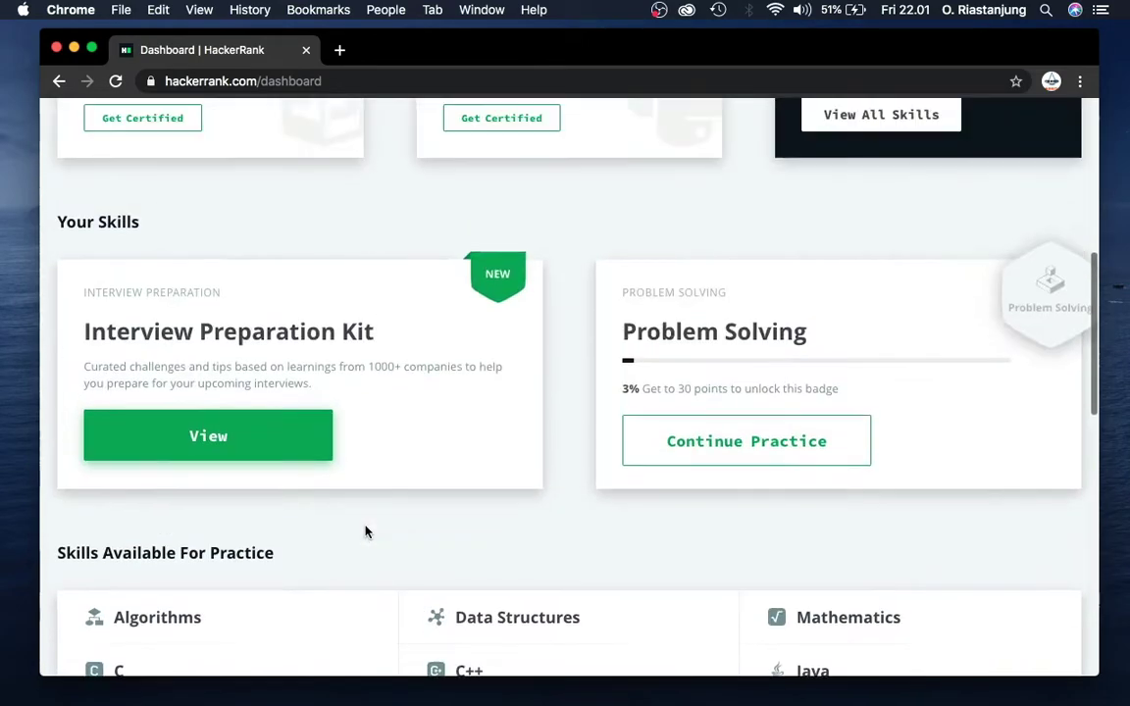
scroll(365, 532, up, 3)
scroll(285, 202, up, 3)
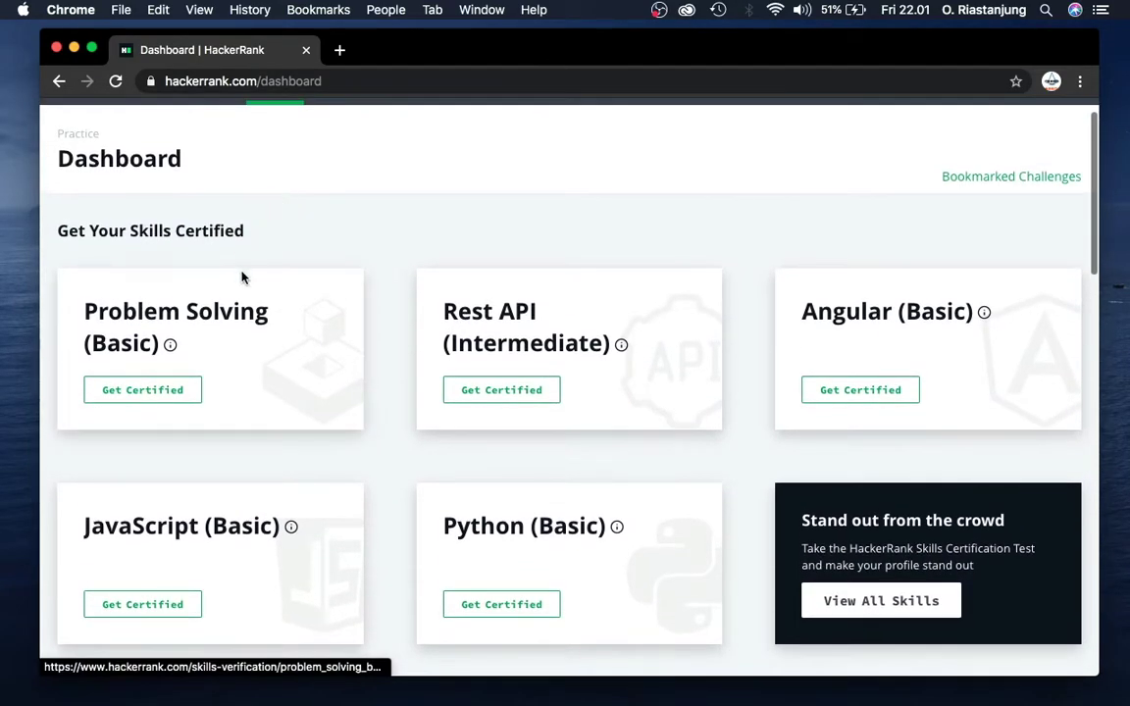
Open the Problem Solving (Basic) certification page and scroll through its details
click(178, 391)
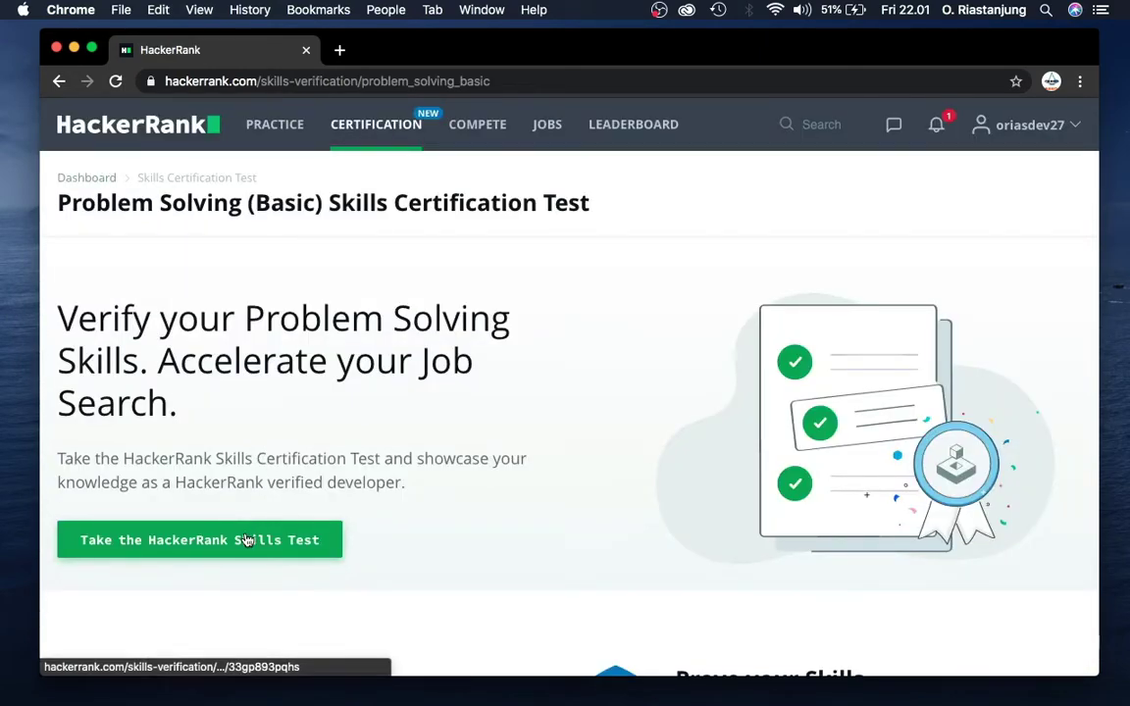
scroll(435, 408, down, 6)
scroll(436, 408, down, 5)
scroll(435, 408, down, 3)
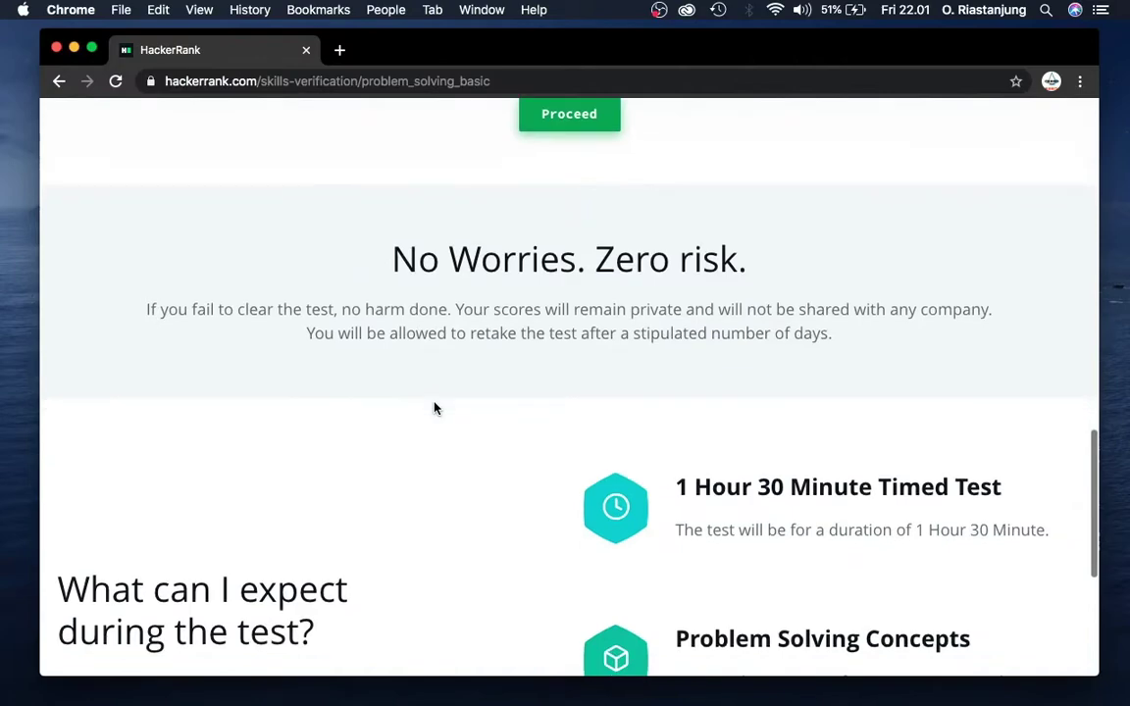
scroll(435, 408, down, 1)
scroll(435, 408, down, 2)
scroll(434, 406, up, 3)
scroll(433, 406, down, 1)
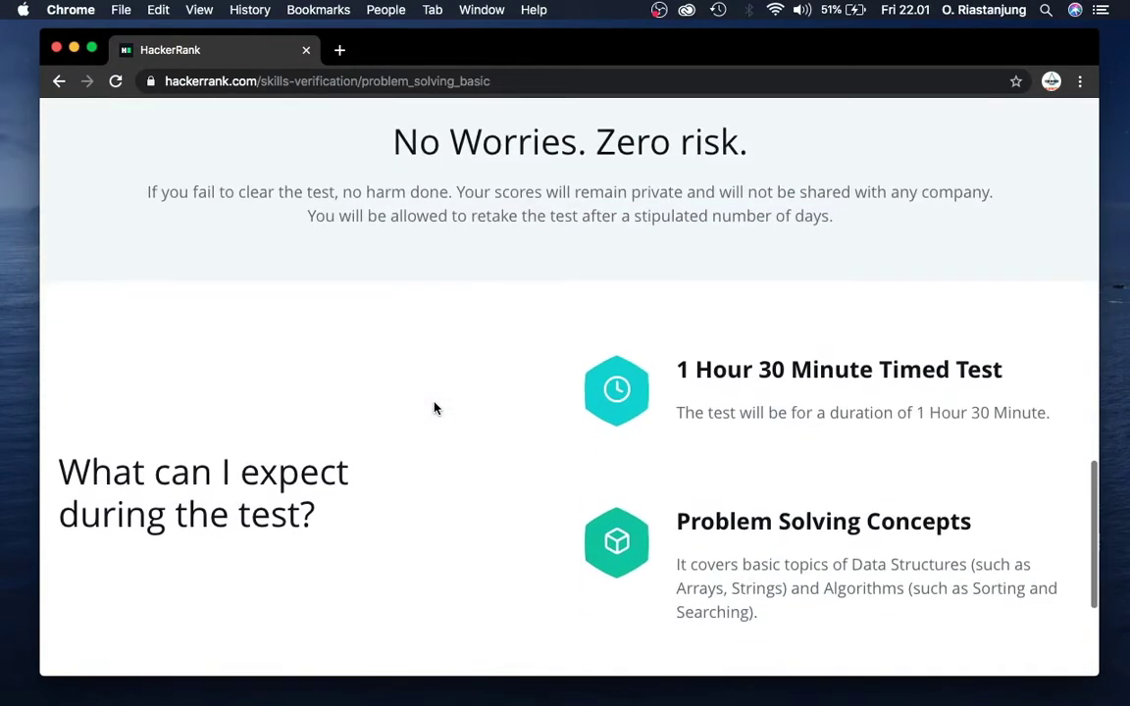
Review the 1 hour 30 minute timed test description and begin signing up
drag(667, 376, 1014, 380)
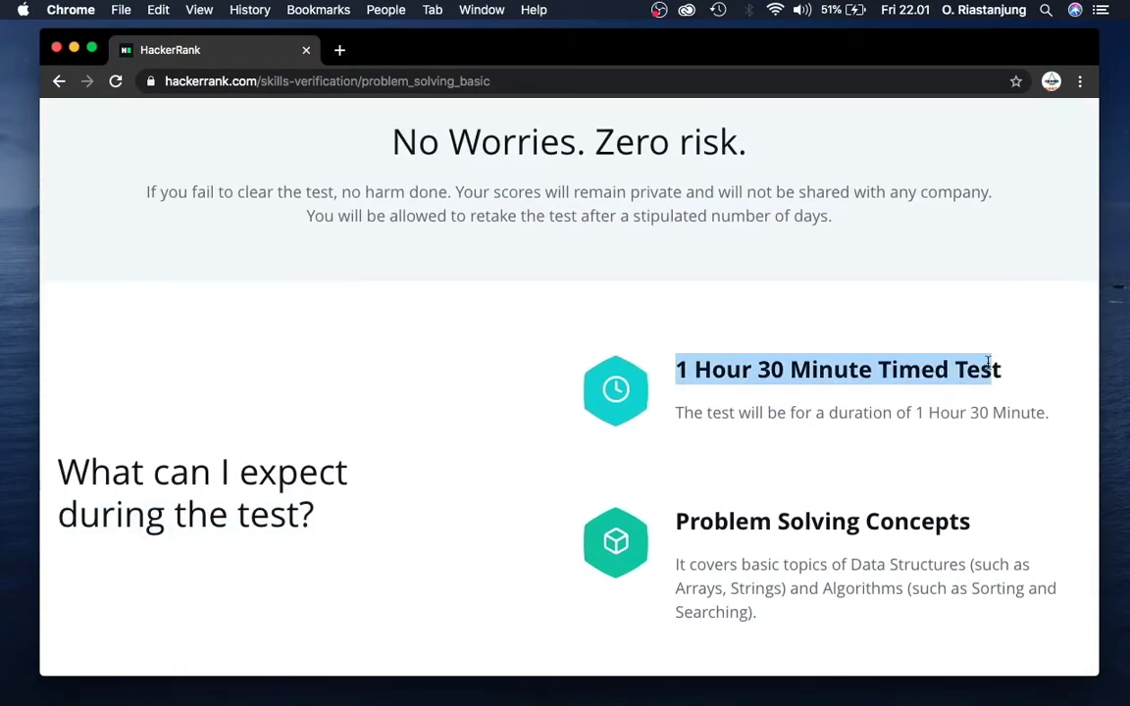
click(803, 506)
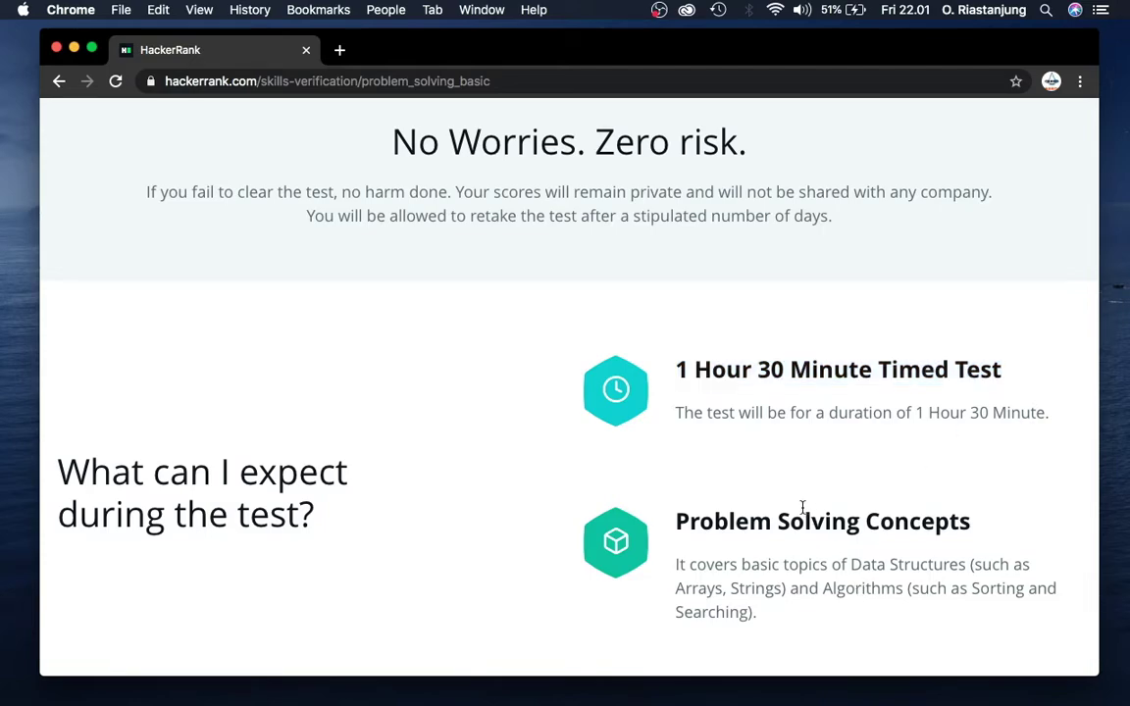
scroll(797, 510, down, 3)
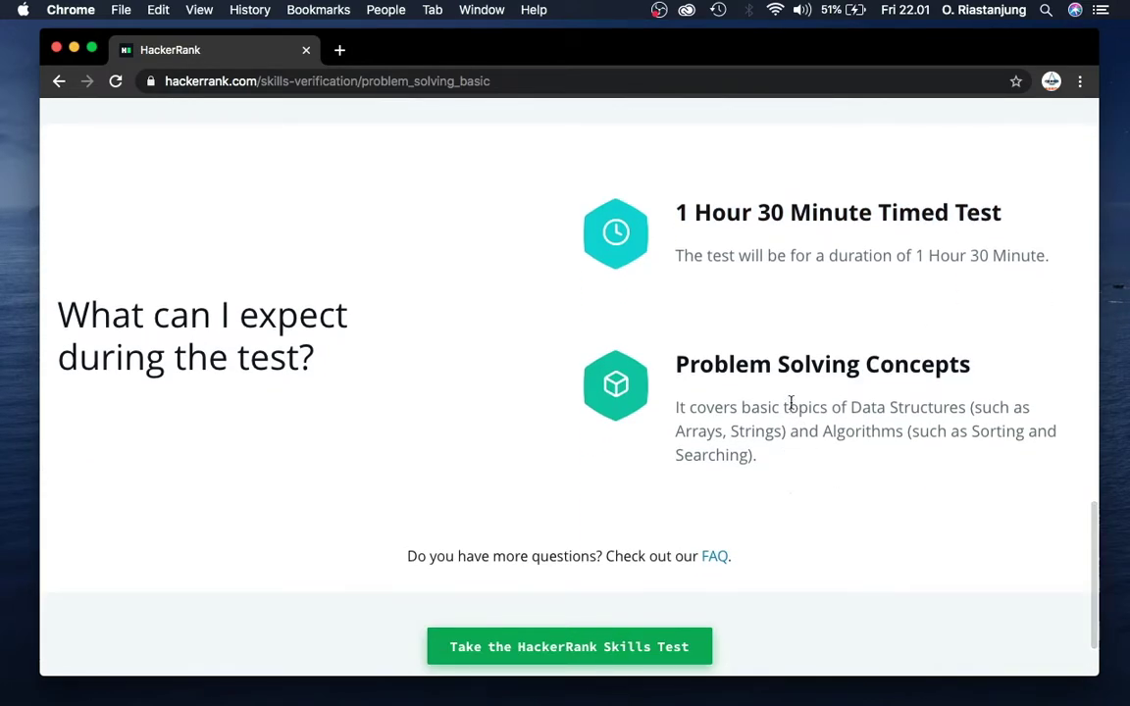
mouse_move(799, 407)
mouse_down()
mouse_move(988, 420)
mouse_move(789, 425)
mouse_move(810, 474)
mouse_up()
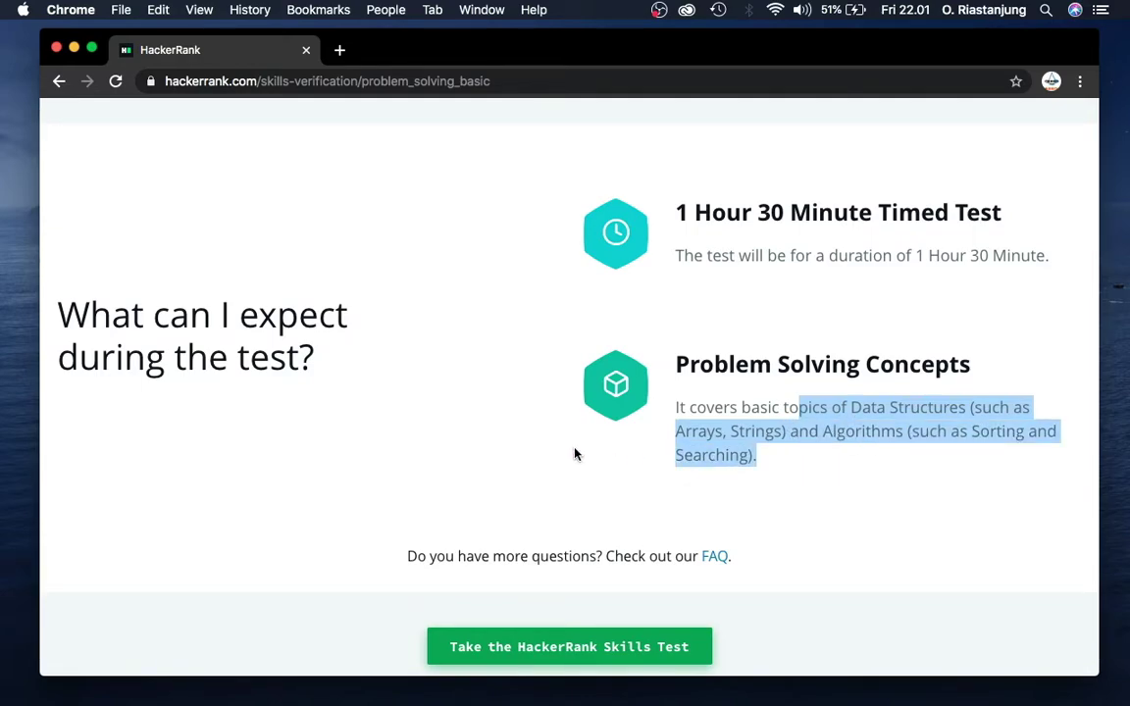
click(511, 650)
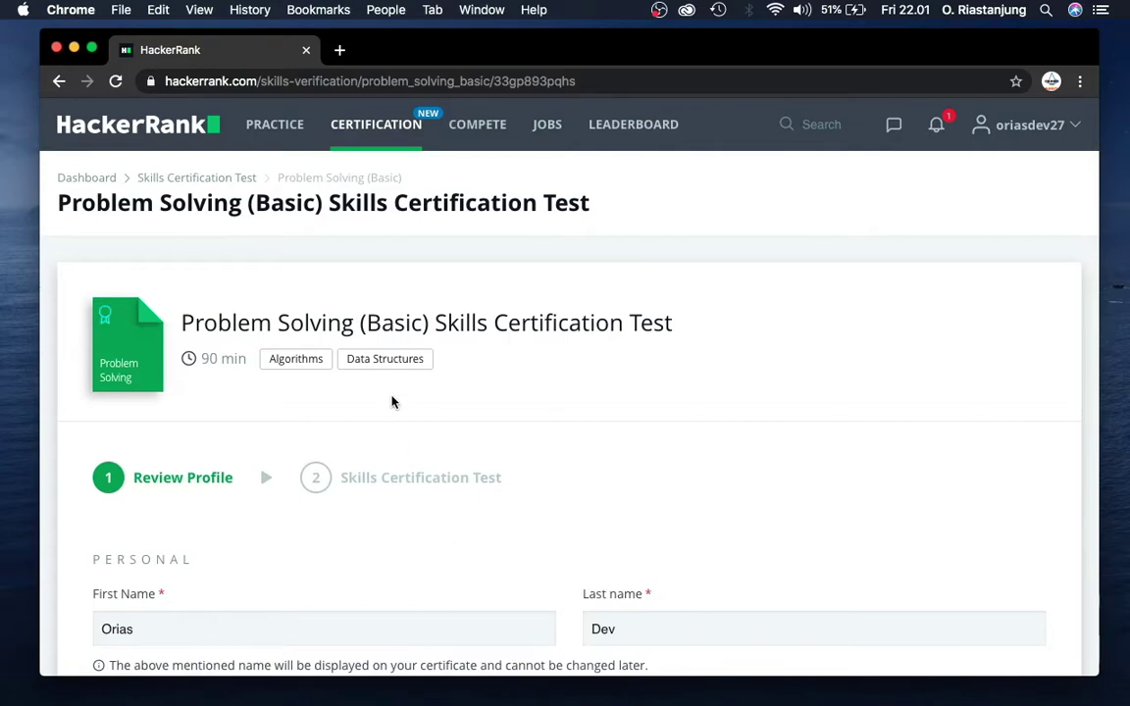
Scroll through the Review Profile form and launch the Problem Solving (Basic) test
scroll(391, 400, down, 3)
scroll(390, 391, down, 3)
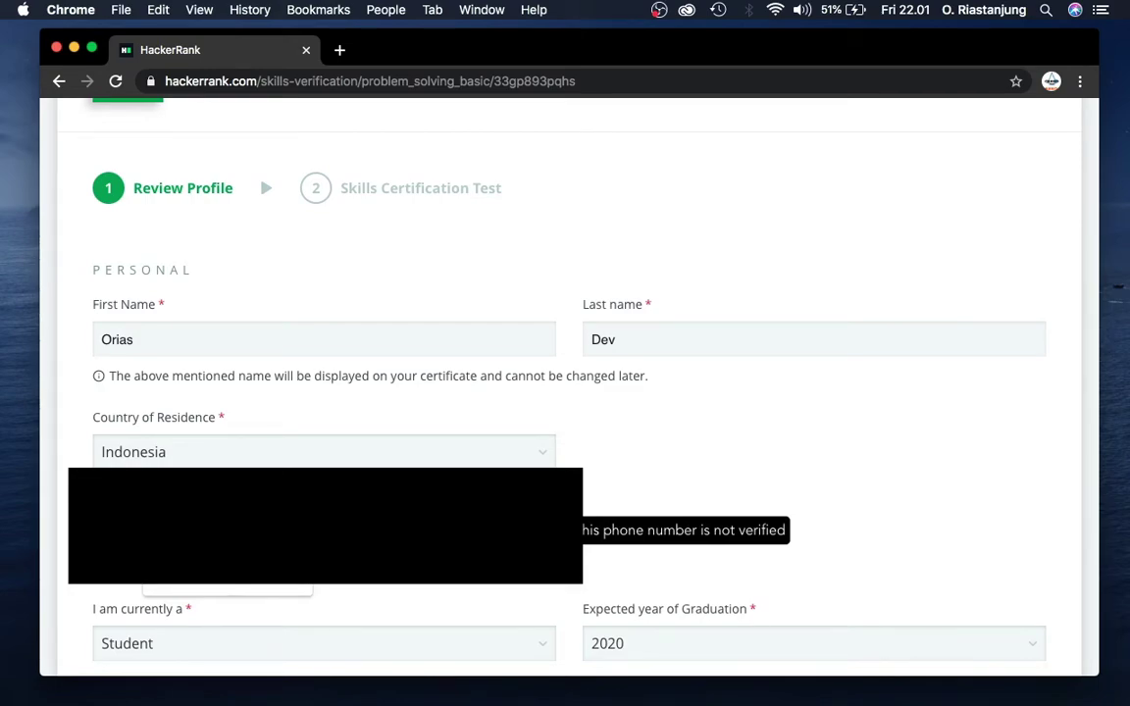
scroll(649, 528, down, 10)
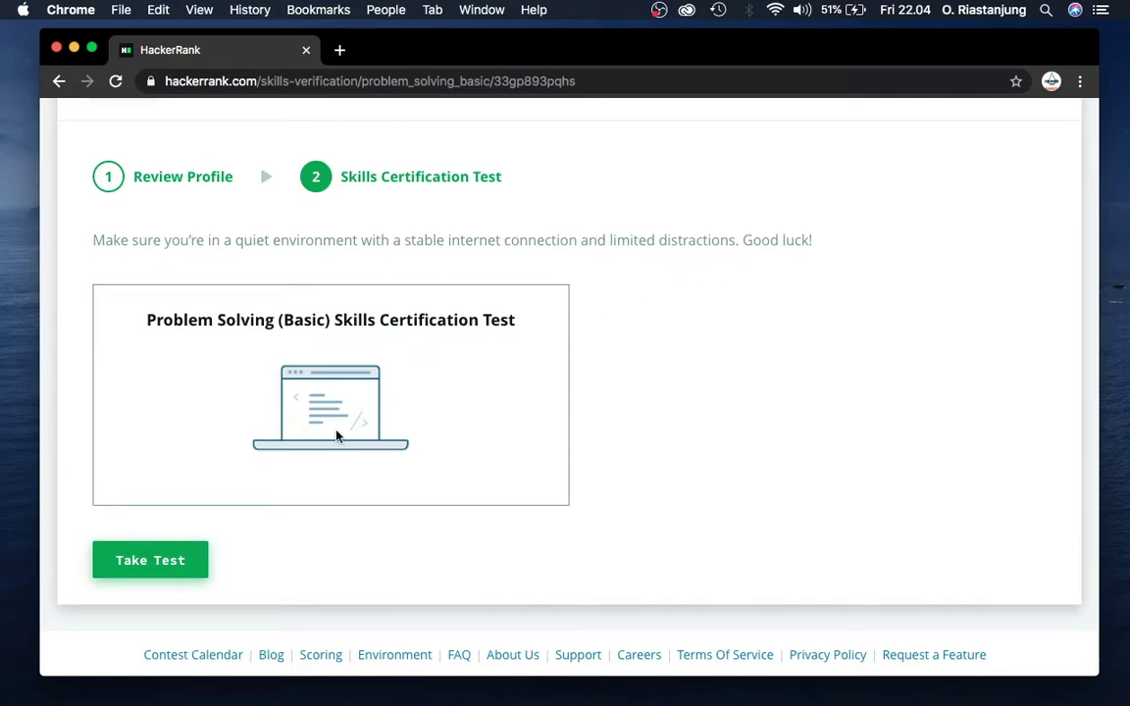
click(168, 563)
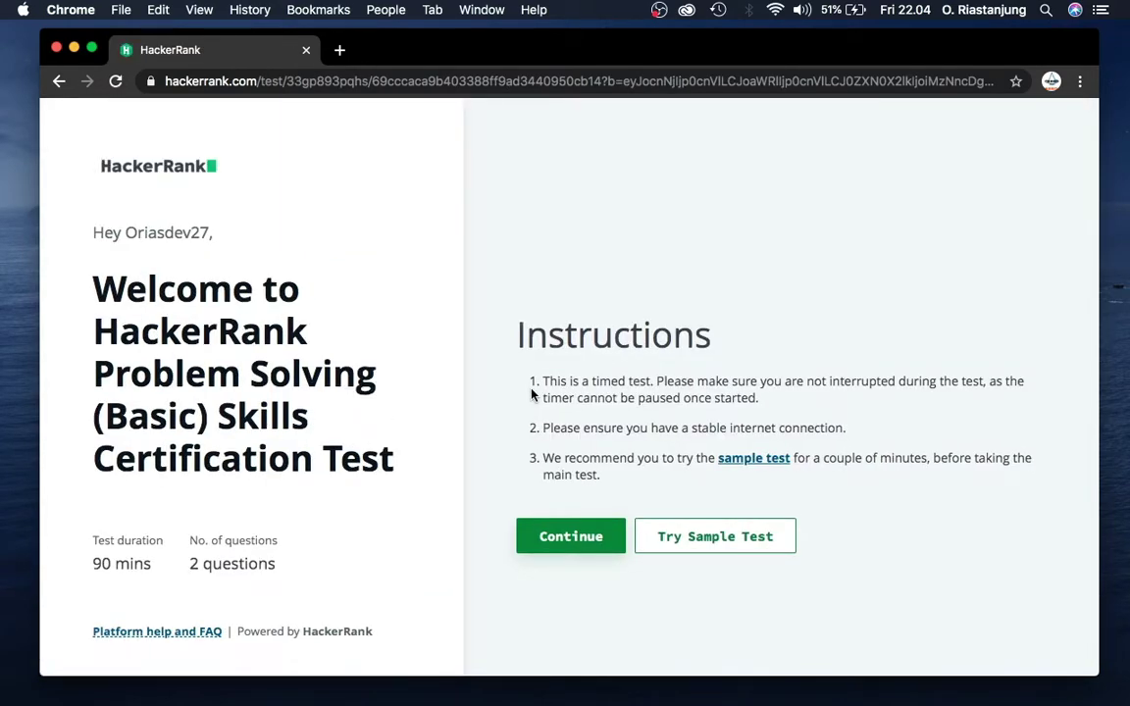
Read the Instructions panel recommending a sample test before the 90-minute main test
drag(508, 337, 731, 331)
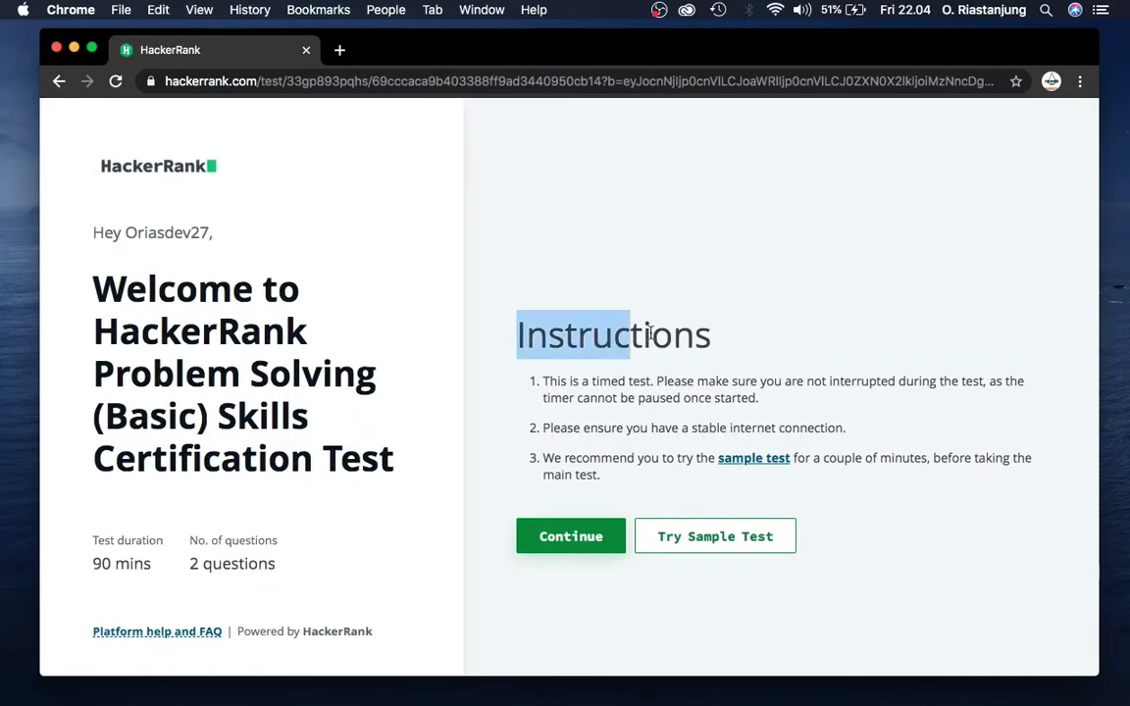
click(760, 372)
scroll(760, 372, down, 3)
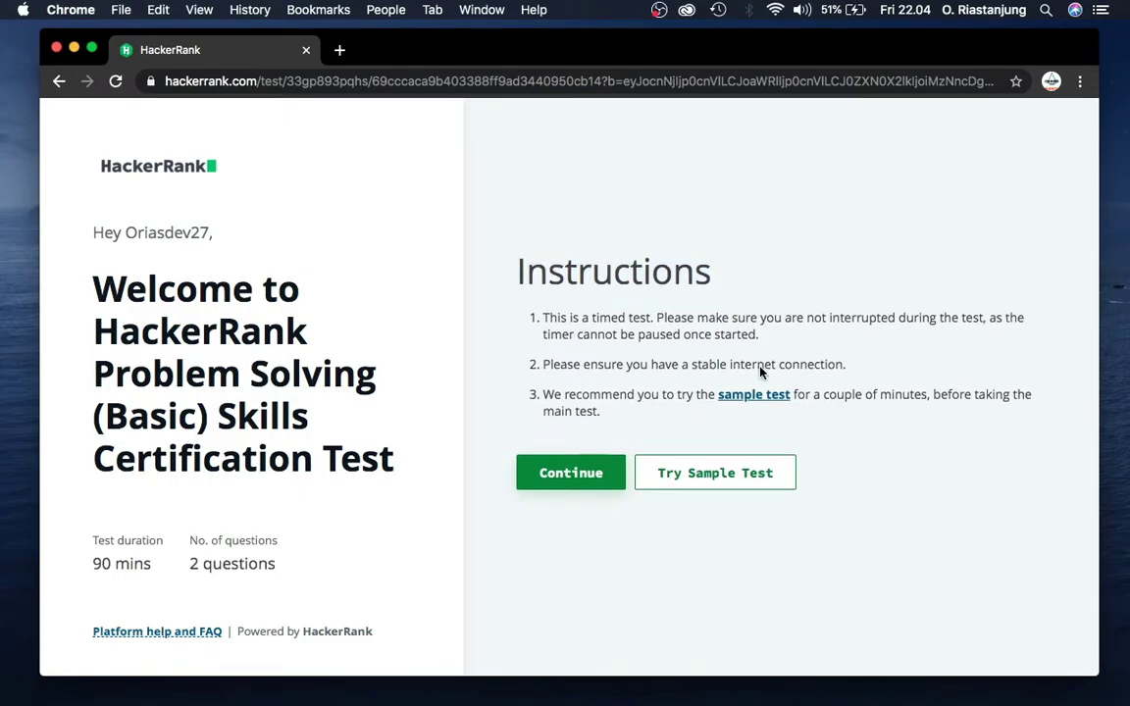
scroll(759, 379, up, 1)
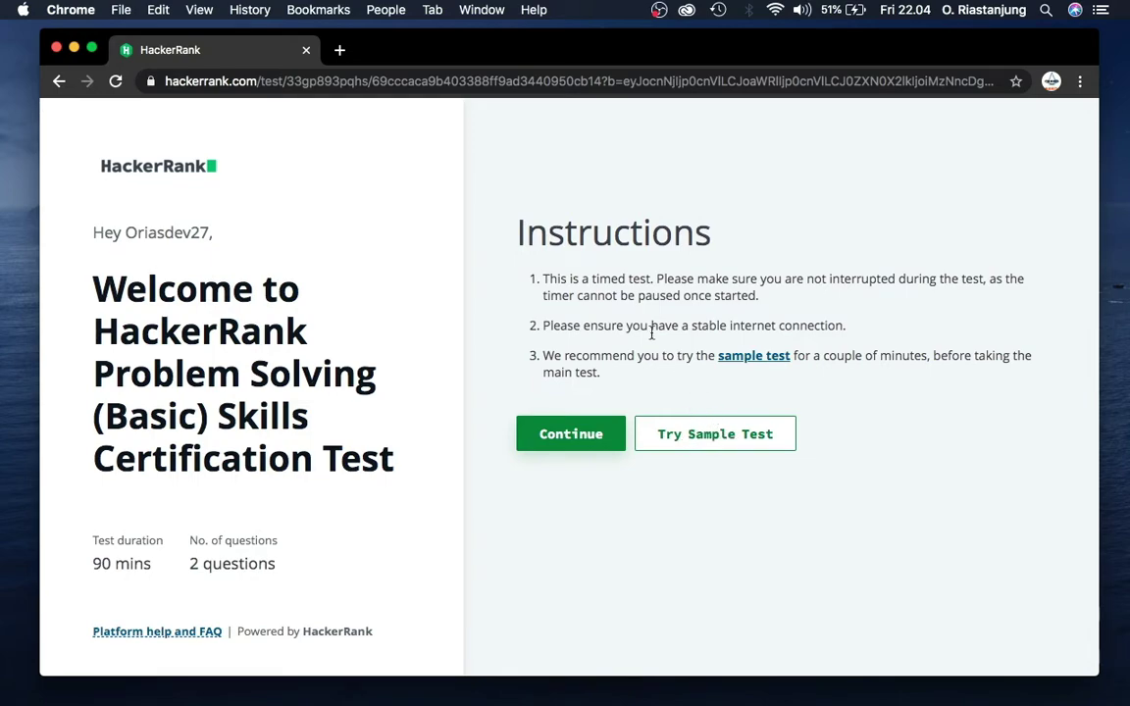
Start the sample test and open its unanswered FizzBuzz question
click(741, 438)
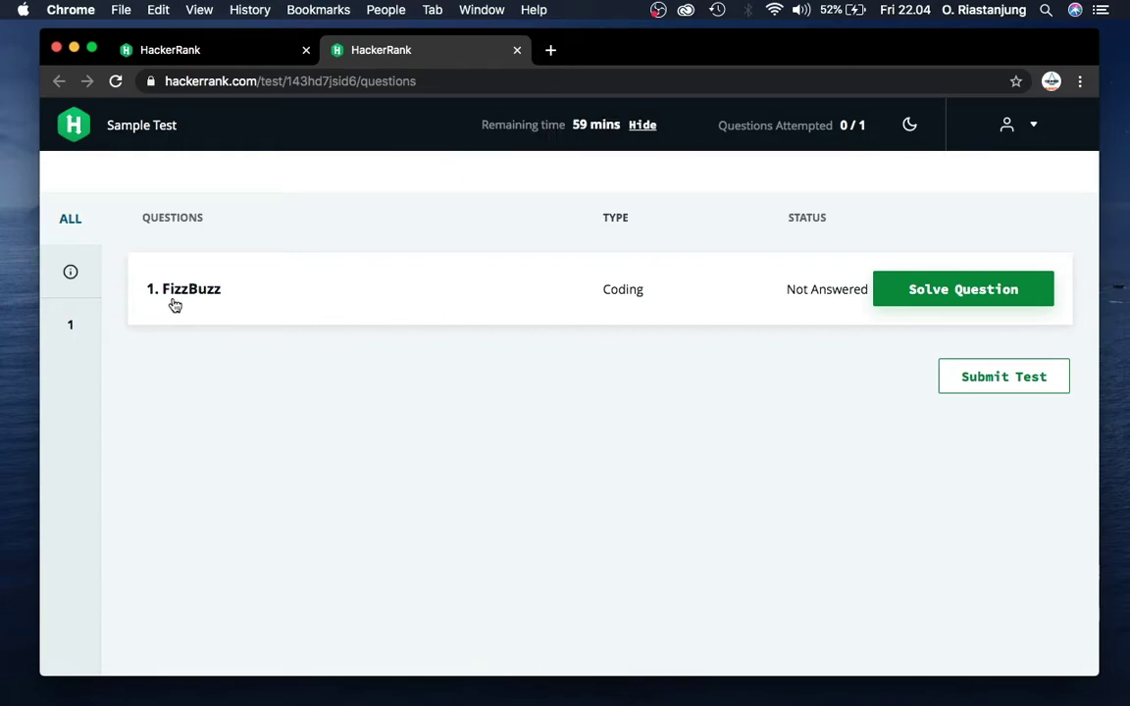
triple_click(331, 283)
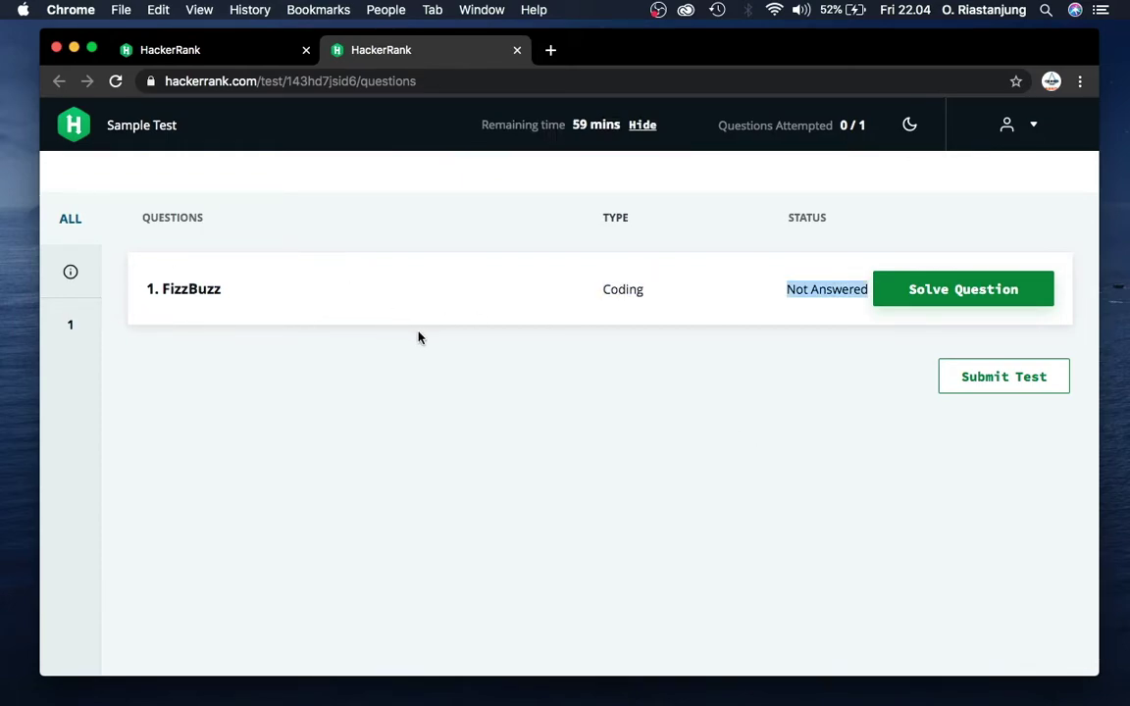
click(824, 341)
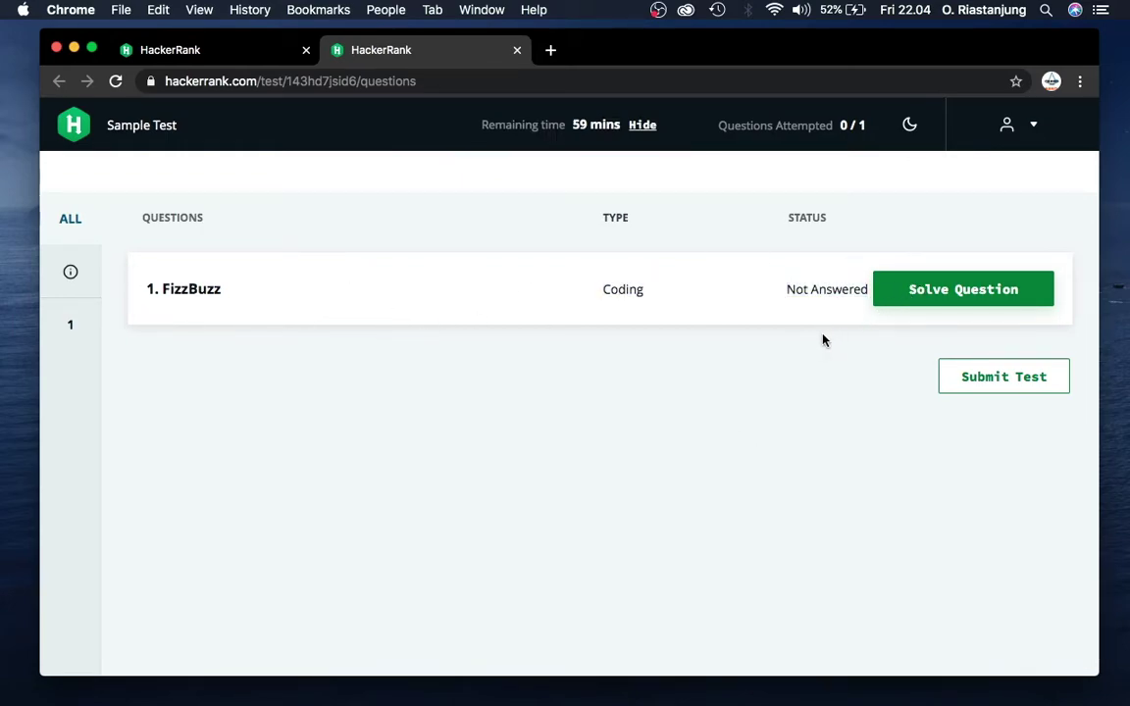
click(973, 295)
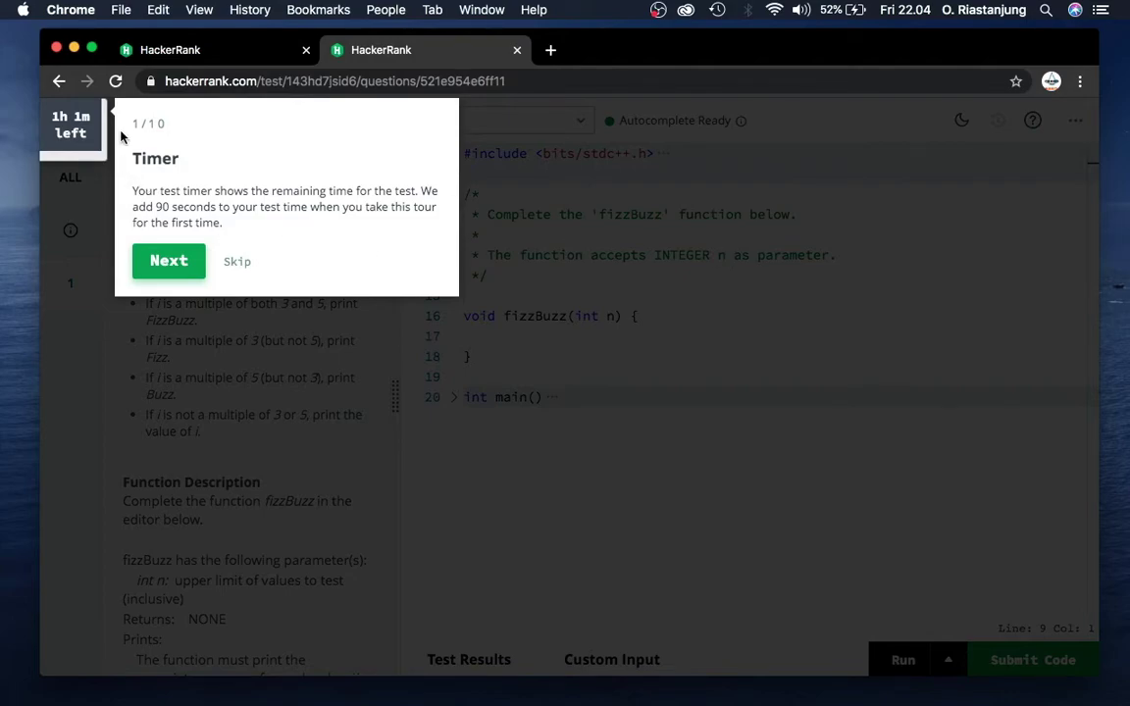
Step through all editor tour tips, from Question to Submit, and finish with Done
click(152, 260)
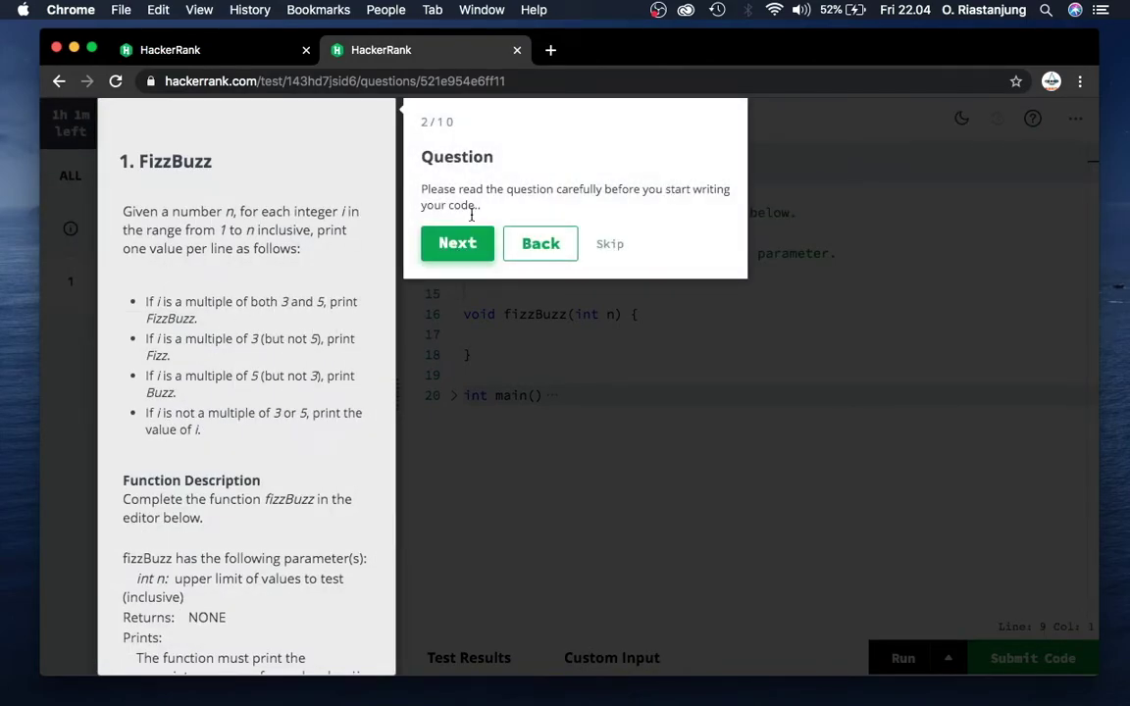
click(461, 245)
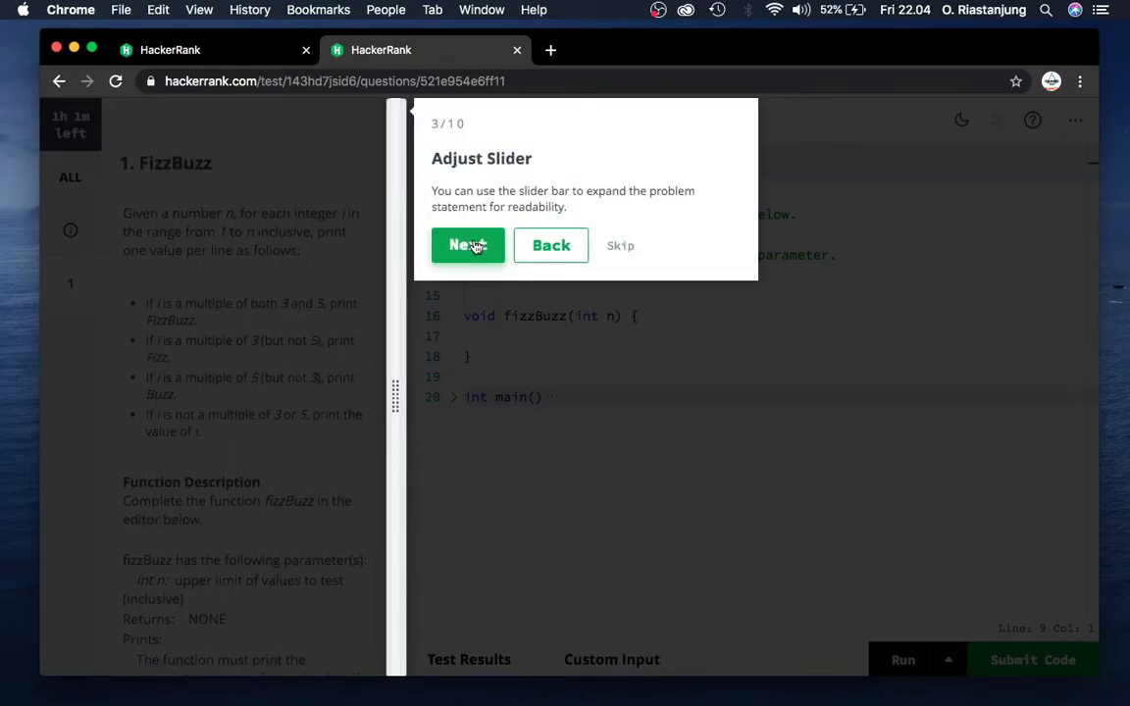
click(487, 250)
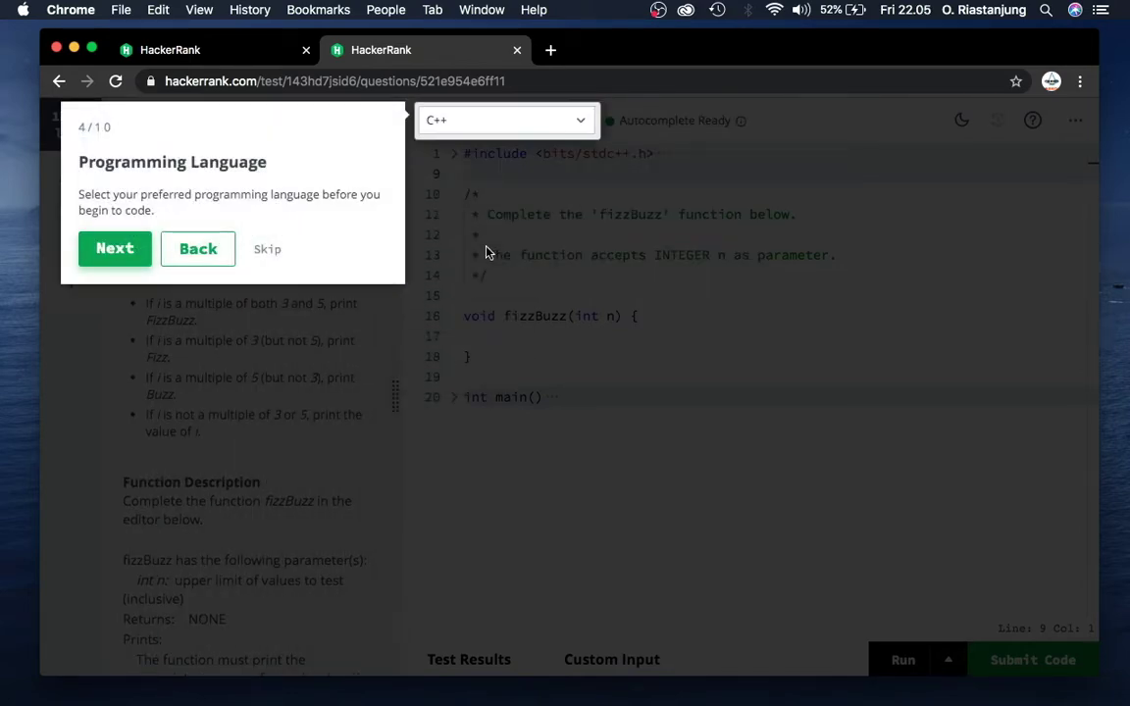
click(110, 252)
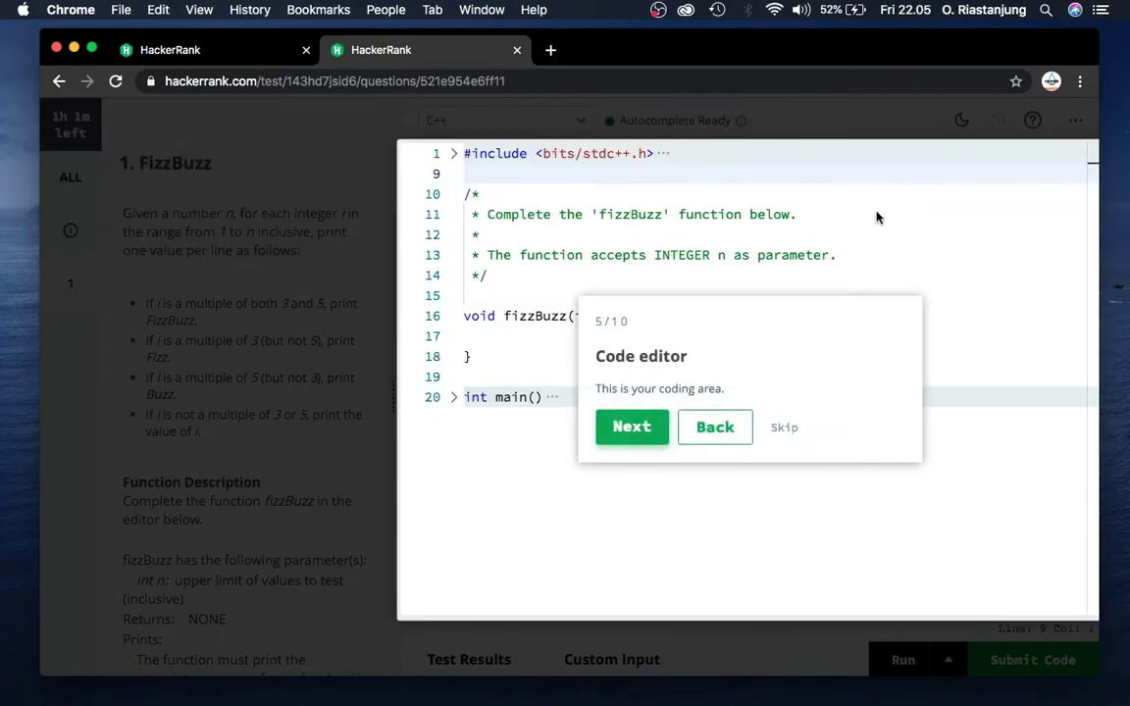
click(654, 440)
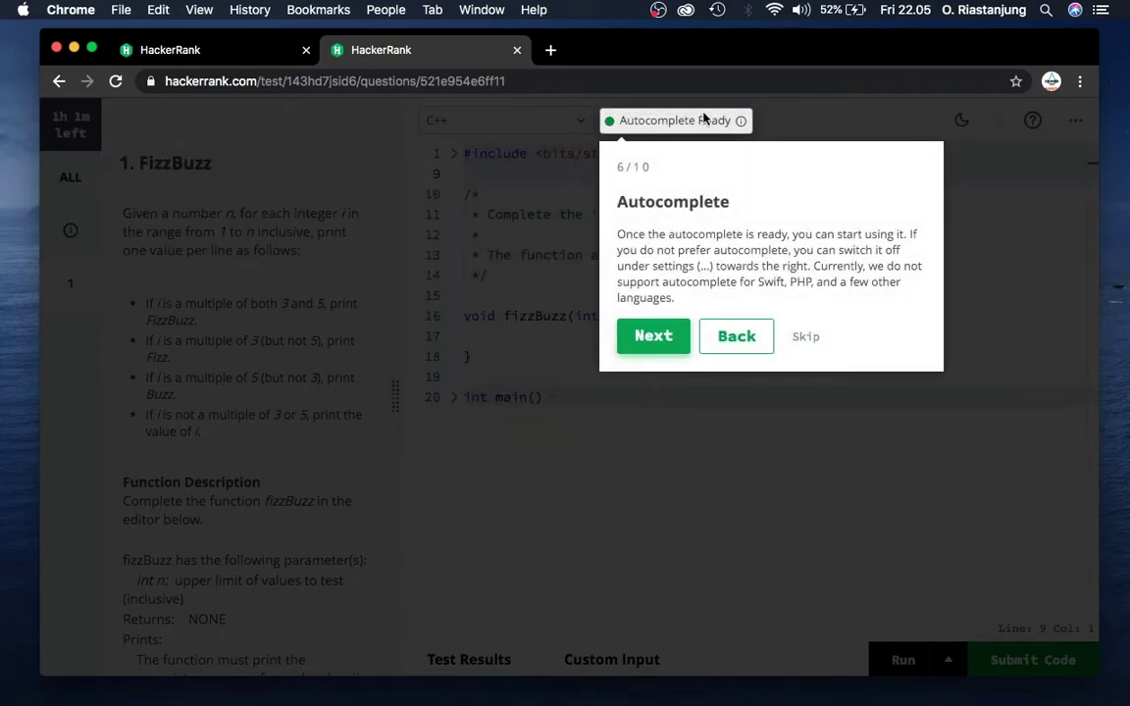
click(664, 336)
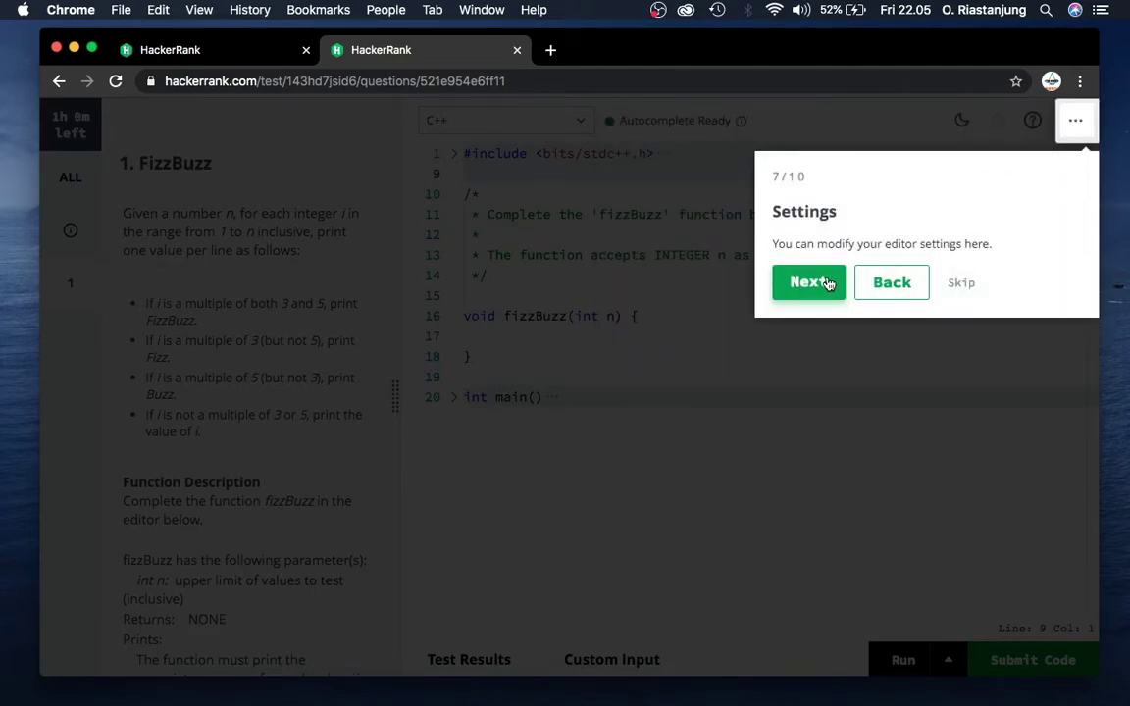
click(808, 282)
click(809, 600)
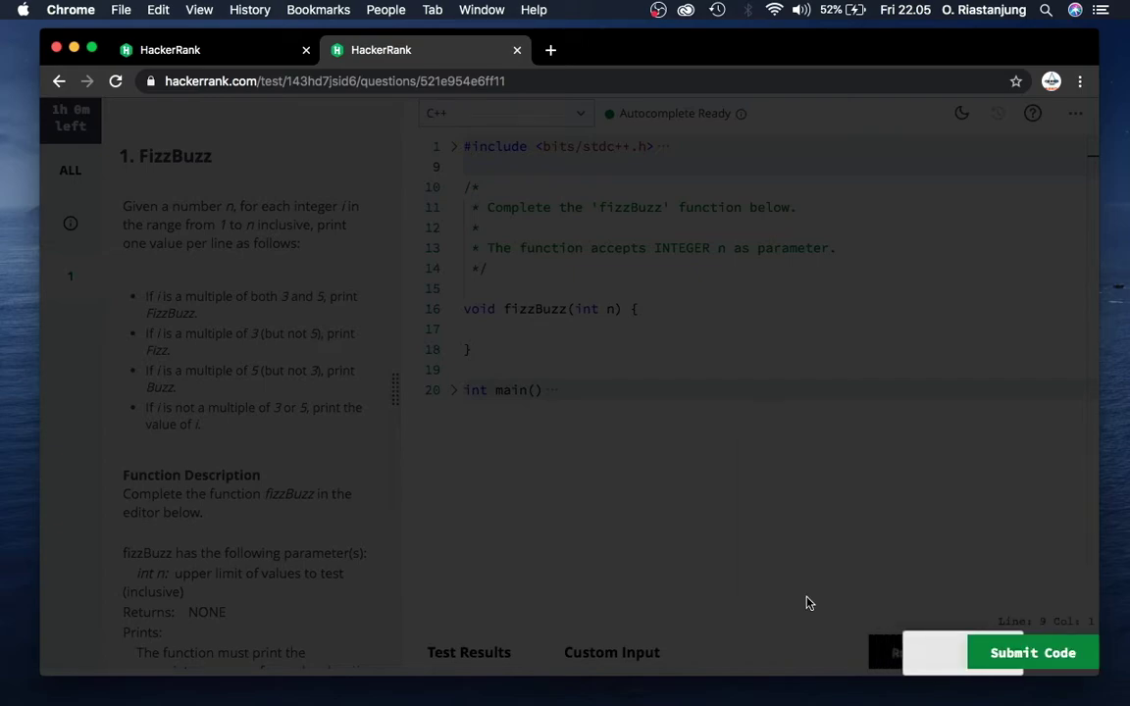
click(808, 586)
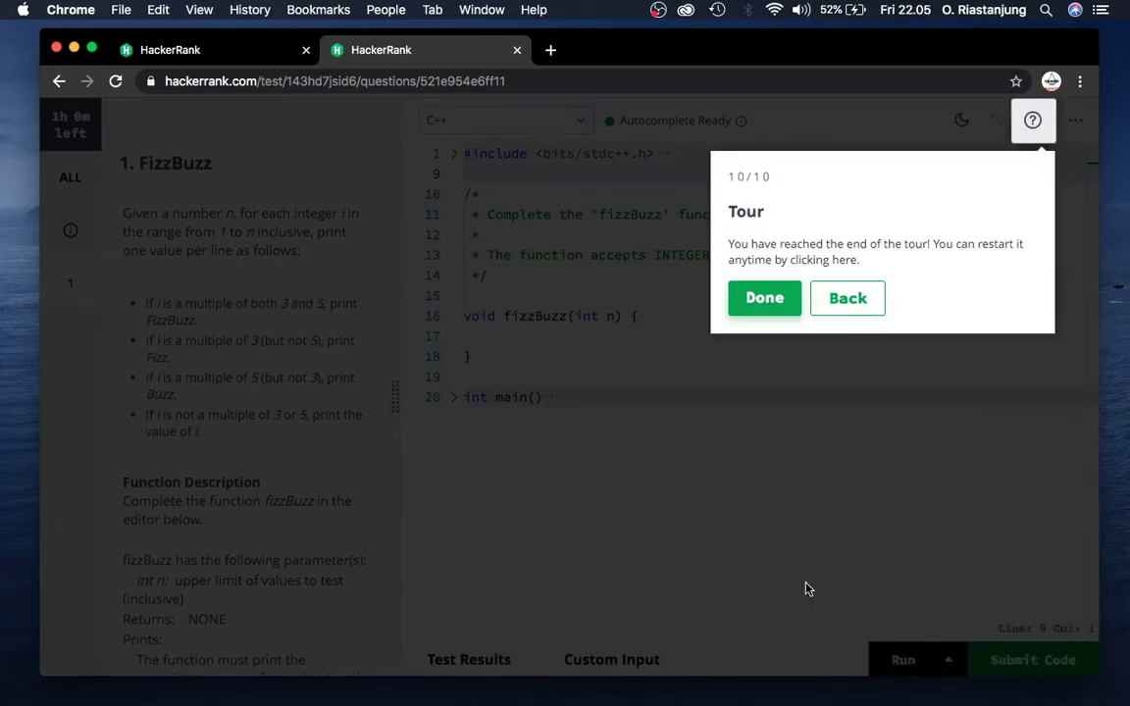
click(767, 310)
click(603, 266)
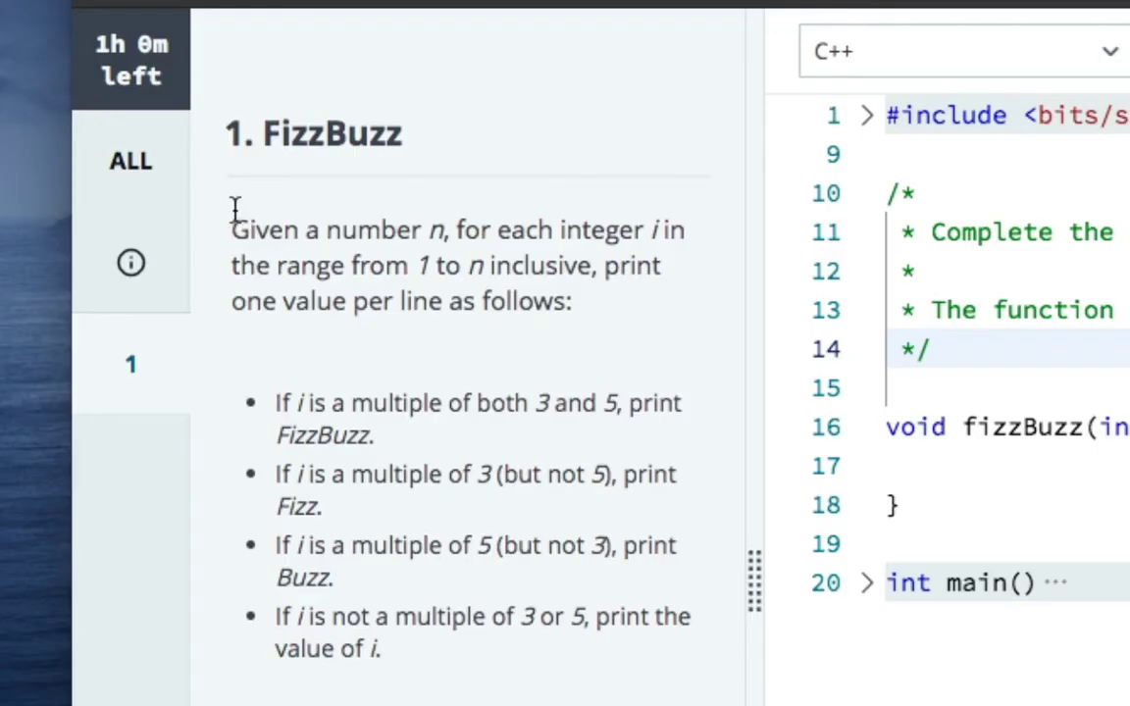
drag(124, 209, 328, 259)
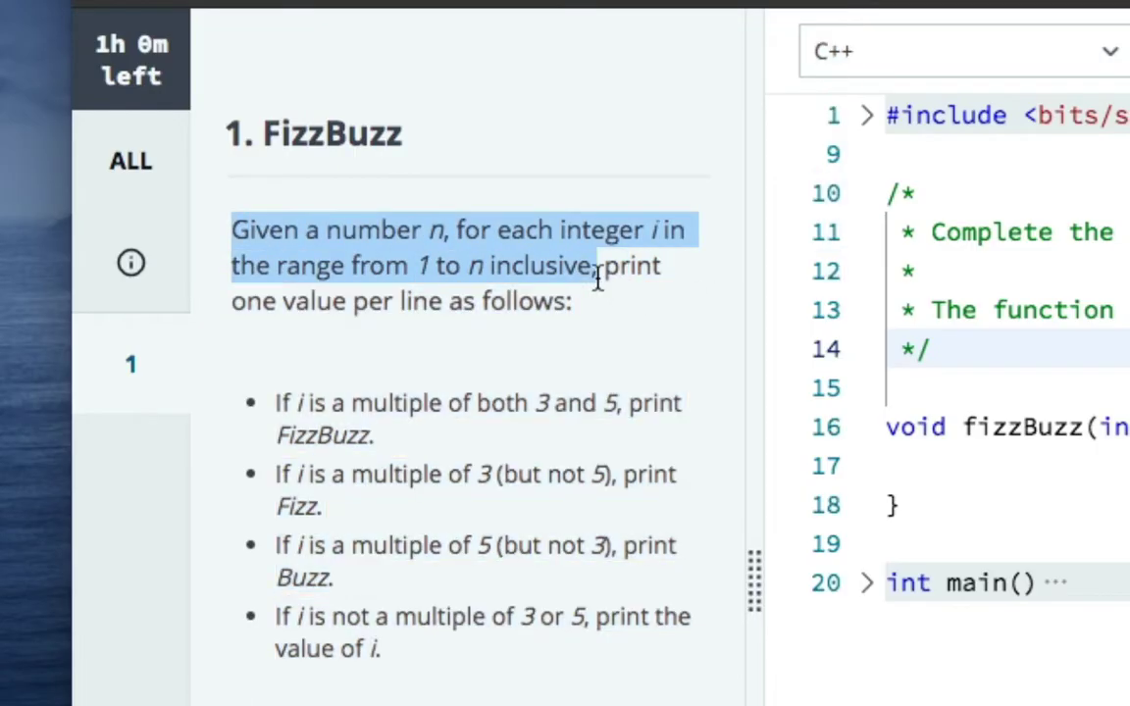
click(624, 314)
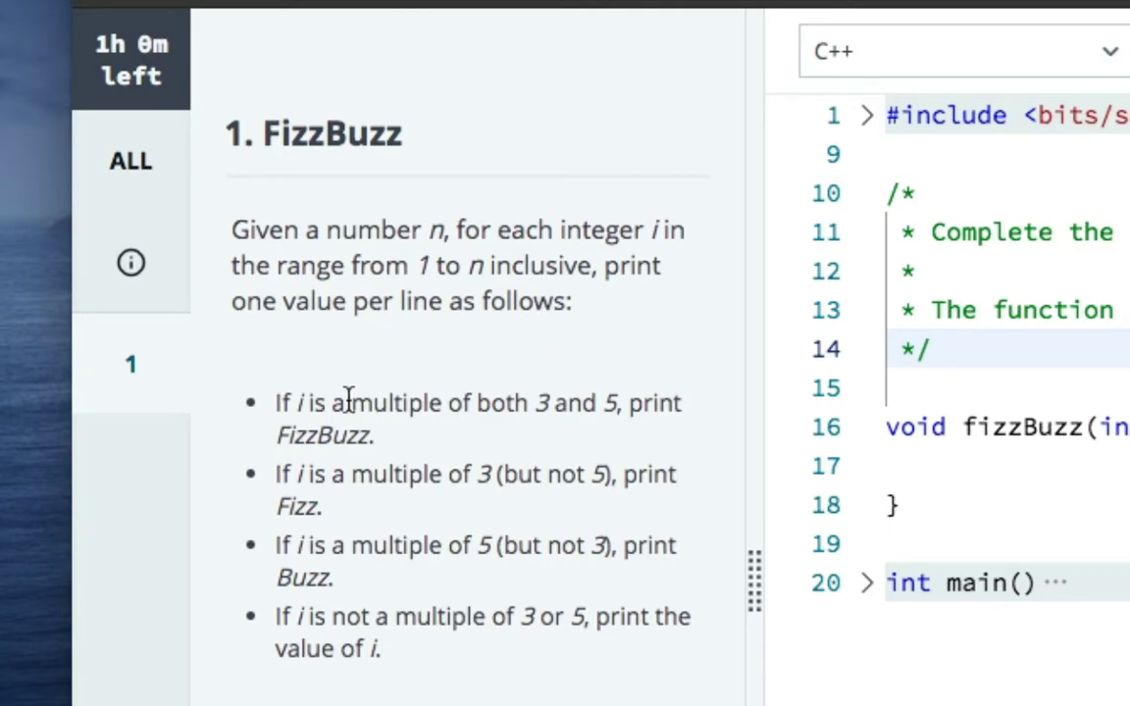
drag(279, 401, 467, 441)
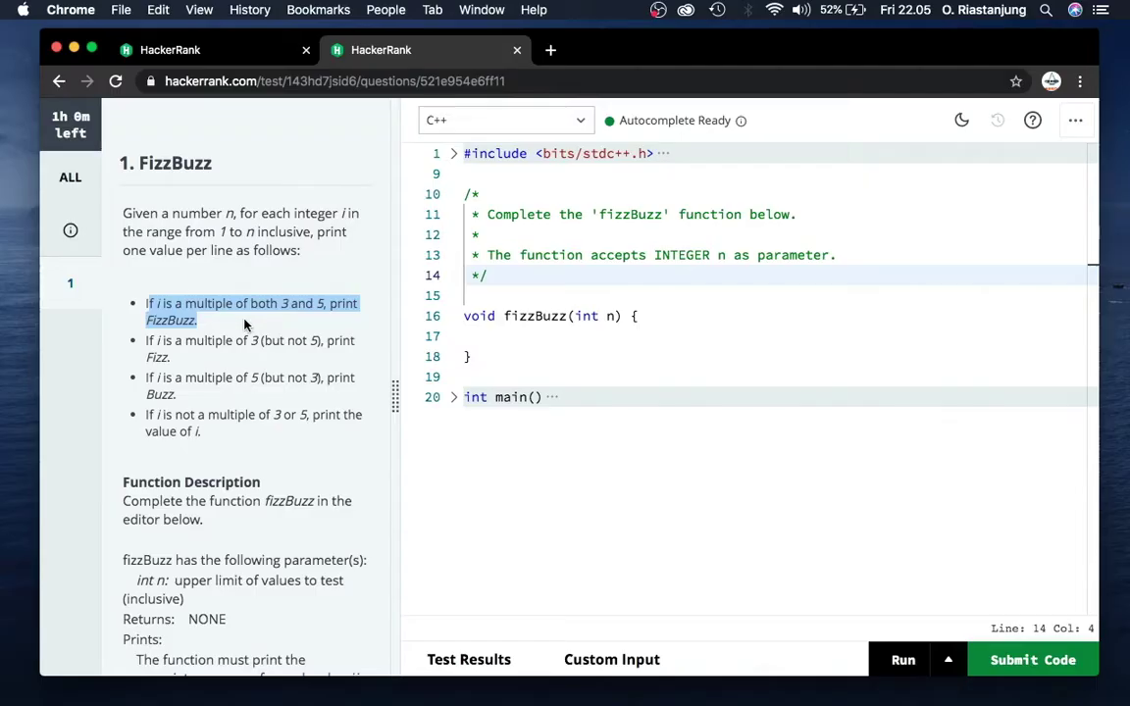
click(245, 328)
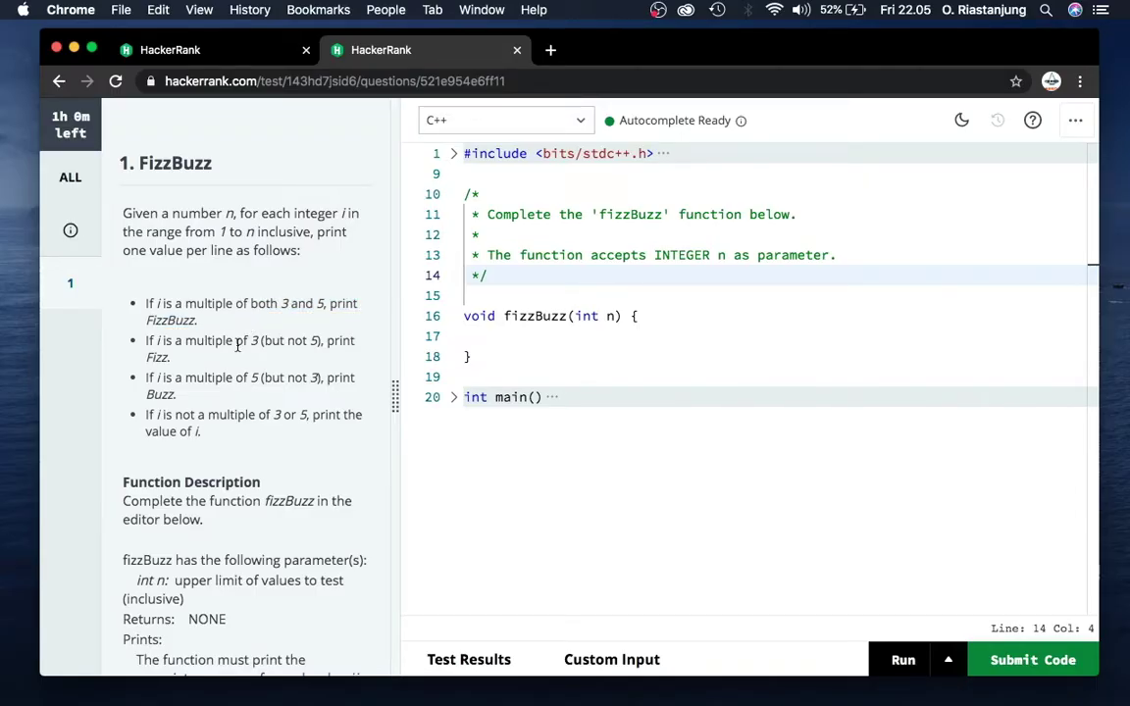
scroll(240, 338, down, 5)
scroll(238, 346, down, 6)
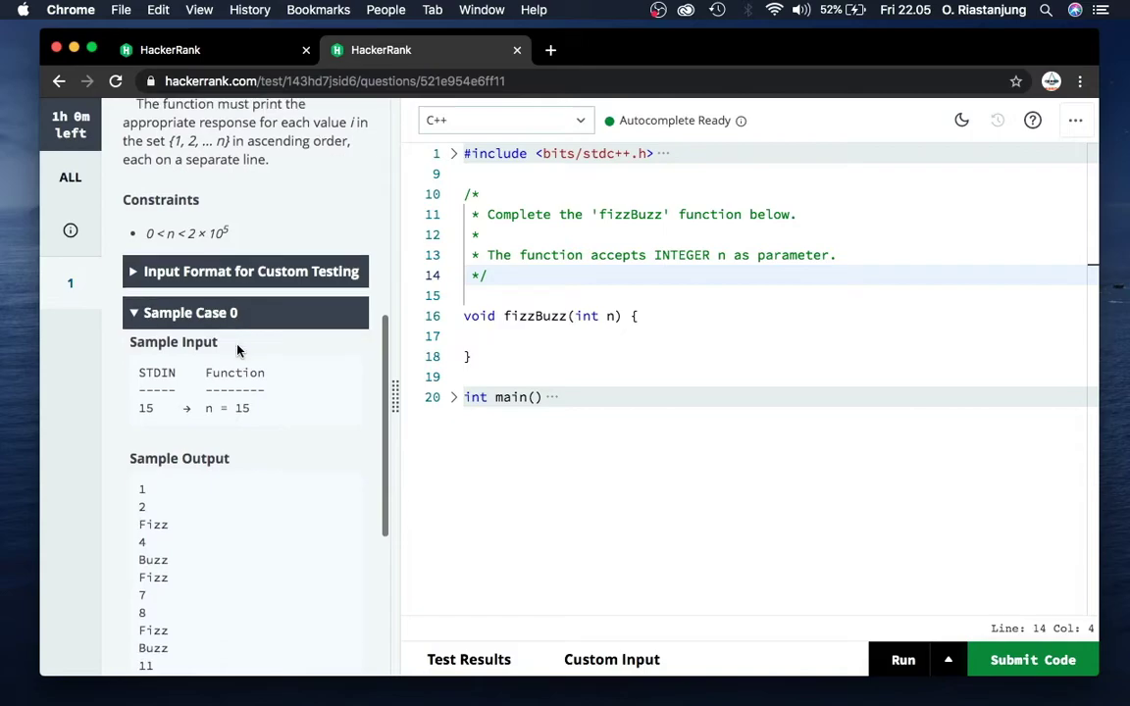
scroll(238, 348, down, 7)
scroll(236, 350, up, 15)
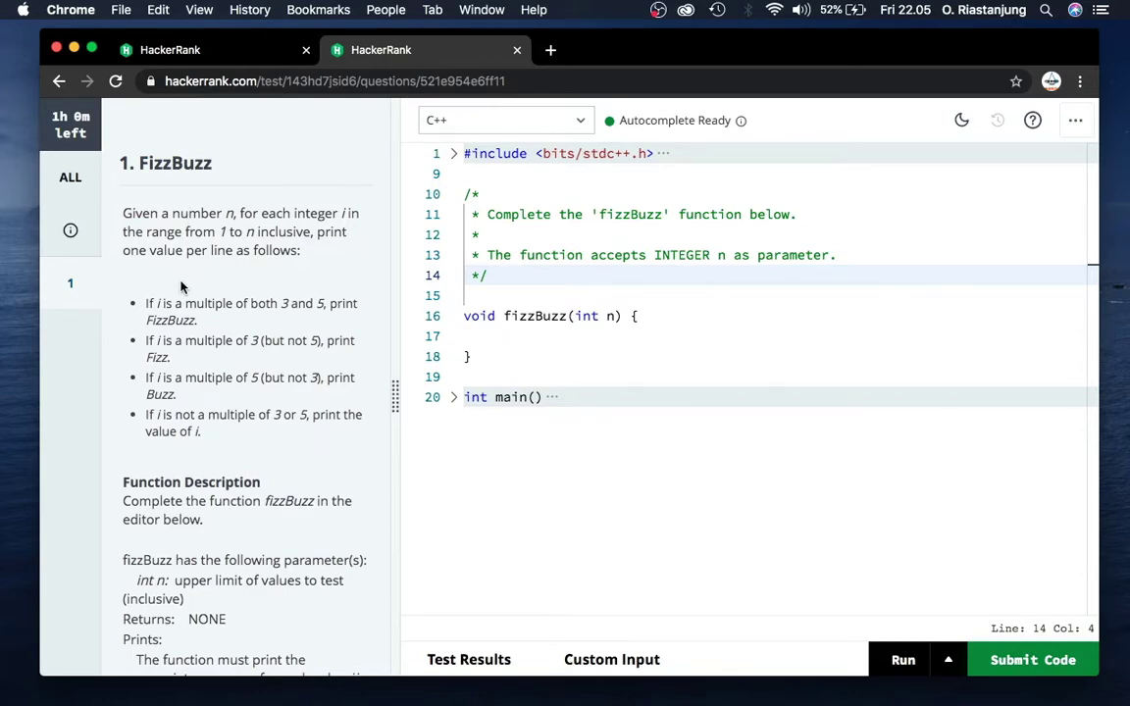
scroll(181, 284, down, 1)
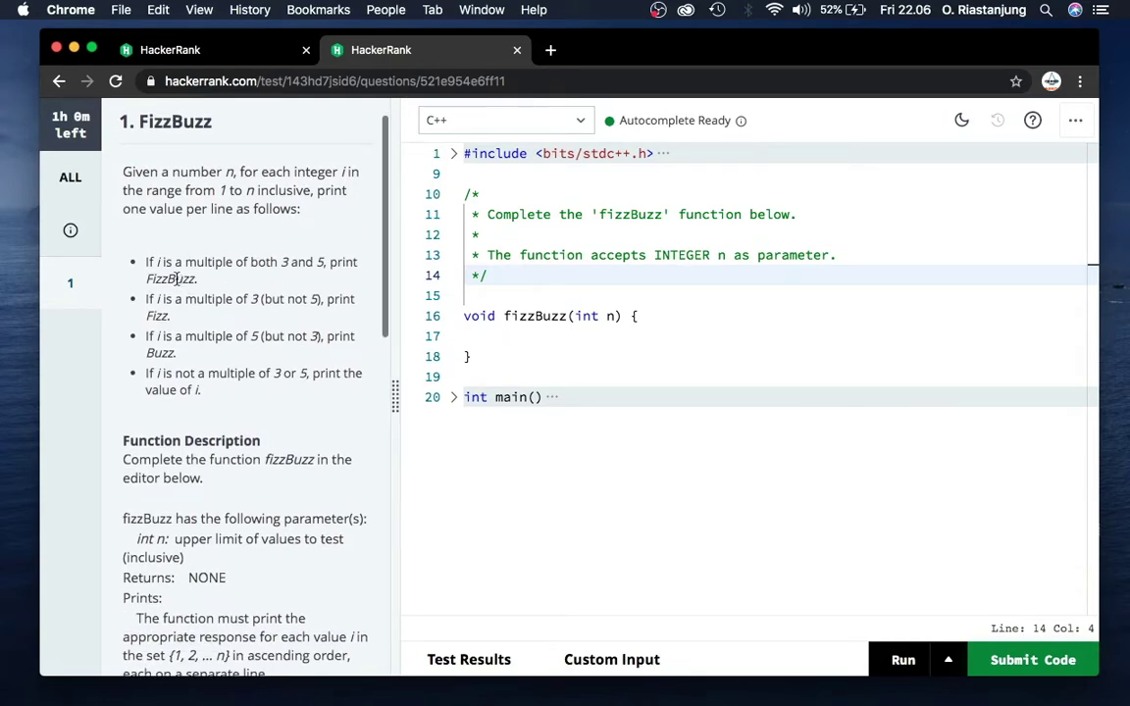
drag(124, 171, 262, 299)
click(159, 240)
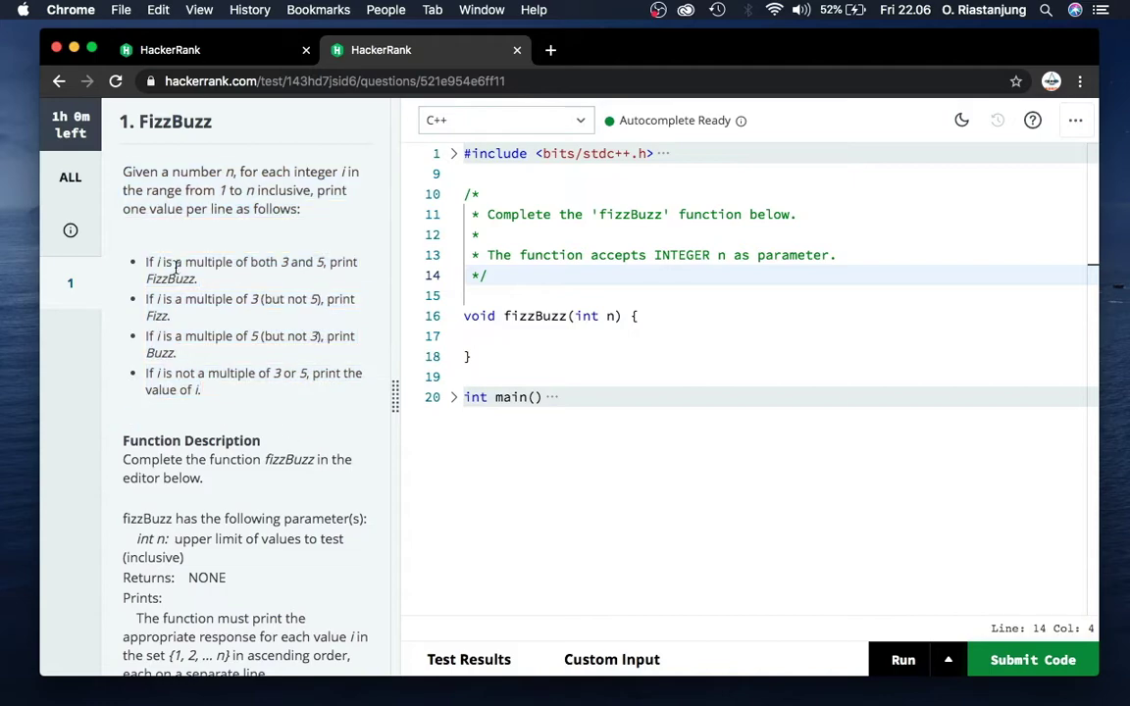
mouse_move(215, 190)
mouse_down()
mouse_move(202, 188)
mouse_move(212, 209)
mouse_up()
click(192, 194)
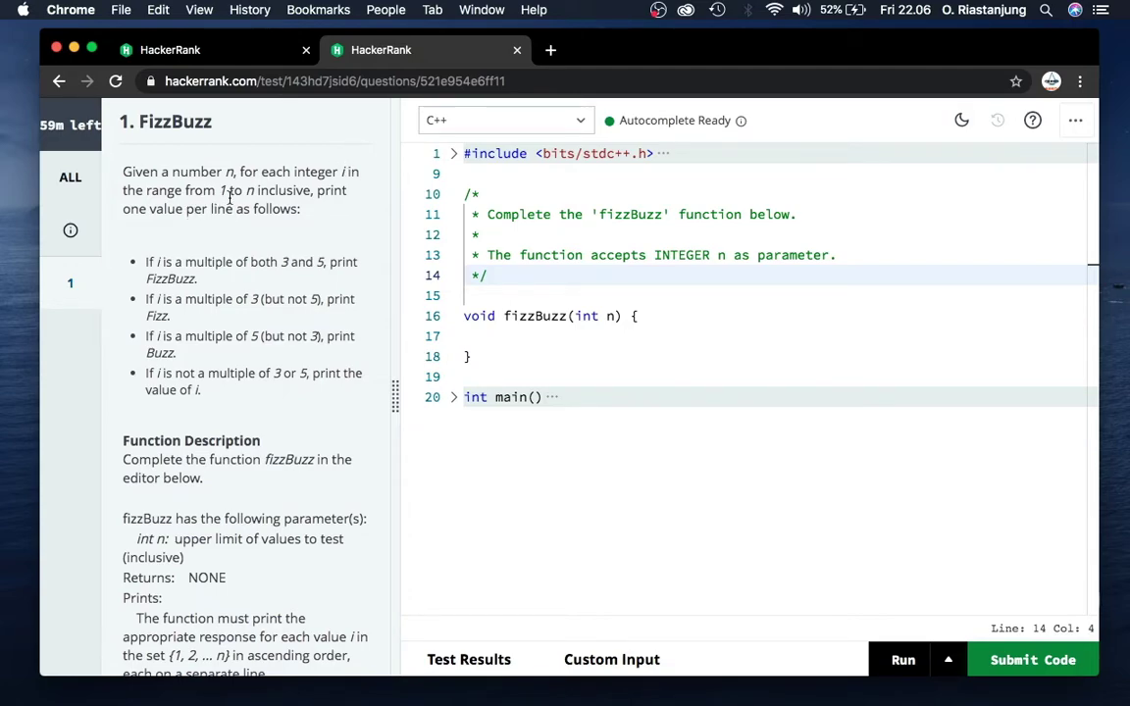
scroll(221, 322, down, 2)
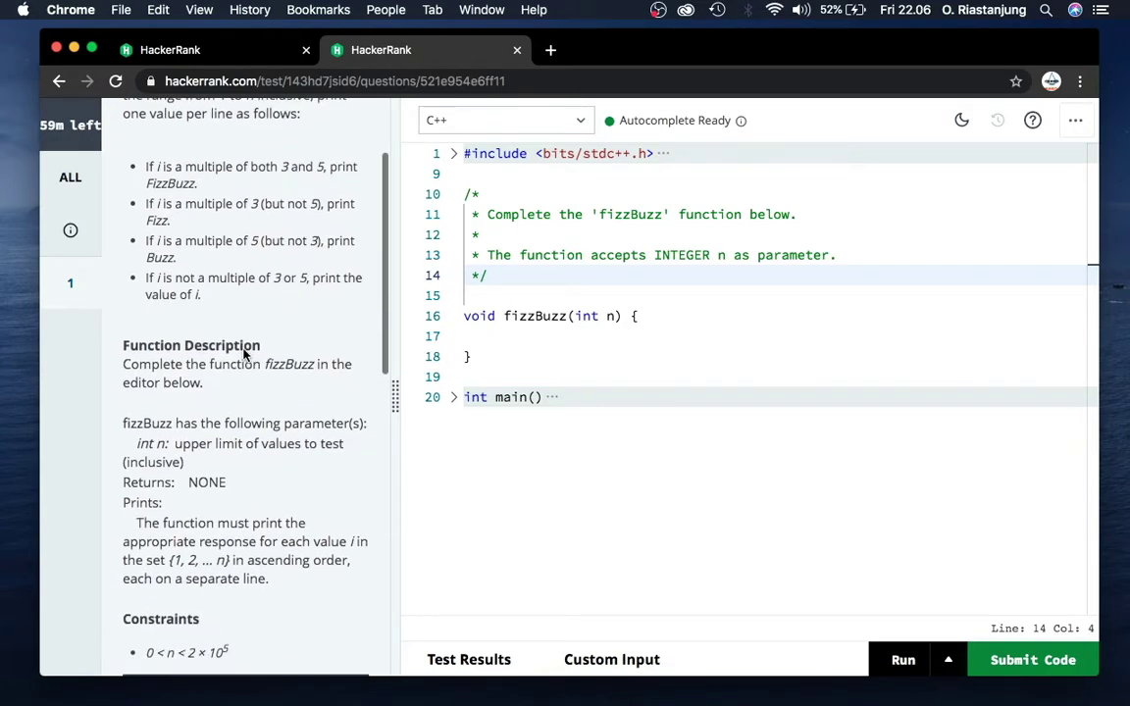
drag(130, 373, 206, 382)
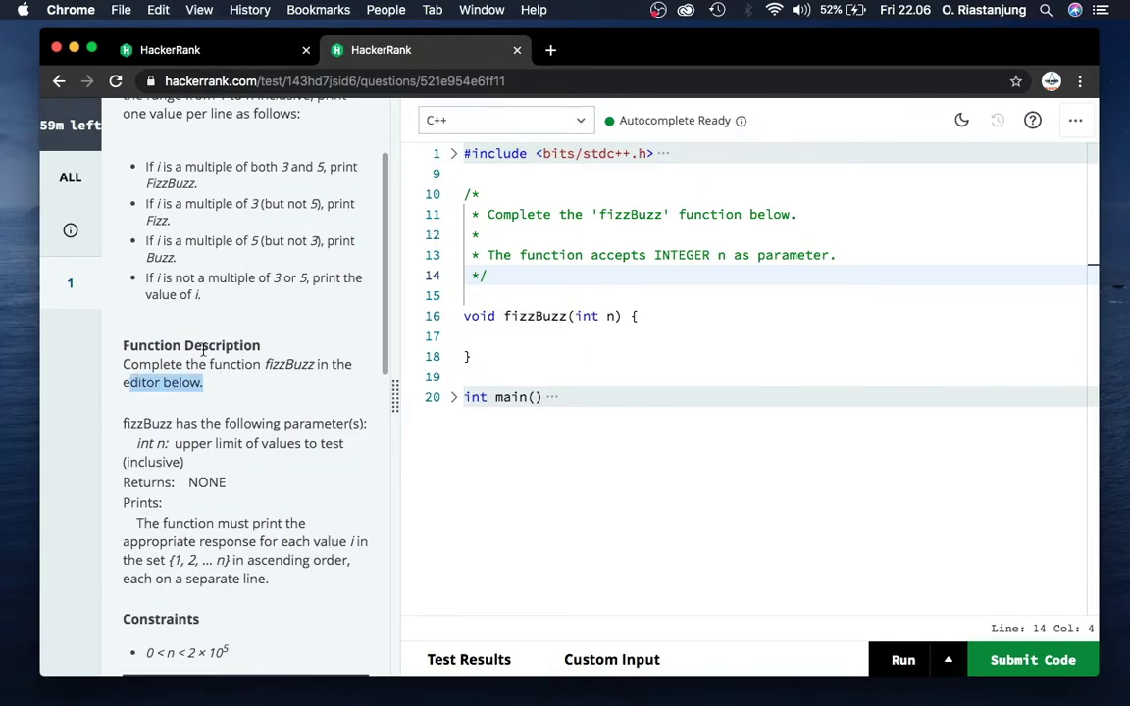
click(202, 371)
scroll(177, 441, down, 1)
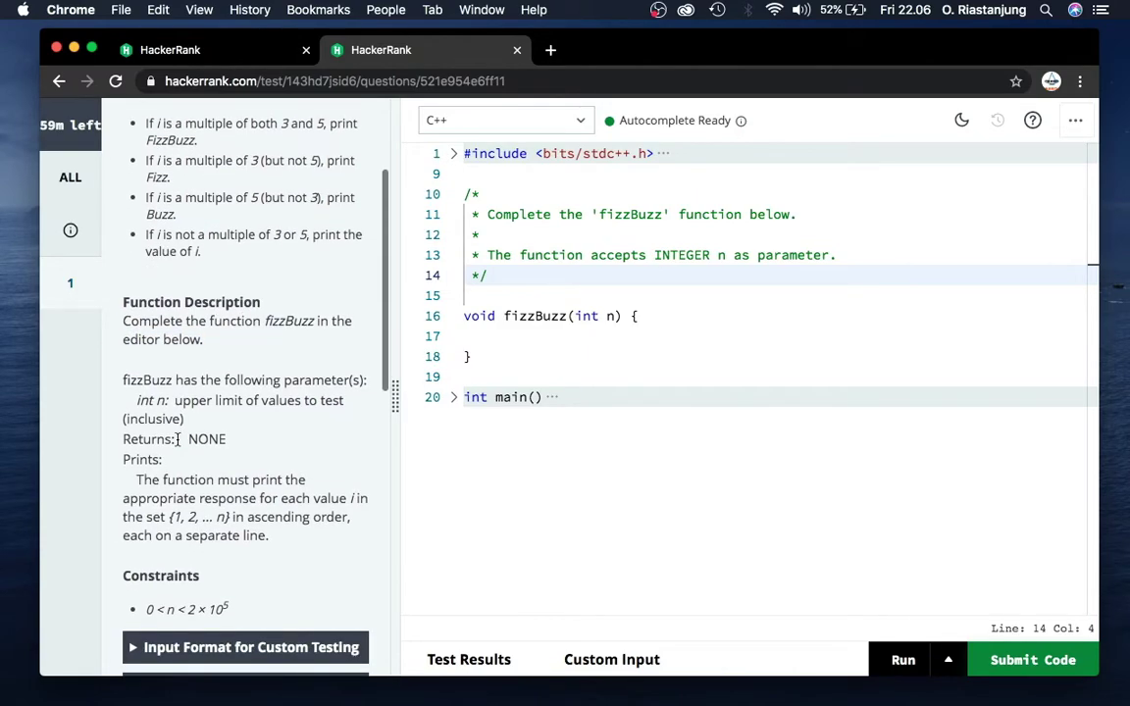
drag(181, 416, 282, 404)
click(282, 407)
double_click(207, 440)
click(206, 473)
scroll(287, 502, down, 3)
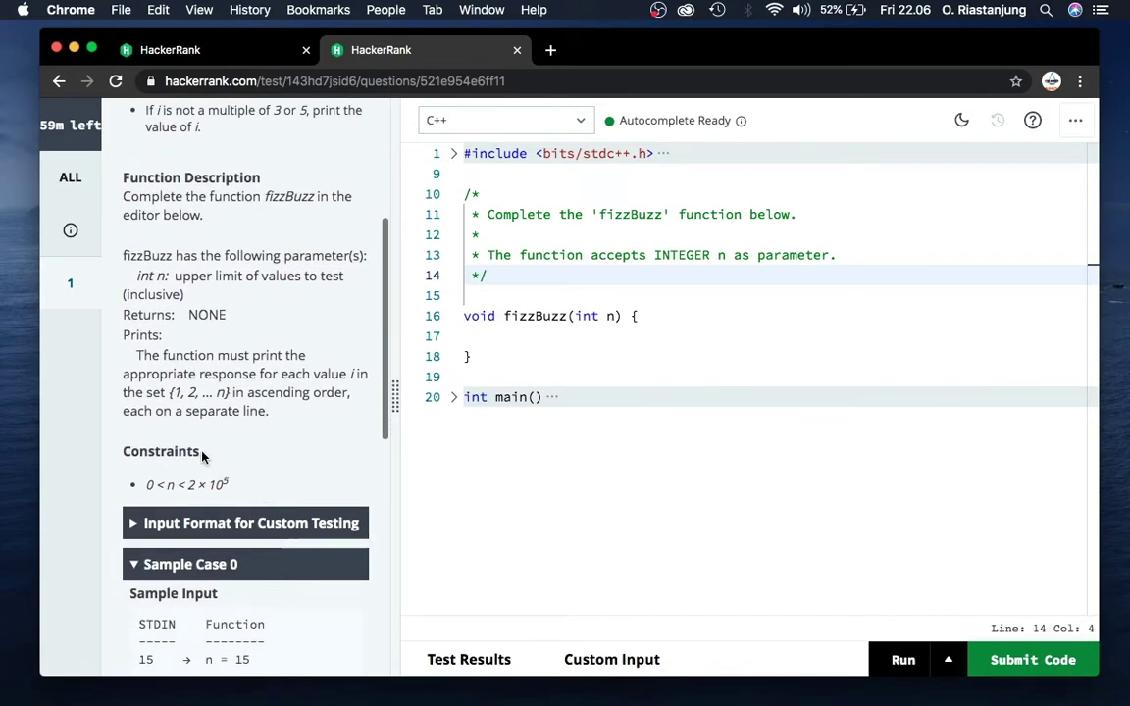
scroll(245, 402, down, 4)
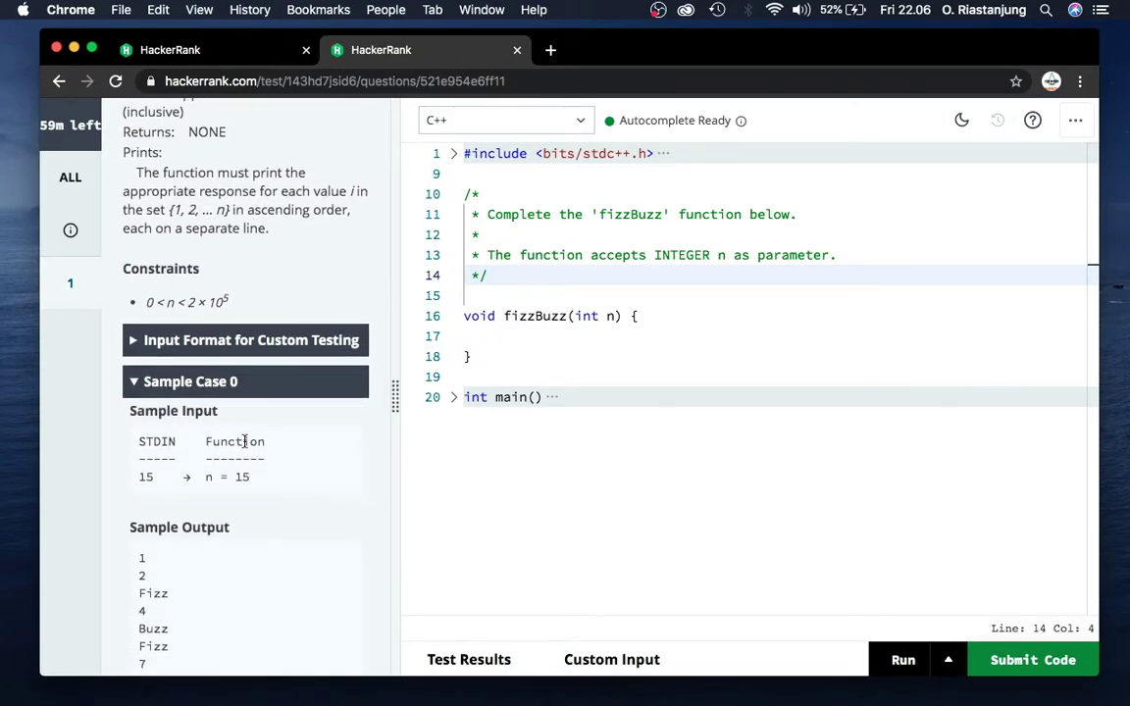
scroll(245, 422, down, 3)
scroll(244, 441, down, 1)
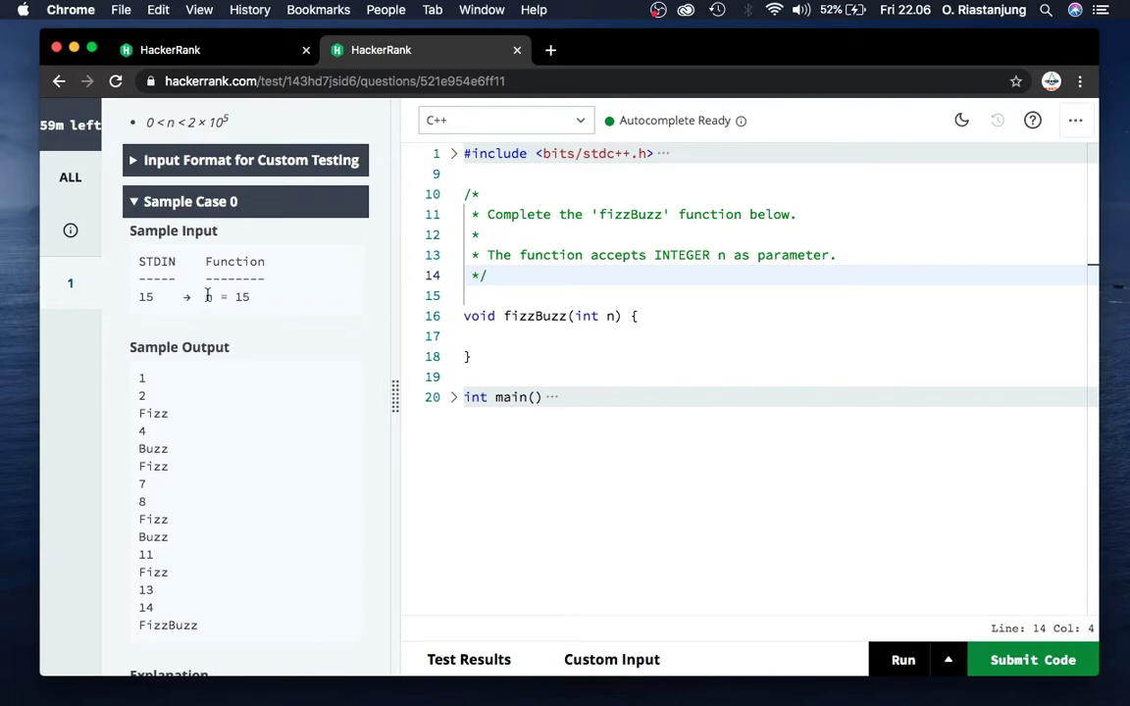
scroll(233, 419, down, 4)
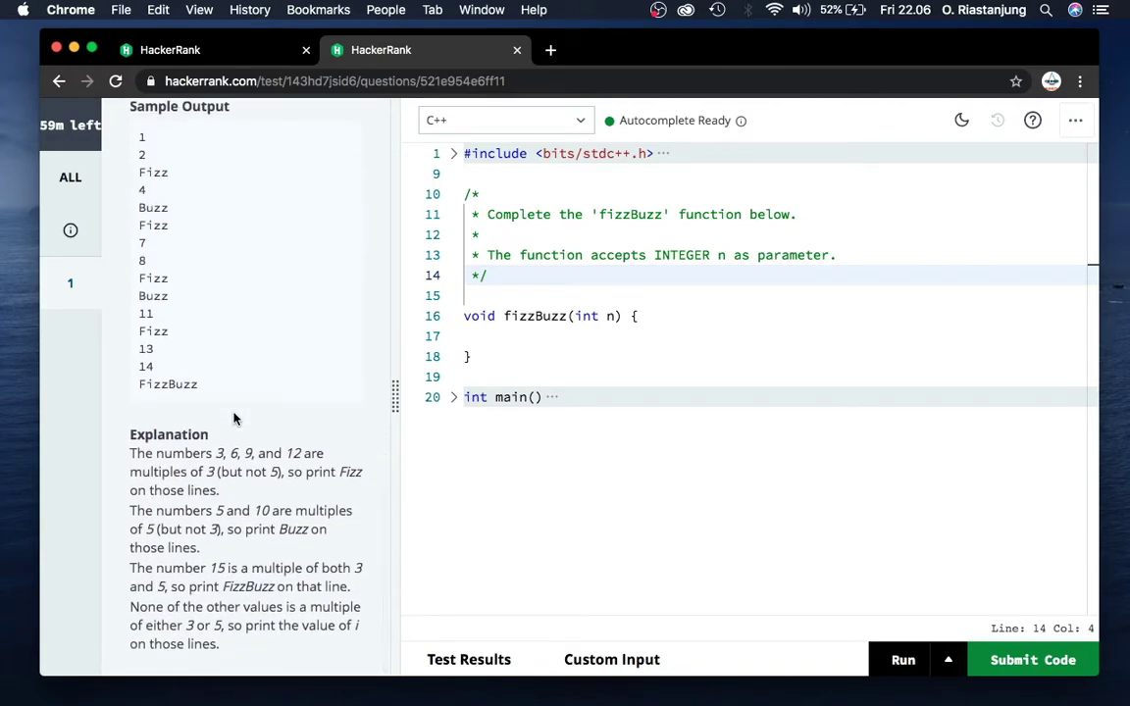
scroll(234, 418, up, 3)
scroll(233, 419, up, 2)
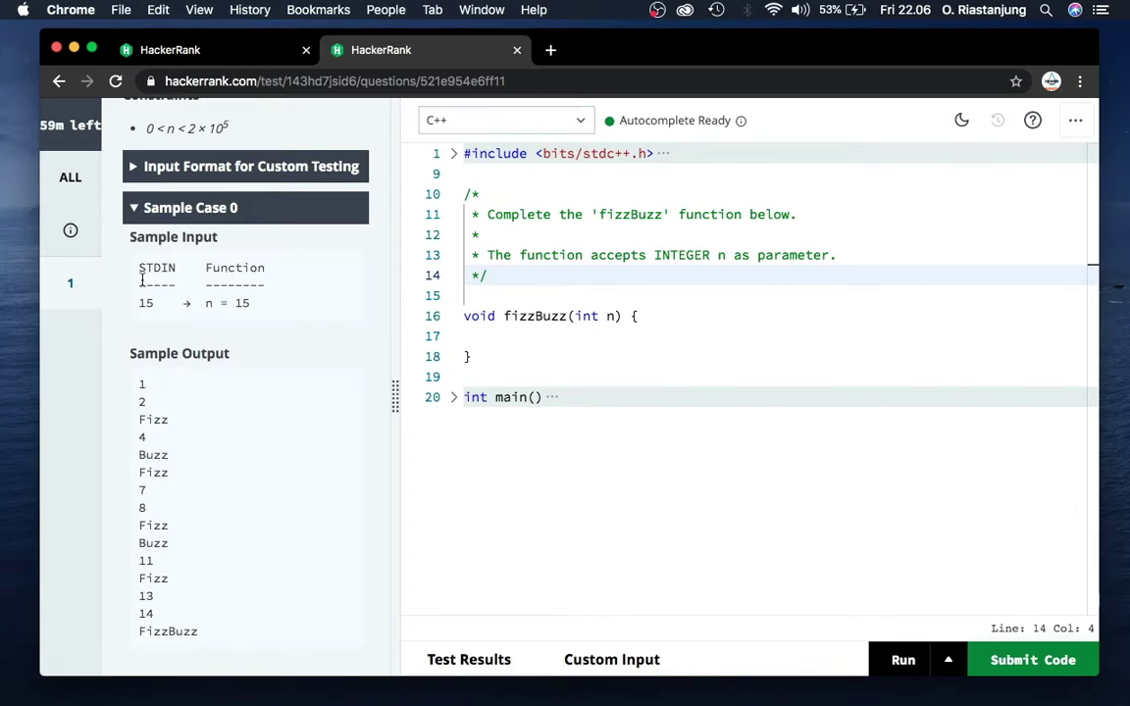
drag(140, 268, 244, 282)
scroll(245, 230, down, 1)
Highlight n and the range 1 to n in the problem's opening sentence
scroll(224, 225, up, 10)
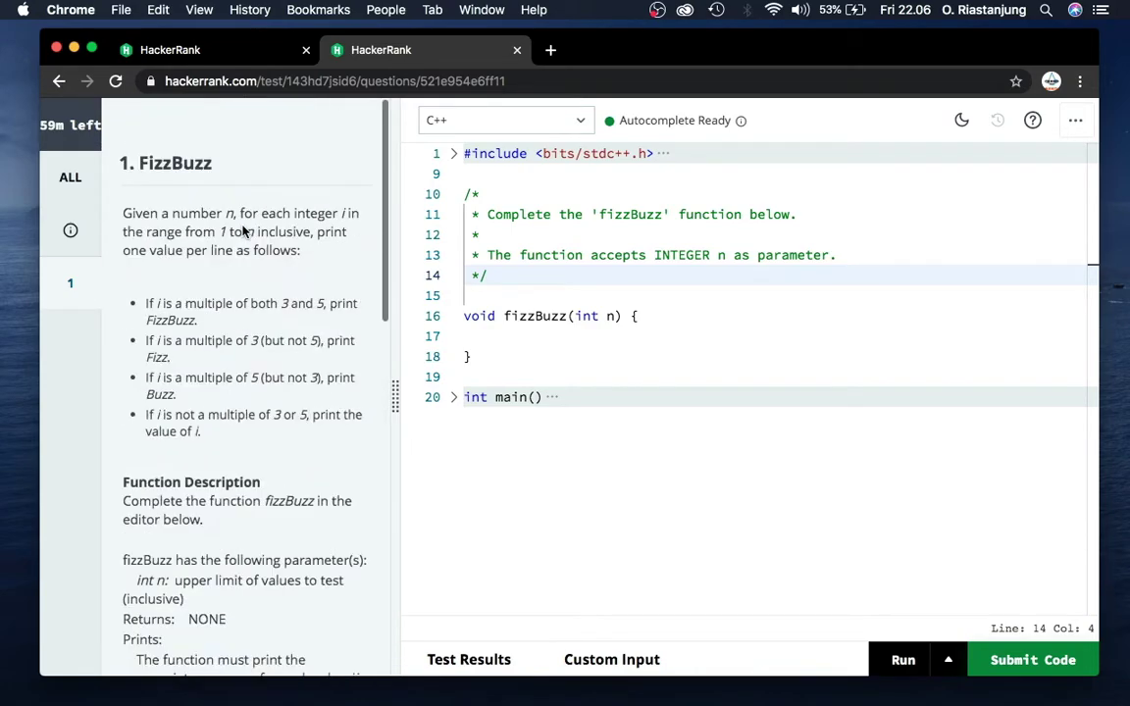
drag(224, 216, 232, 219)
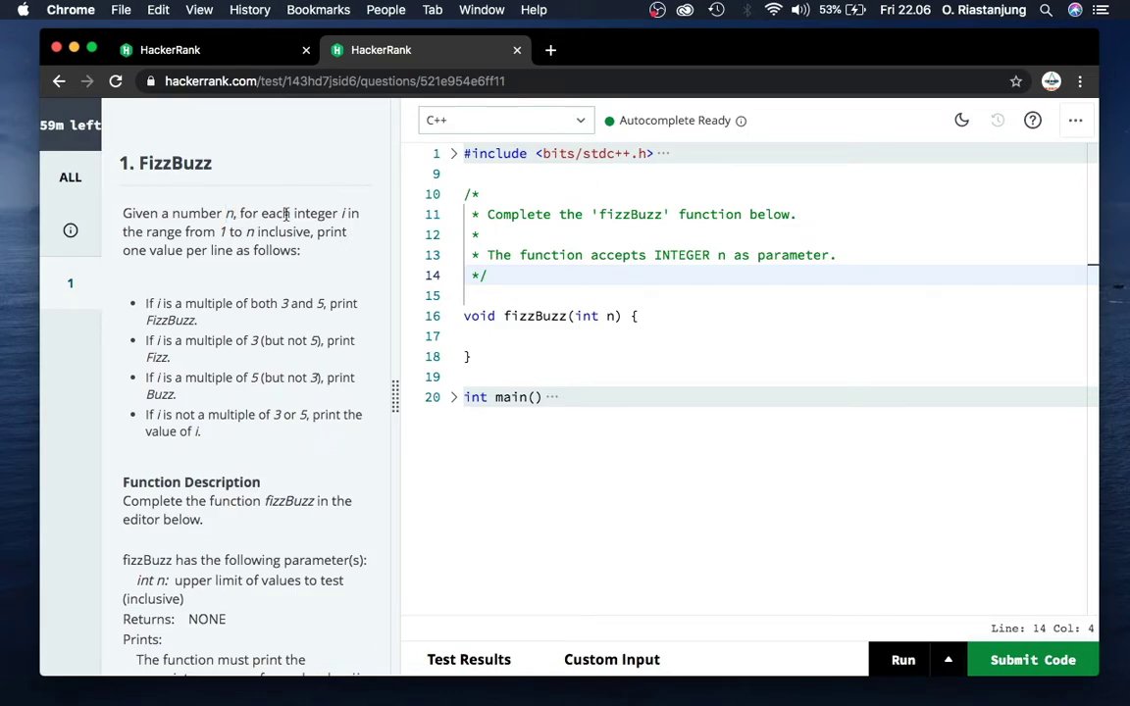
drag(349, 219, 294, 219)
click(207, 249)
drag(249, 233, 253, 235)
scroll(273, 276, down, 3)
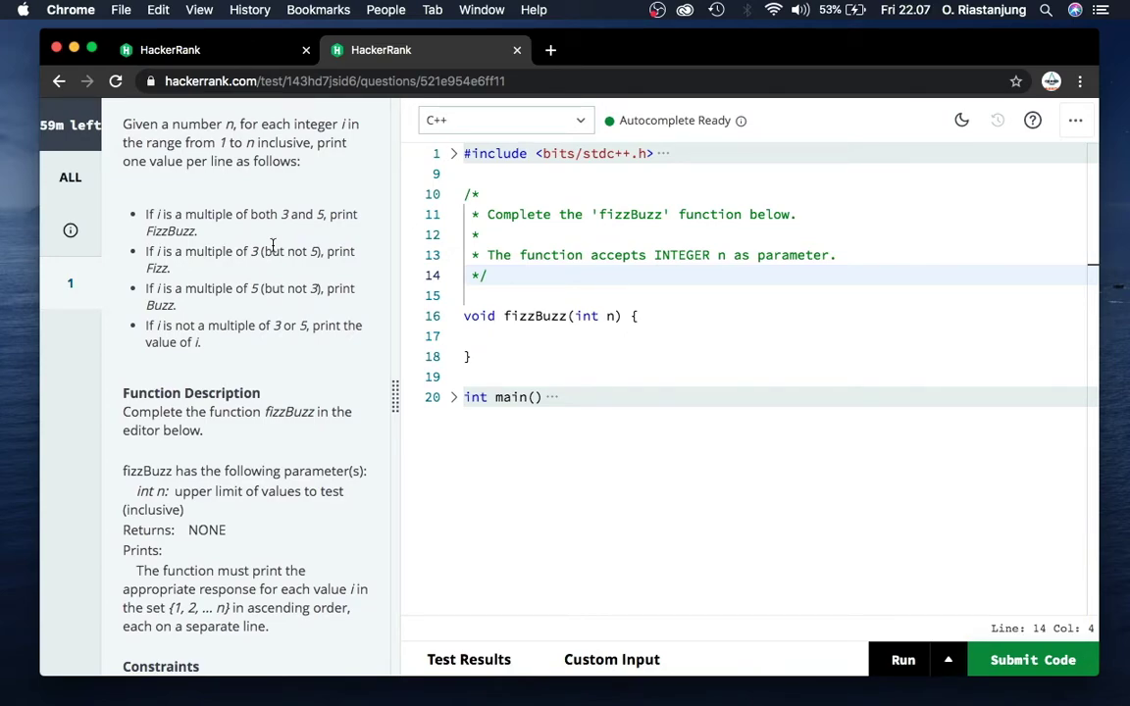
Highlight the FizzBuzz, Fizz, Buzz and print-i rules, then scroll down the problem panel
drag(235, 208, 304, 216)
click(189, 219)
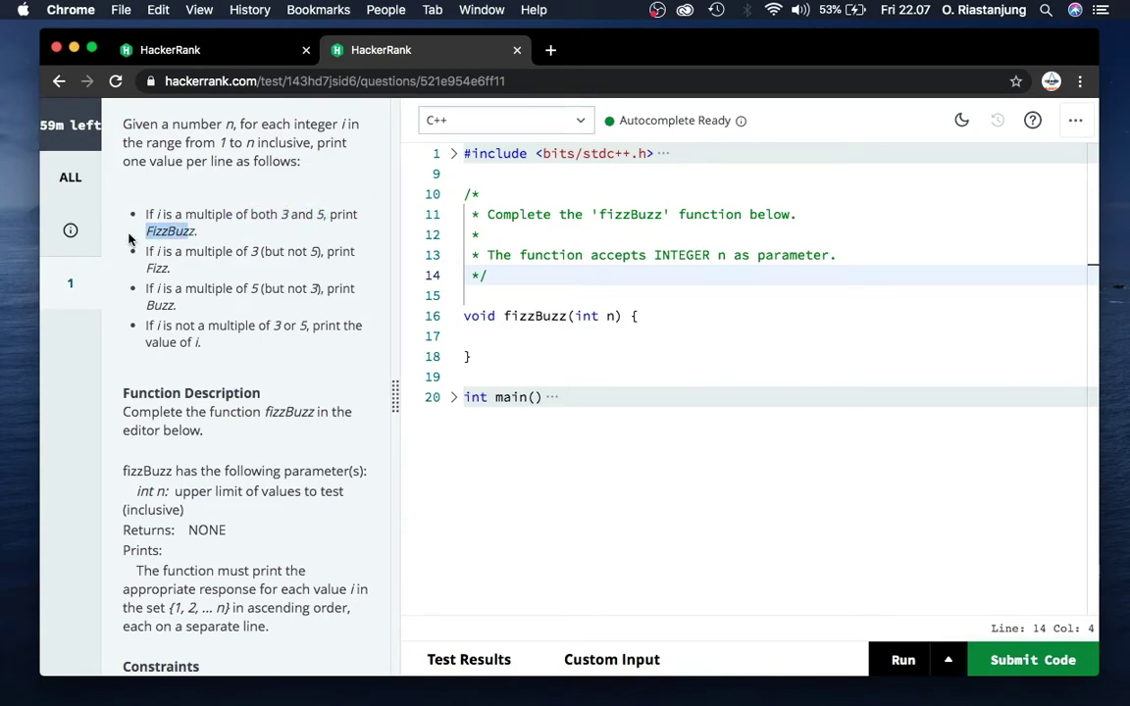
drag(173, 252, 293, 258)
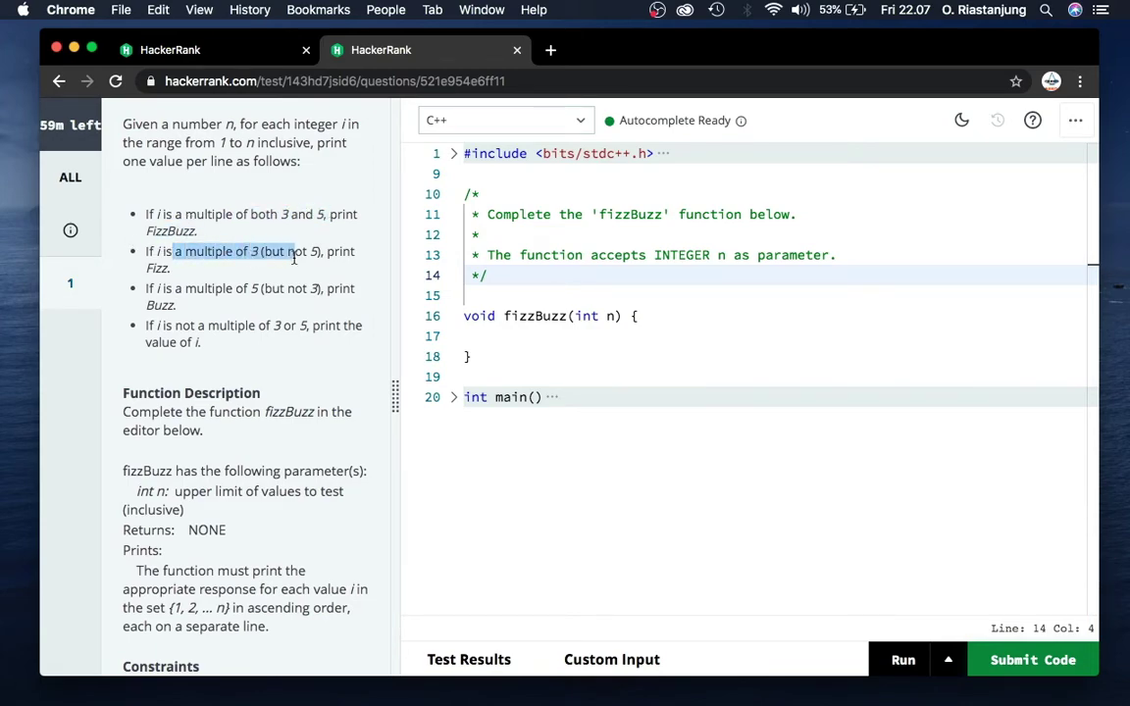
drag(172, 268, 145, 263)
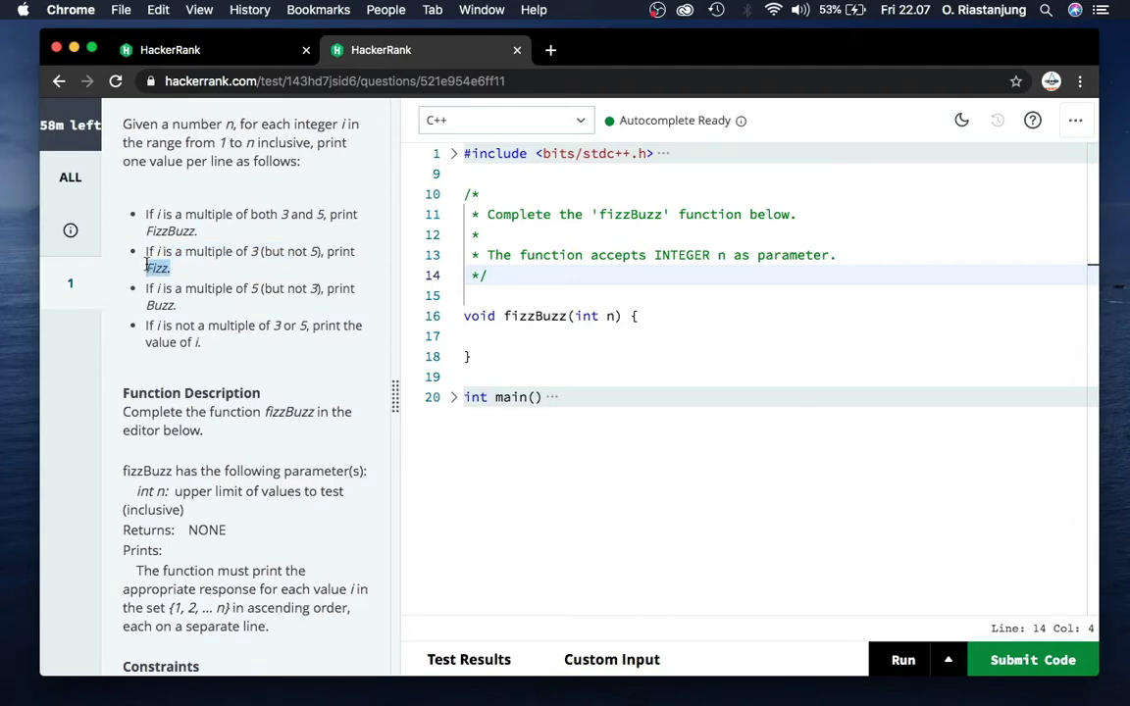
drag(249, 289, 337, 288)
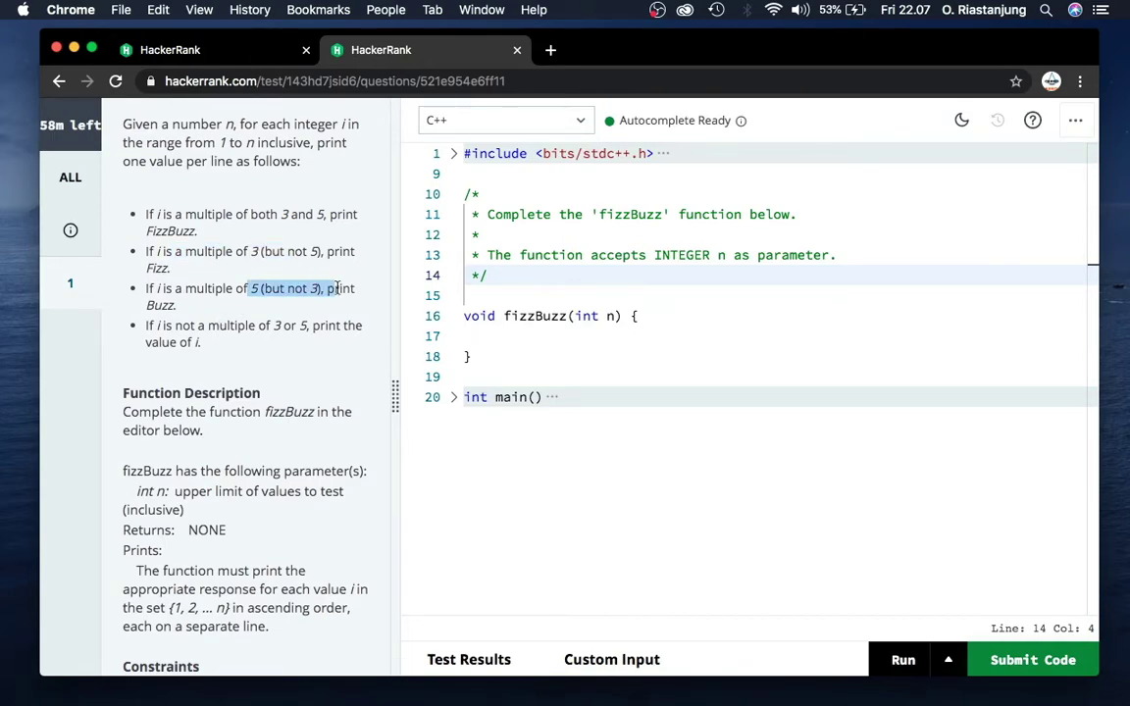
drag(176, 305, 163, 307)
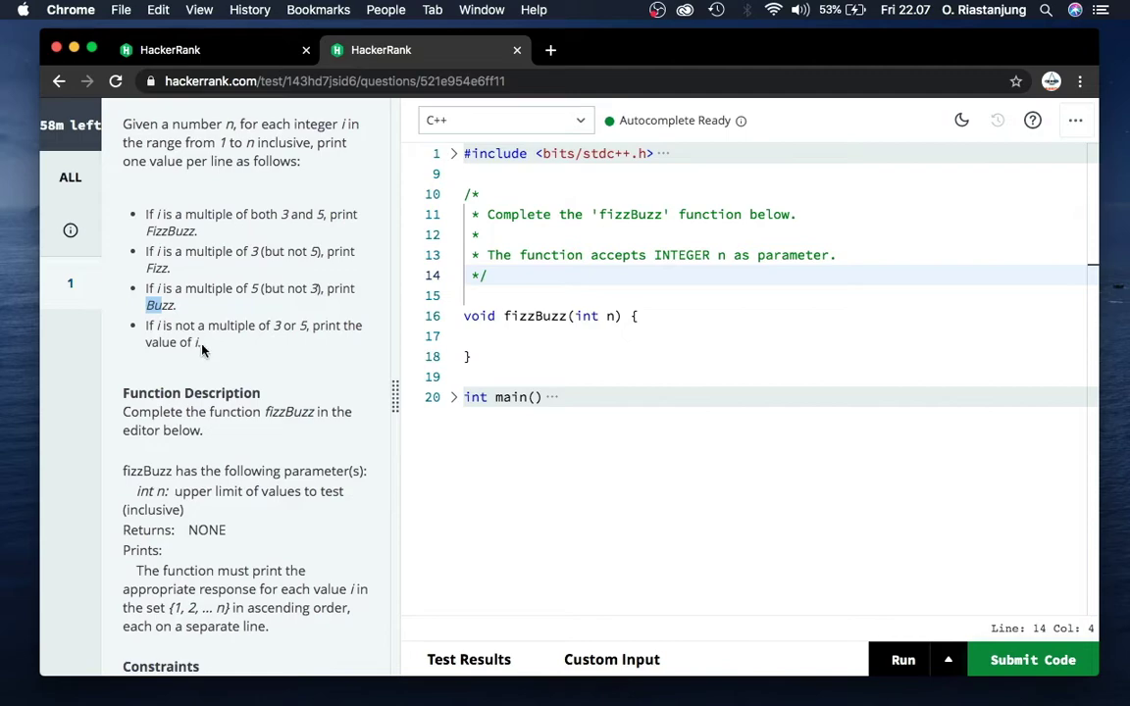
drag(198, 325, 312, 325)
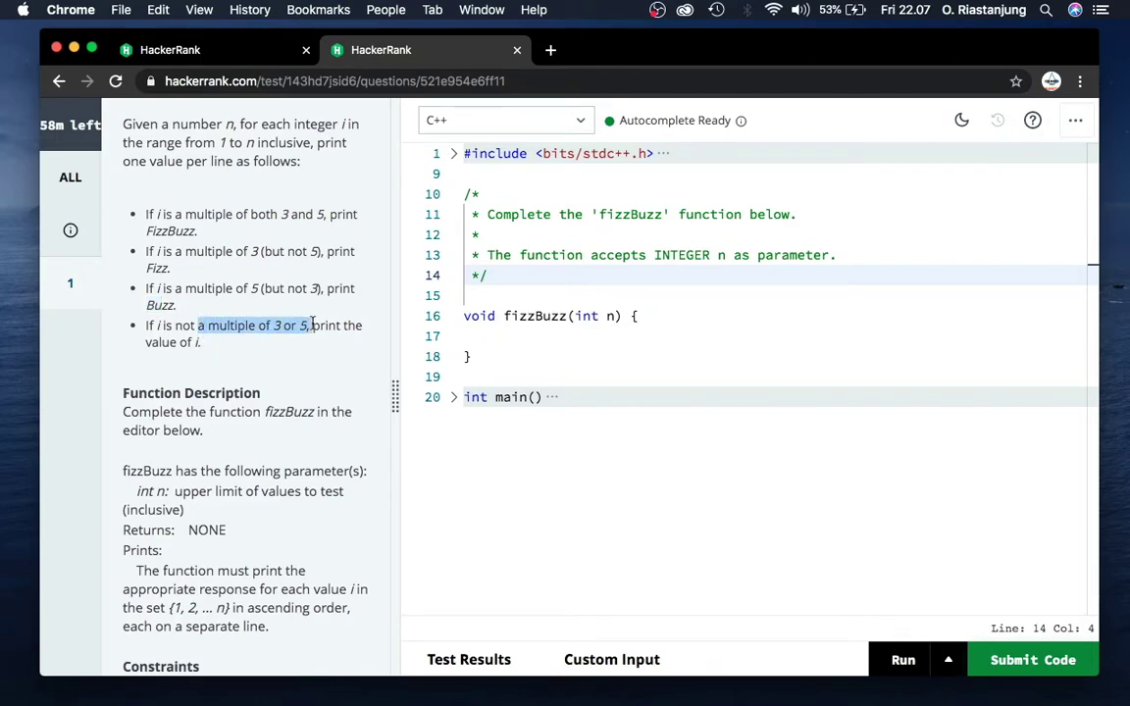
click(263, 340)
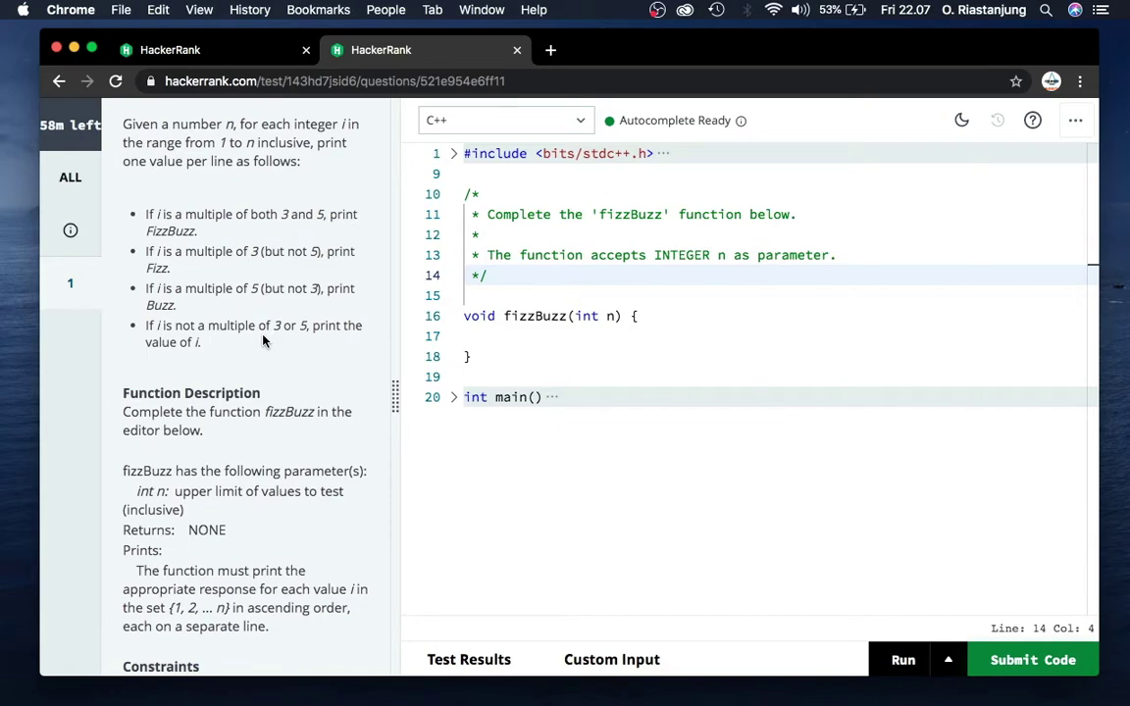
double_click(197, 342)
scroll(236, 355, down, 3)
scroll(235, 355, down, 3)
scroll(236, 355, down, 5)
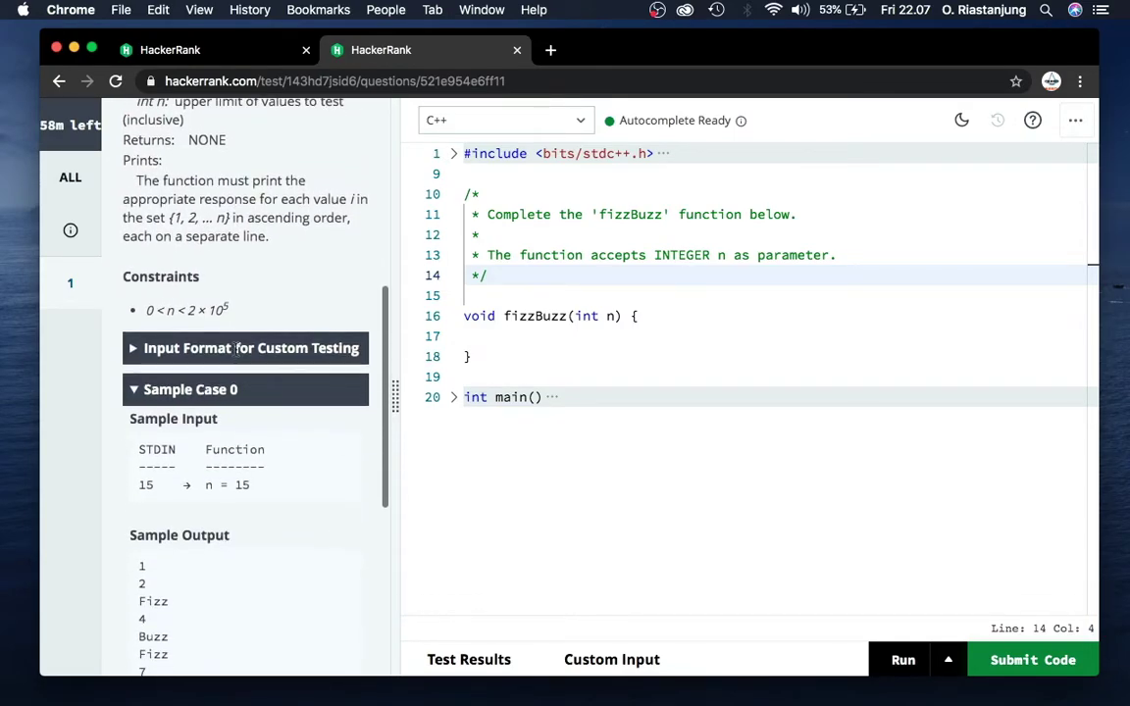
scroll(235, 342, down, 2)
scroll(236, 342, up, 4)
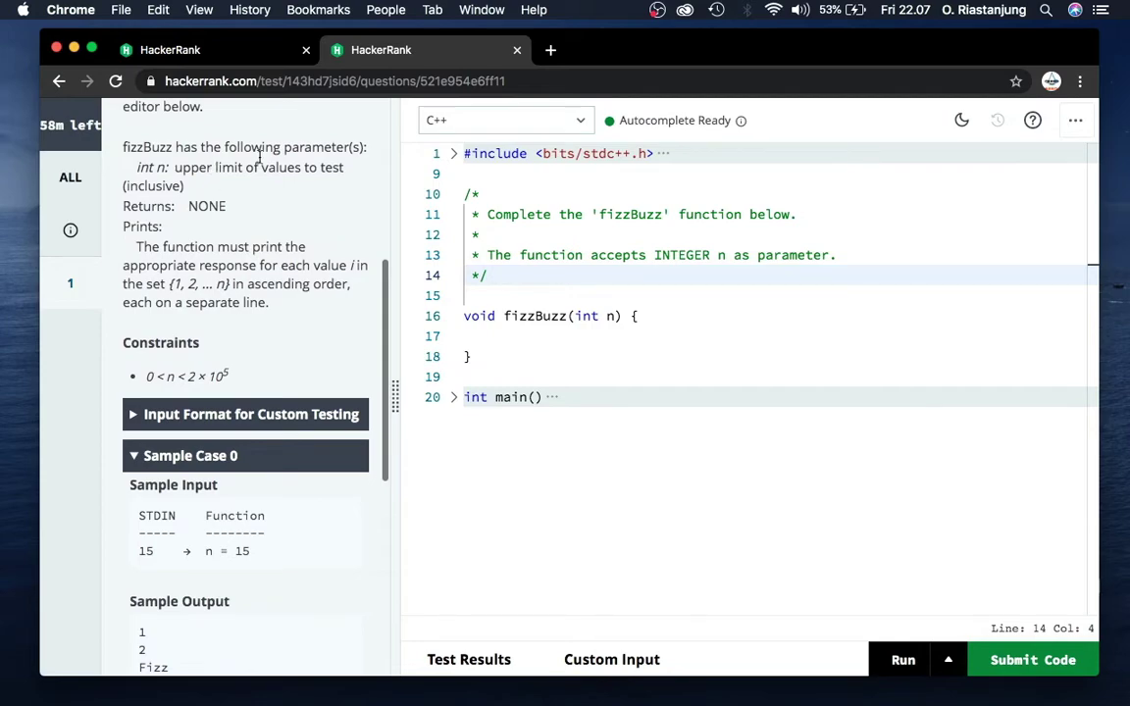
scroll(275, 324, down, 8)
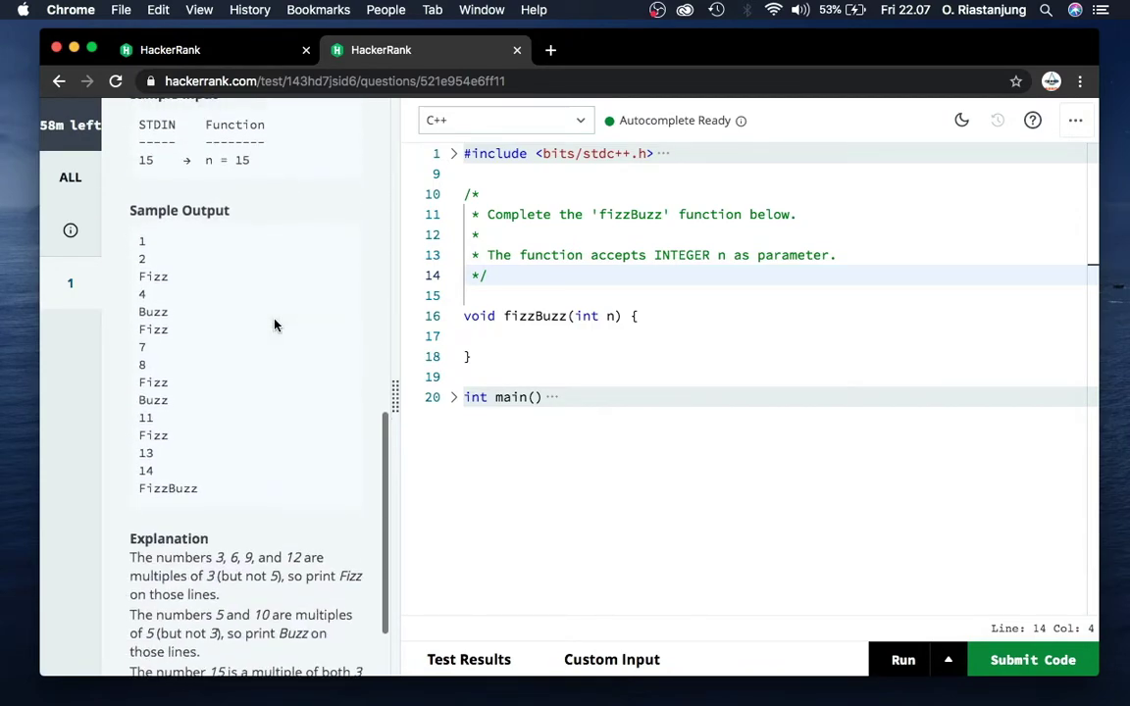
Unfold main() to read its body, then collapse it again
click(453, 397)
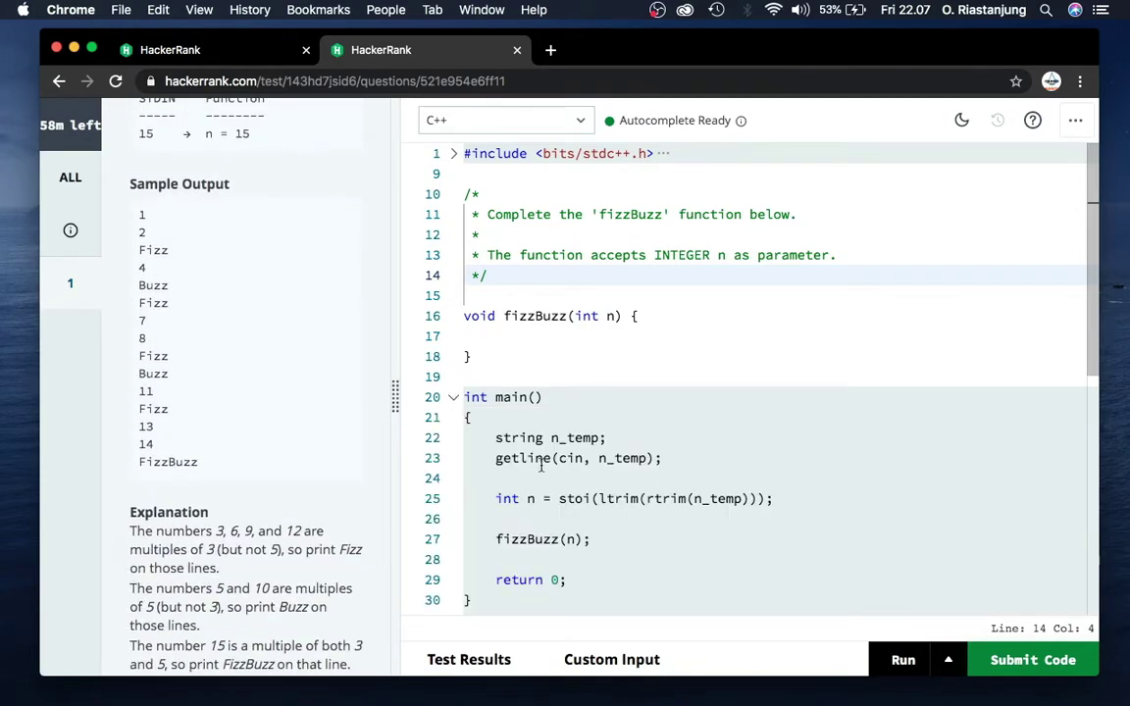
scroll(540, 467, down, 4)
scroll(541, 467, down, 4)
scroll(540, 467, down, 4)
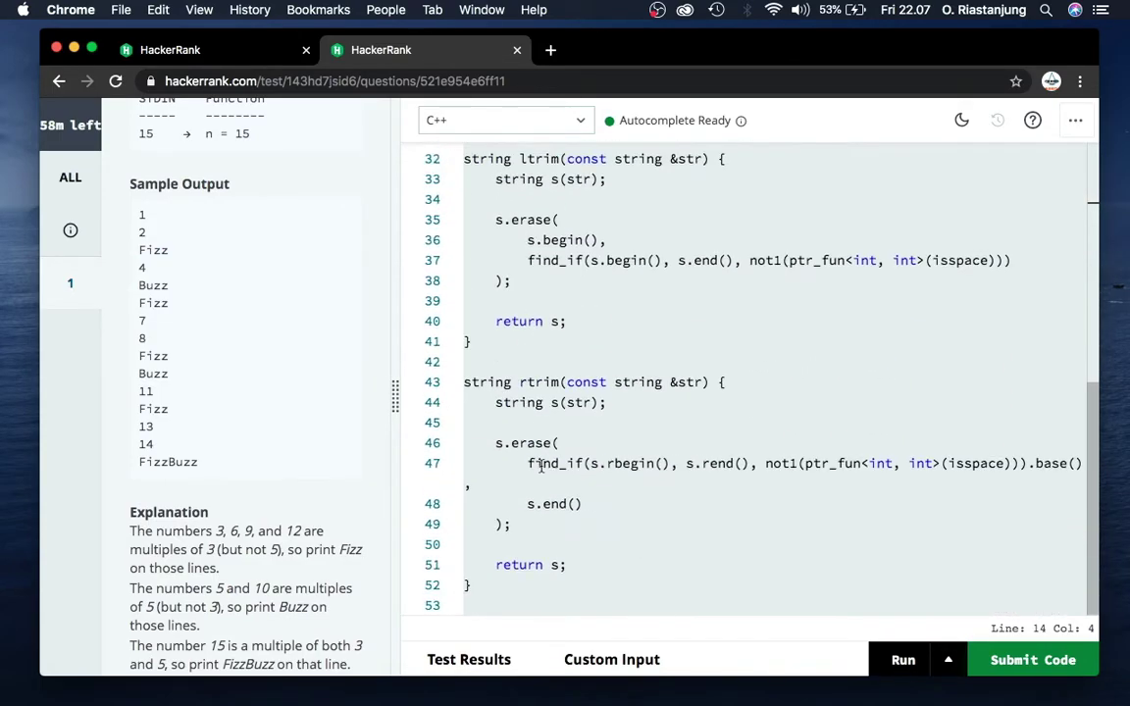
scroll(540, 467, up, 3)
scroll(461, 226, up, 4)
scroll(461, 343, up, 4)
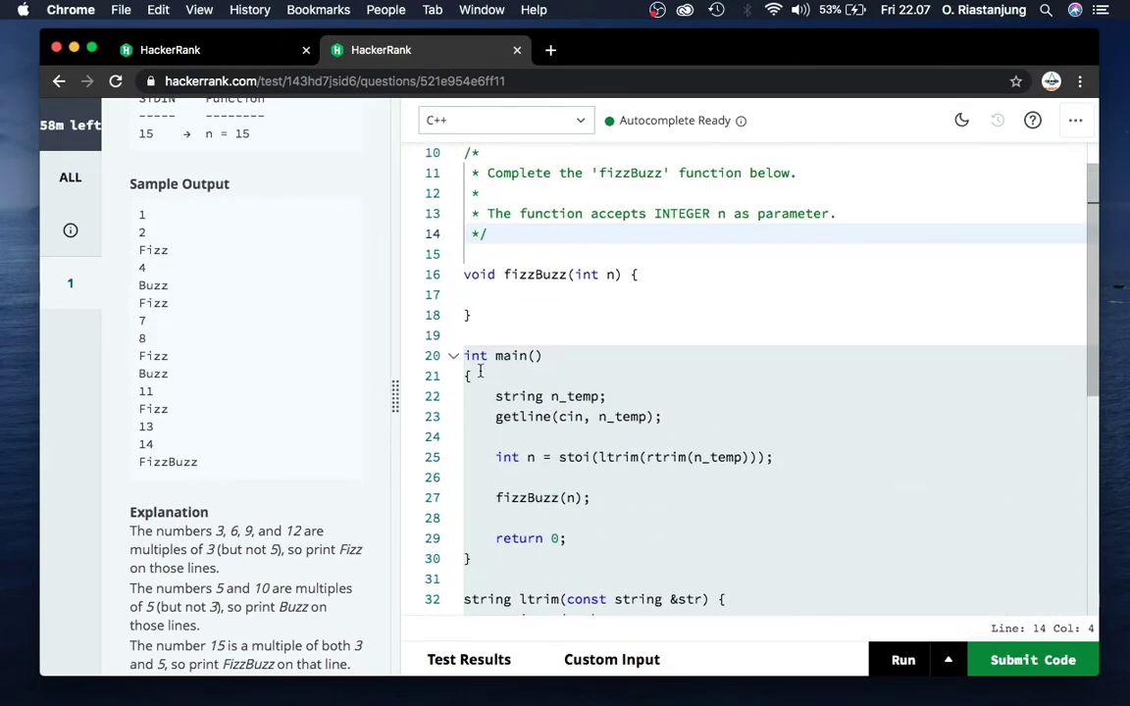
click(454, 356)
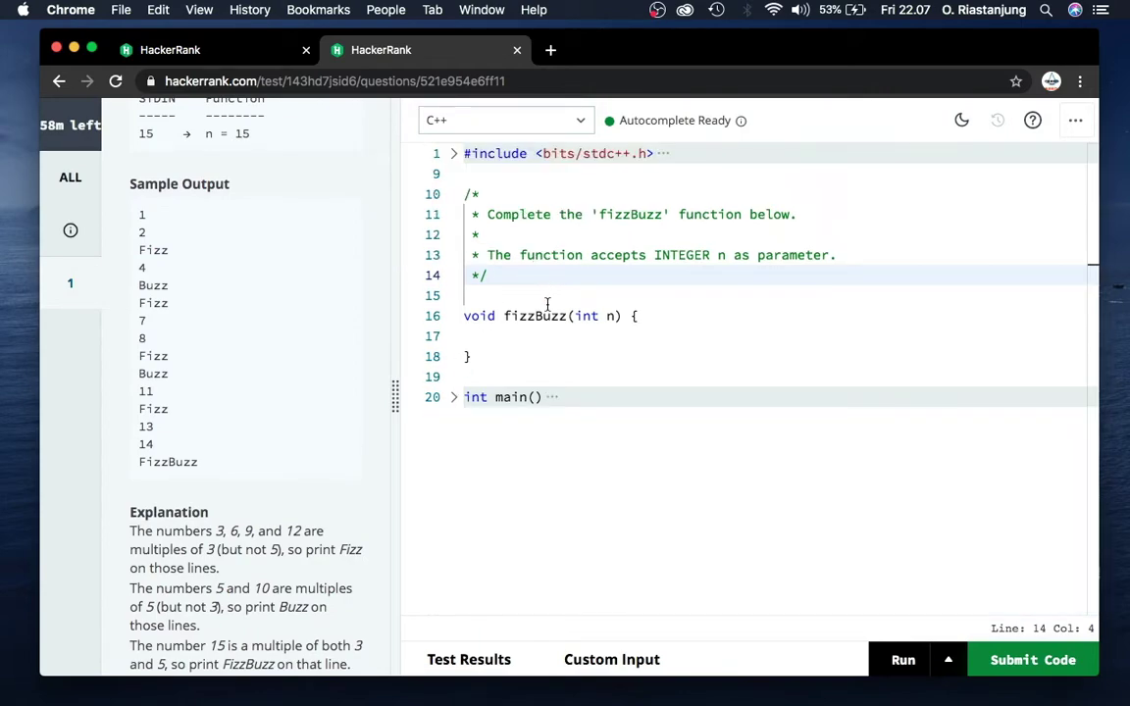
Indent the empty line 17 inside the fizzBuzz function body
click(550, 316)
click(560, 337)
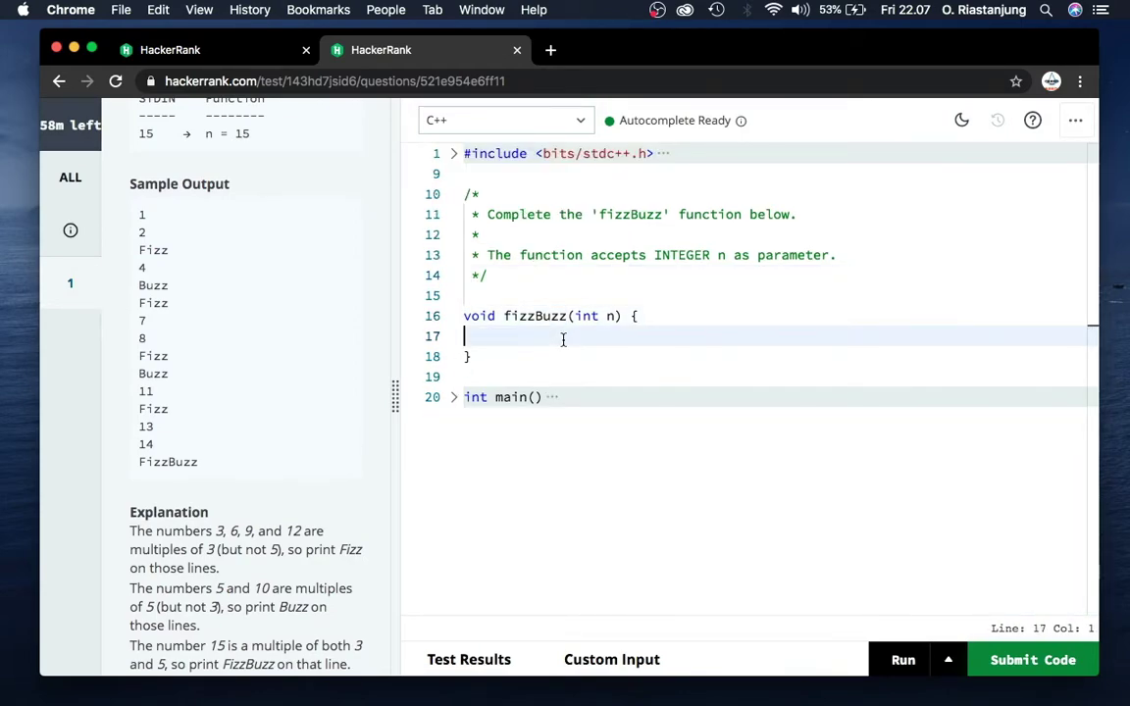
scroll(236, 429, down, 1)
scroll(236, 429, up, 5)
scroll(236, 428, up, 1)
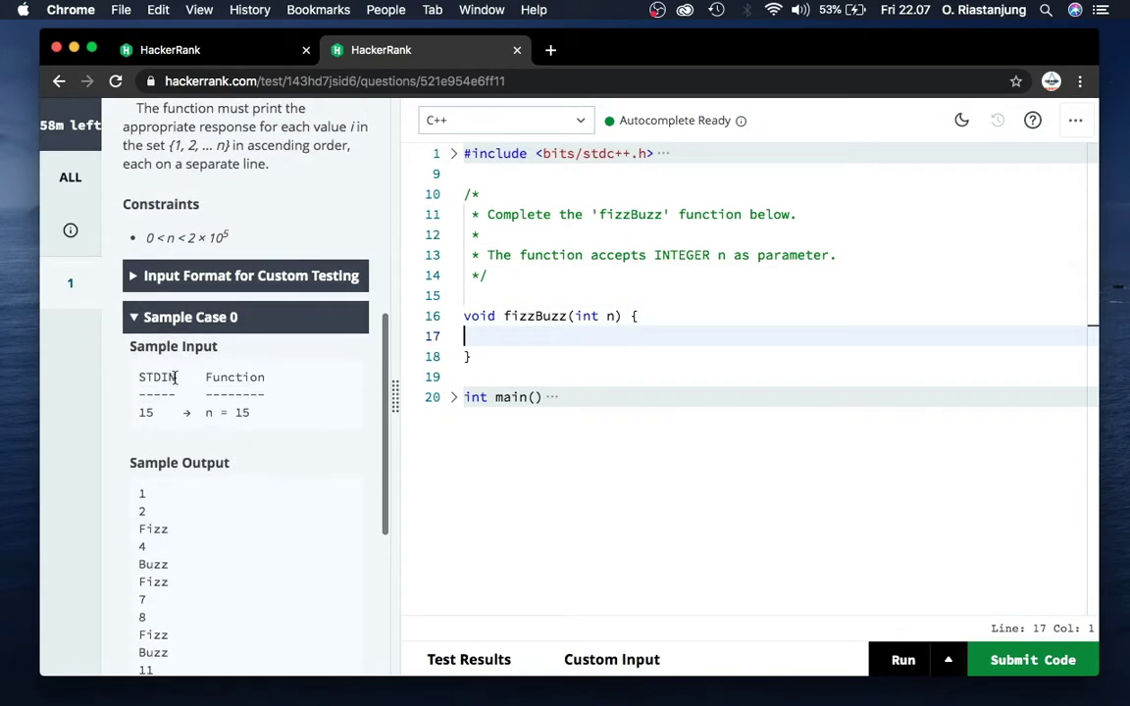
drag(183, 377, 139, 378)
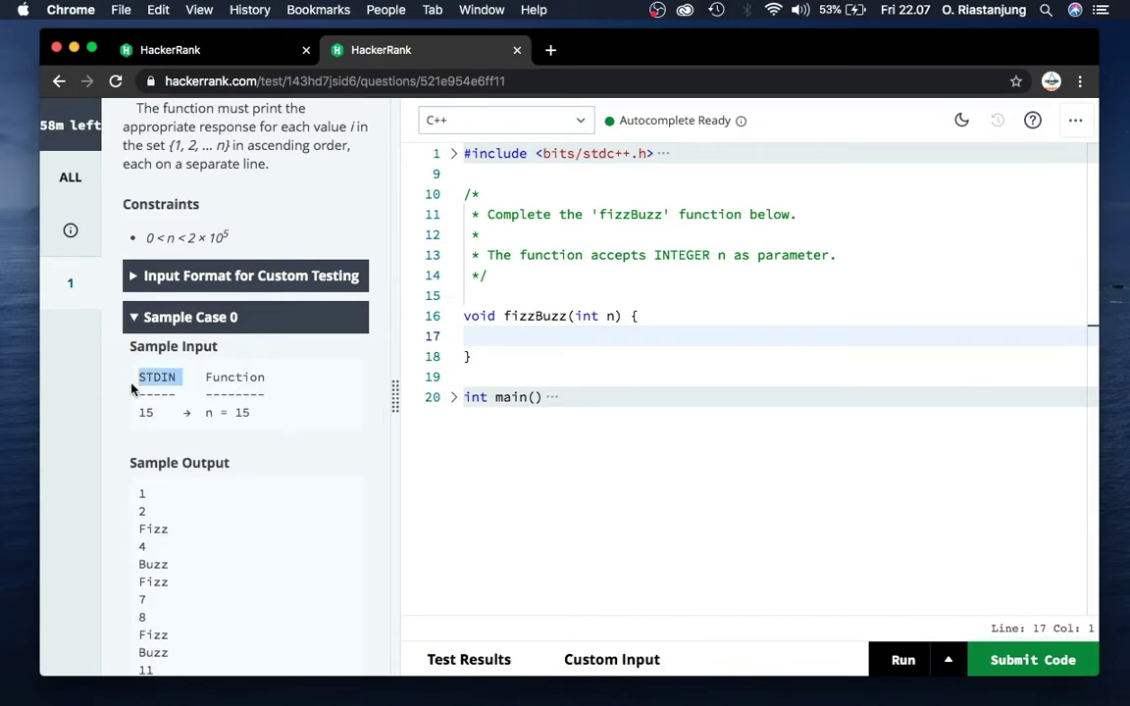
click(304, 397)
key(Tab)
Keep C++ as the editor language and return to indented line 17
click(584, 125)
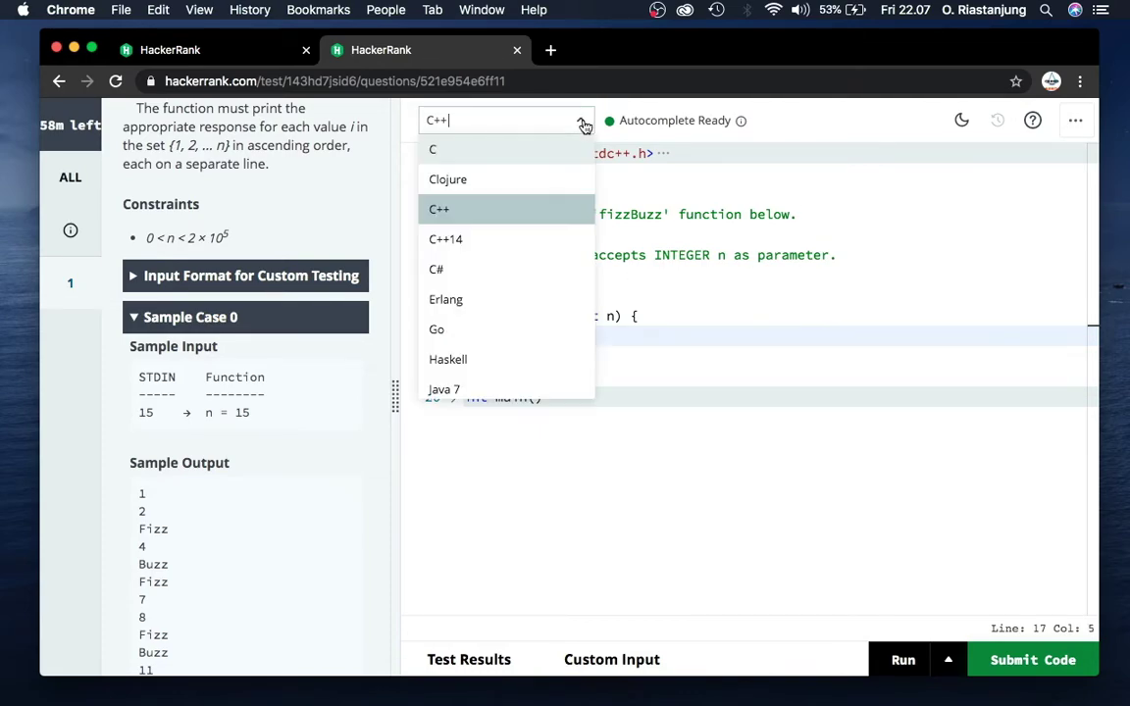
click(512, 212)
click(551, 347)
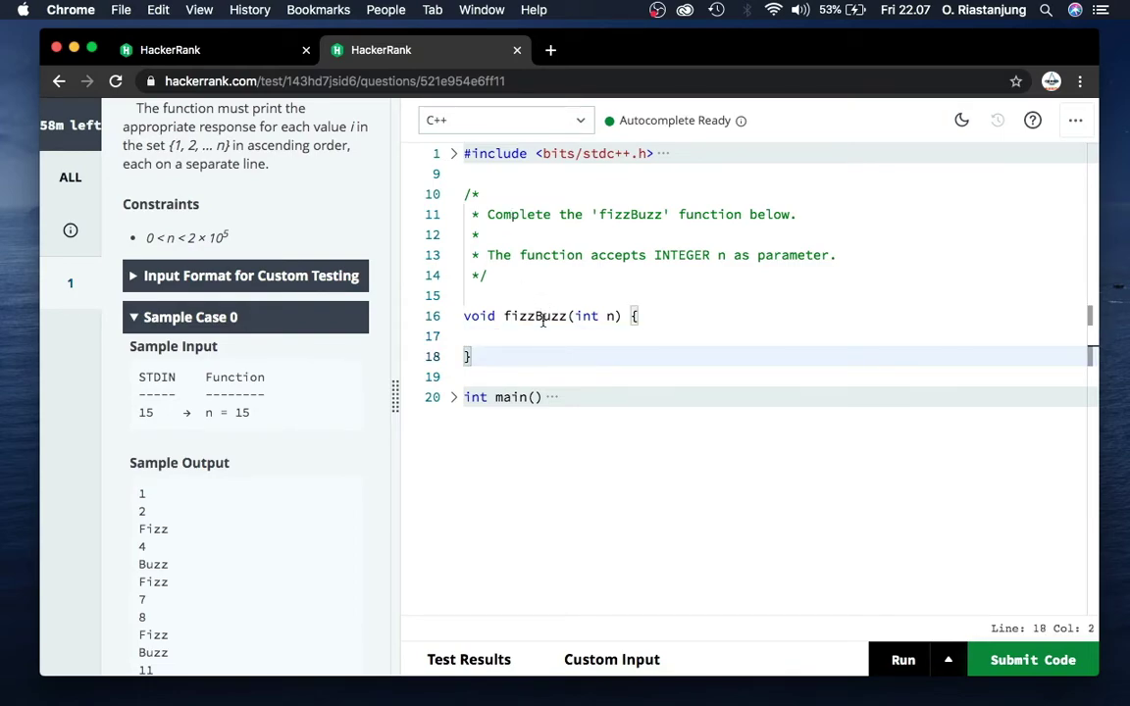
click(543, 334)
Write an input statement on line 17, trying the variable name banyak_bilangan
text(cin)
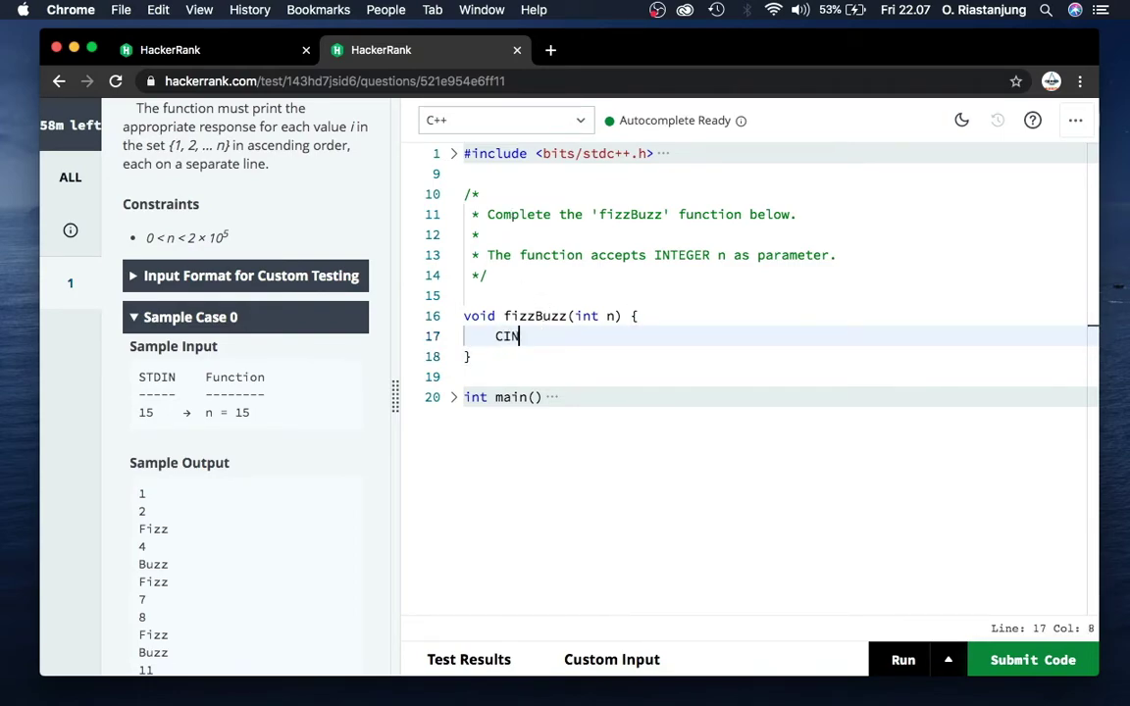
key(BackSpace)
key(BackSpace)
key(BackSpace)
text(cin >>)
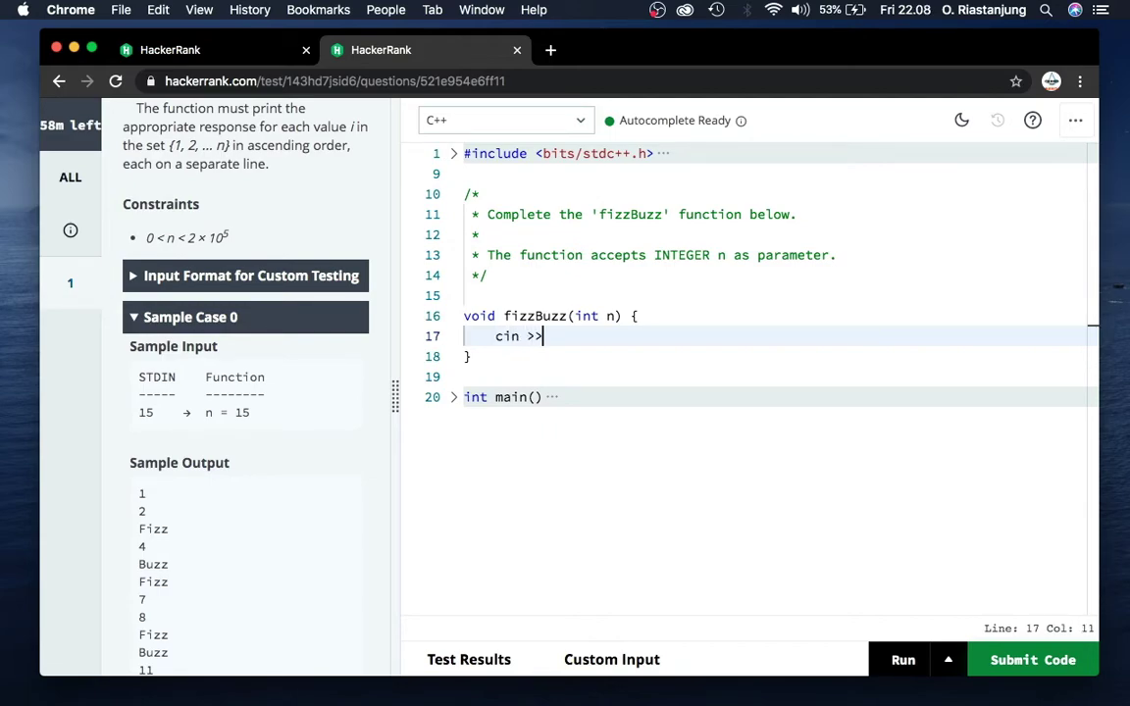
text( n)
mouse_move(619, 316)
mouse_down()
mouse_move(576, 315)
mouse_move(607, 316)
mouse_up()
click(568, 339)
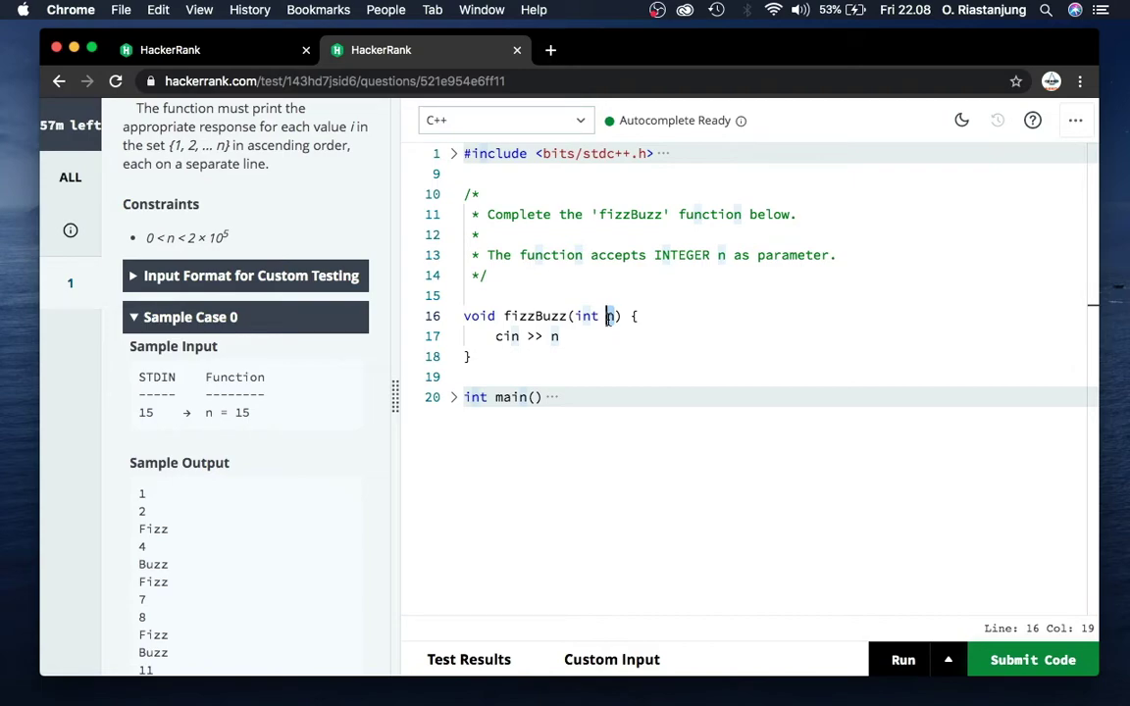
text(banyak_)
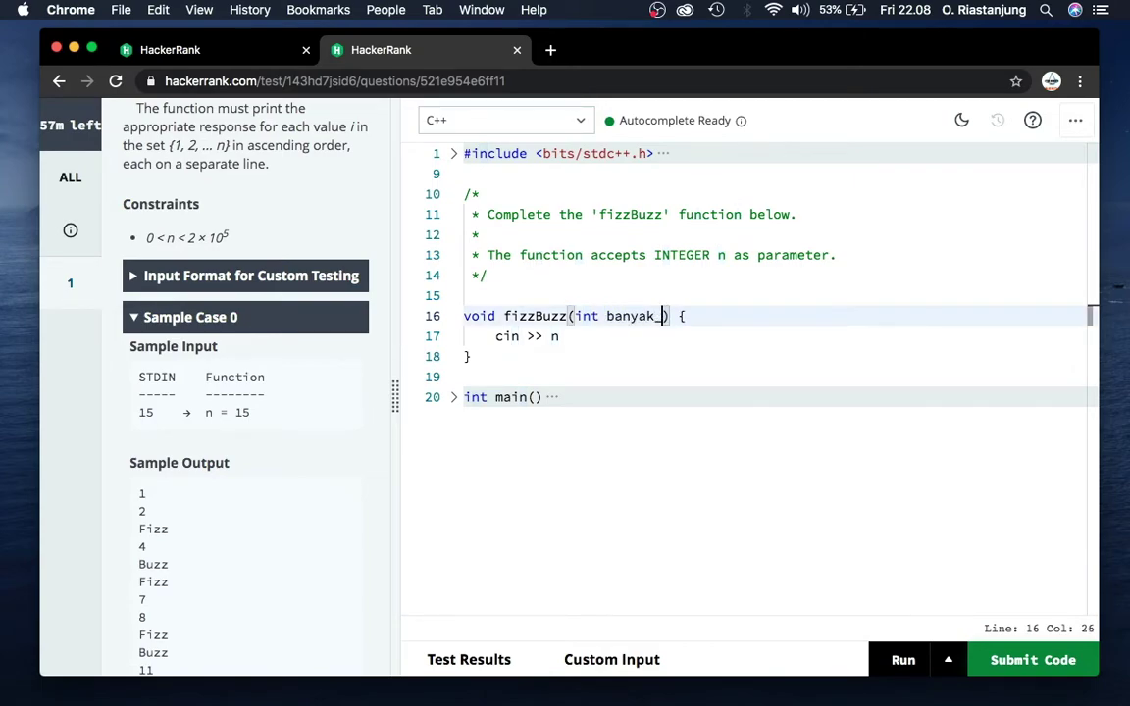
text(bilangan)
click(571, 339)
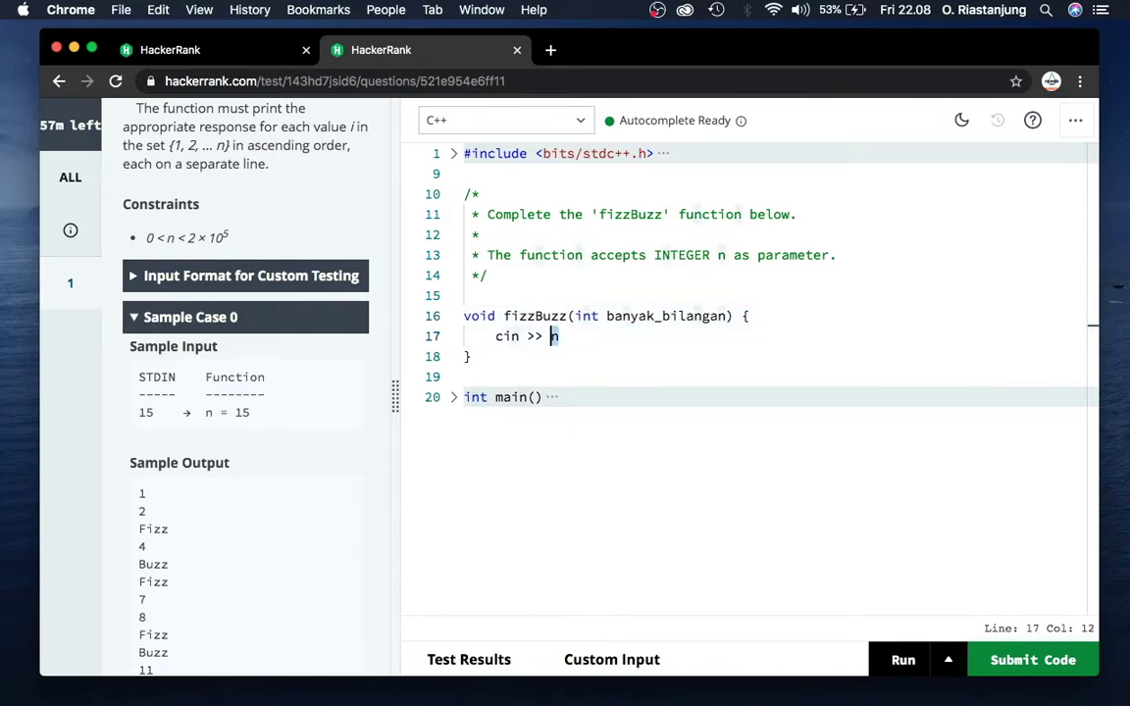
key(BackSpace)
text(banyka)
key(BackSpace)
key(BackSpace)
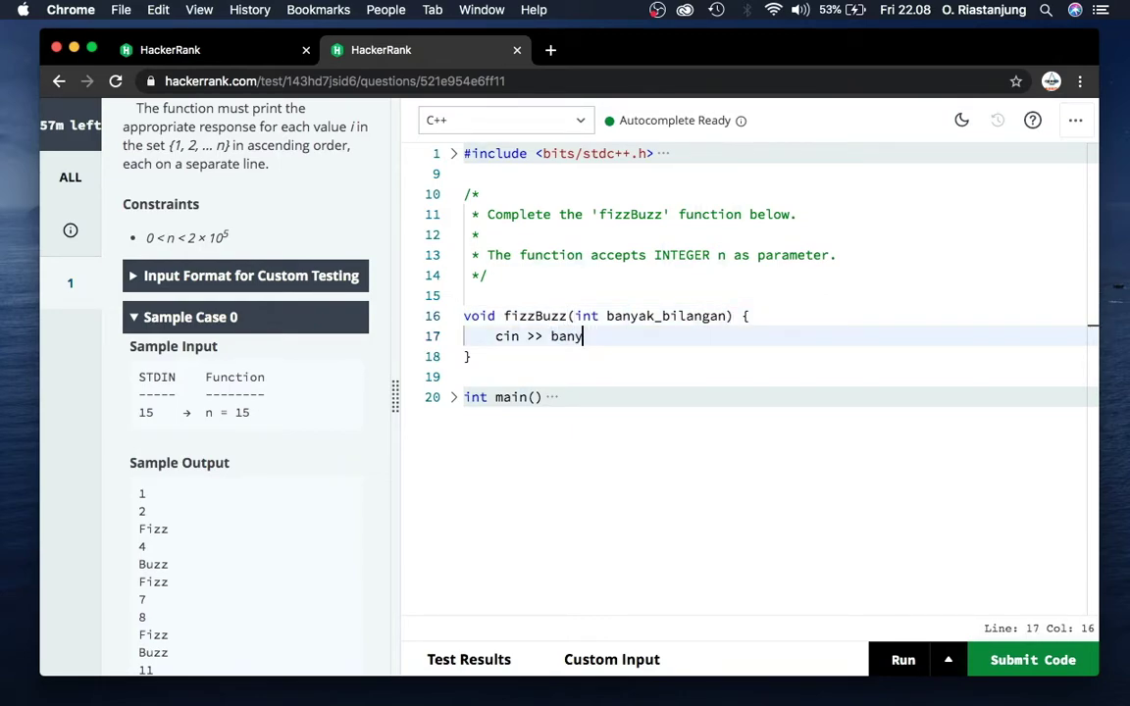
text(ak_b)
text(ilangan)
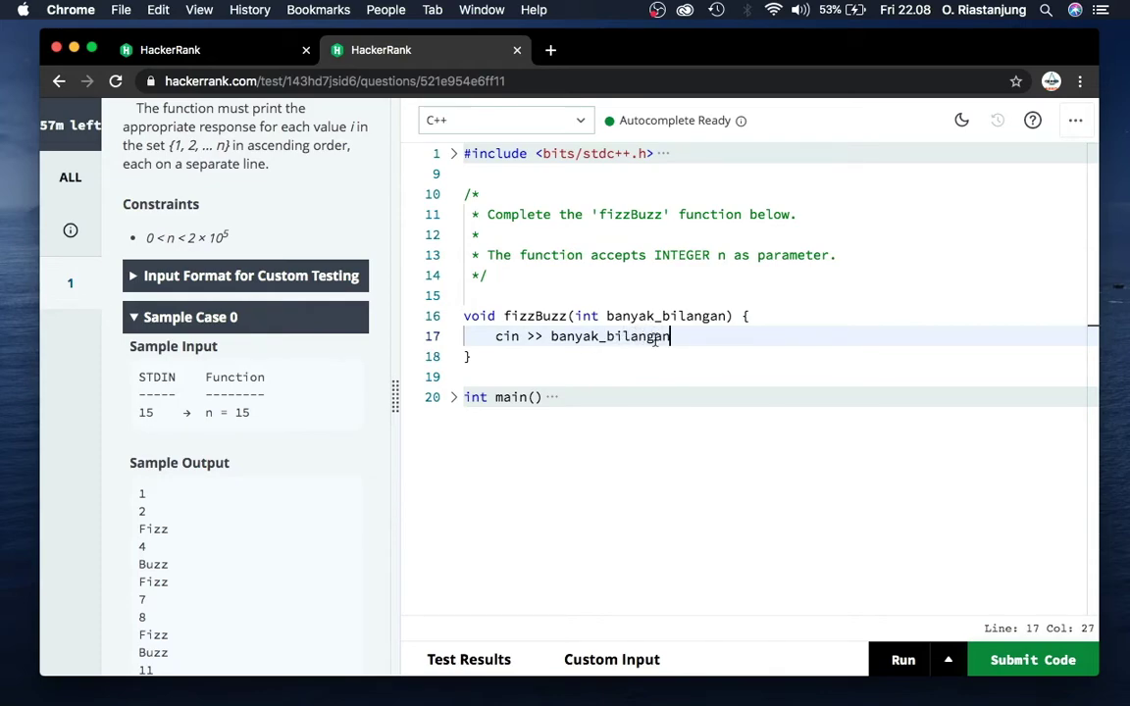
text(;)
key(Return)
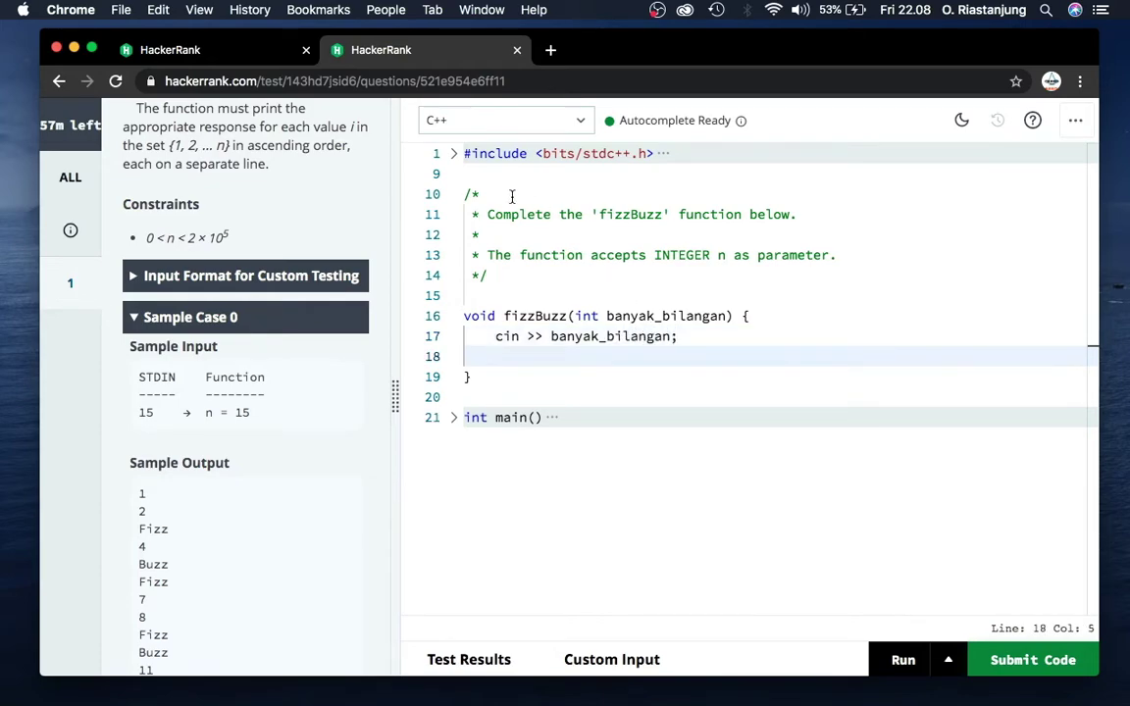
Revert line 17 to read into n and indent the empty line 18
scroll(275, 257, up, 4)
scroll(269, 324, down, 6)
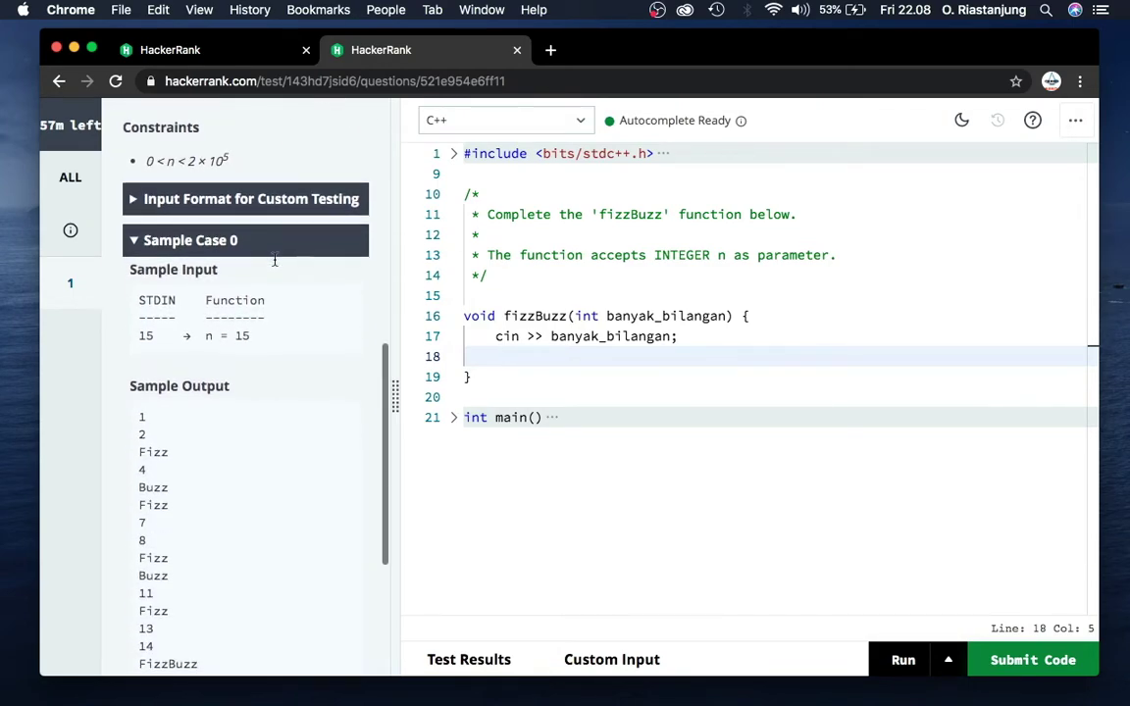
scroll(265, 383, down, 3)
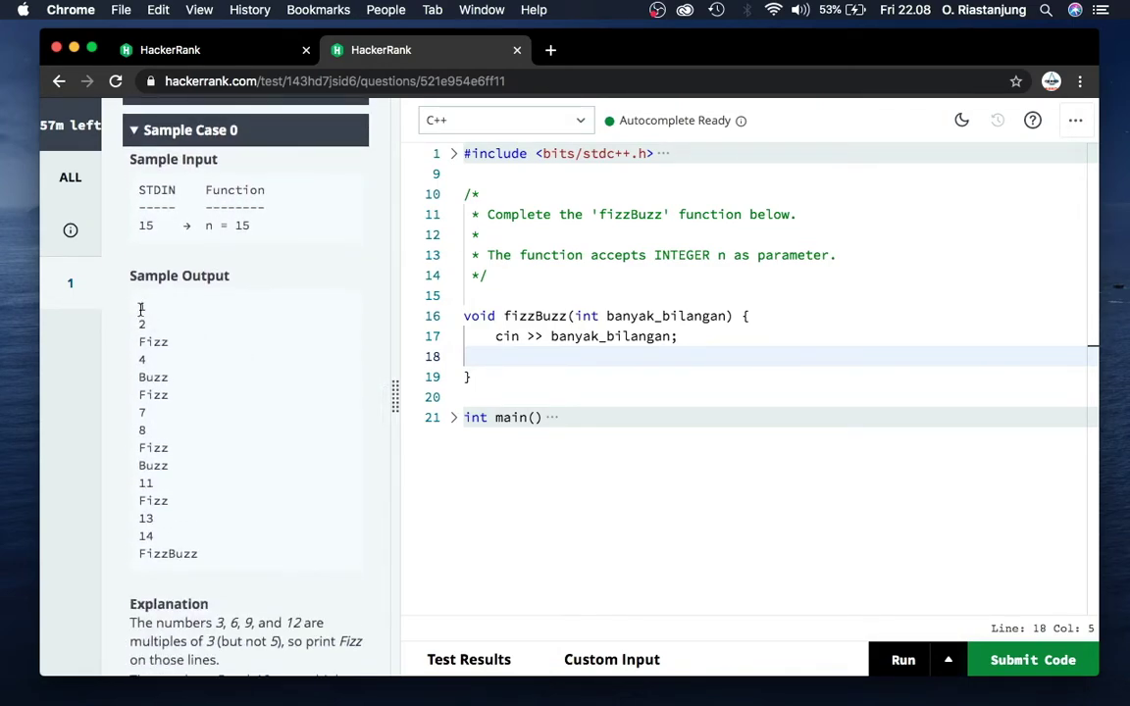
drag(133, 294, 236, 561)
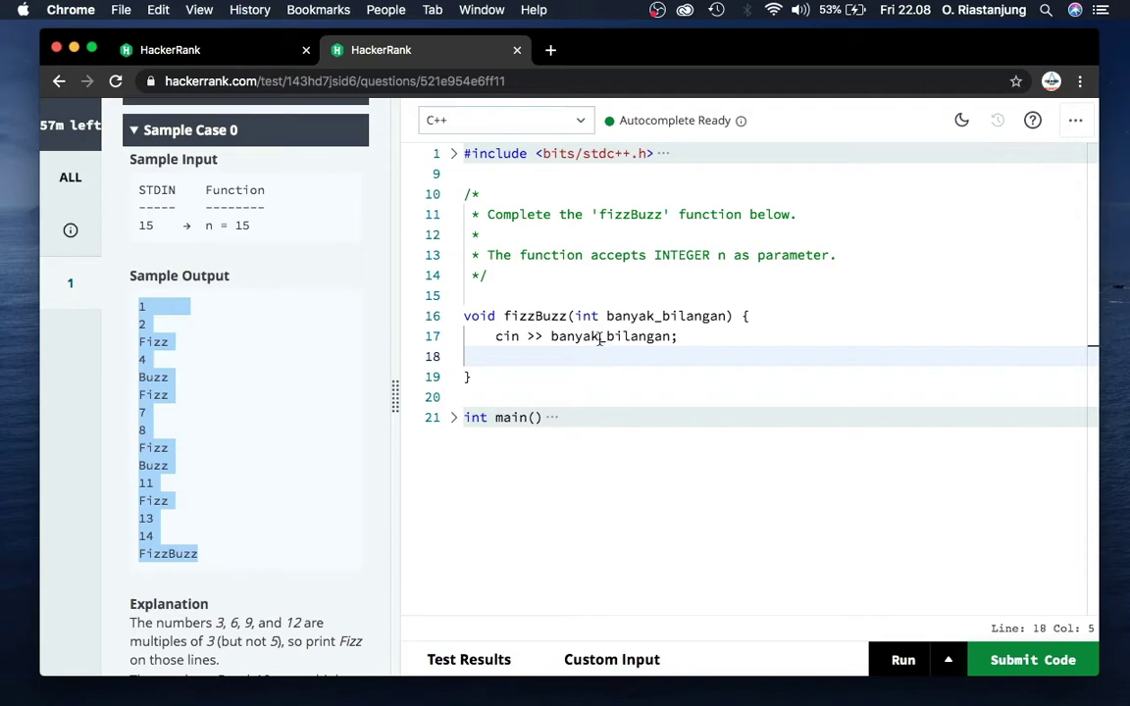
click(594, 375)
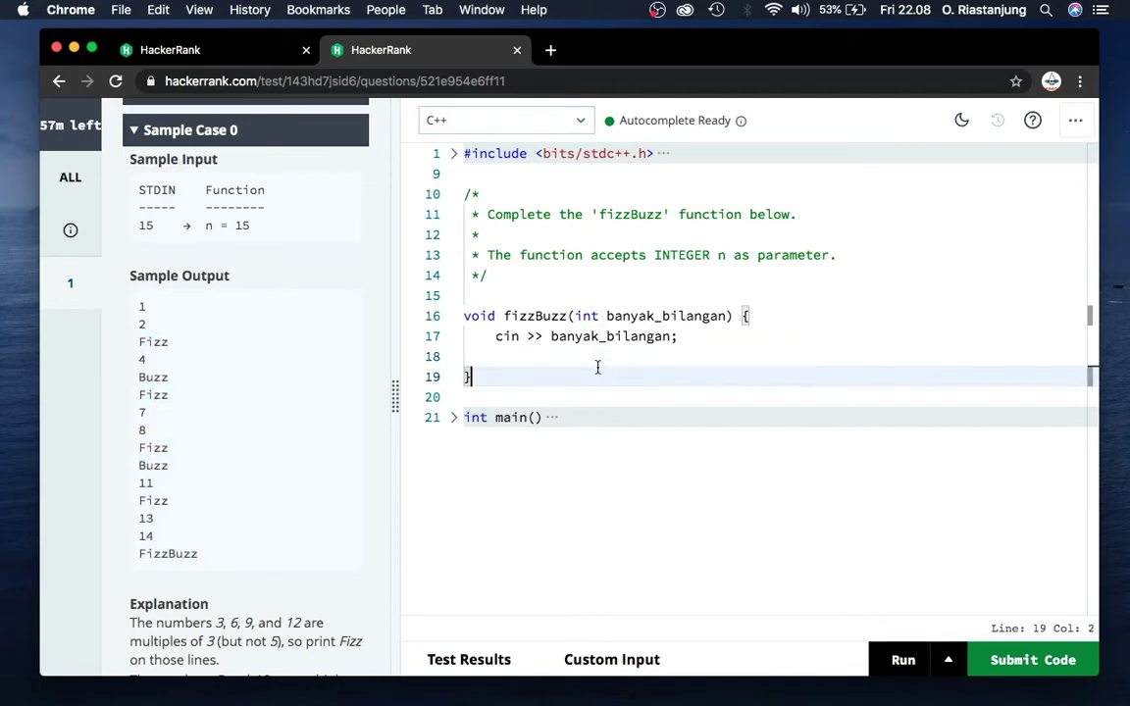
click(674, 336)
mouse_move(674, 337)
mouse_down()
mouse_move(550, 336)
mouse_move(733, 316)
mouse_up()
text(n >> )
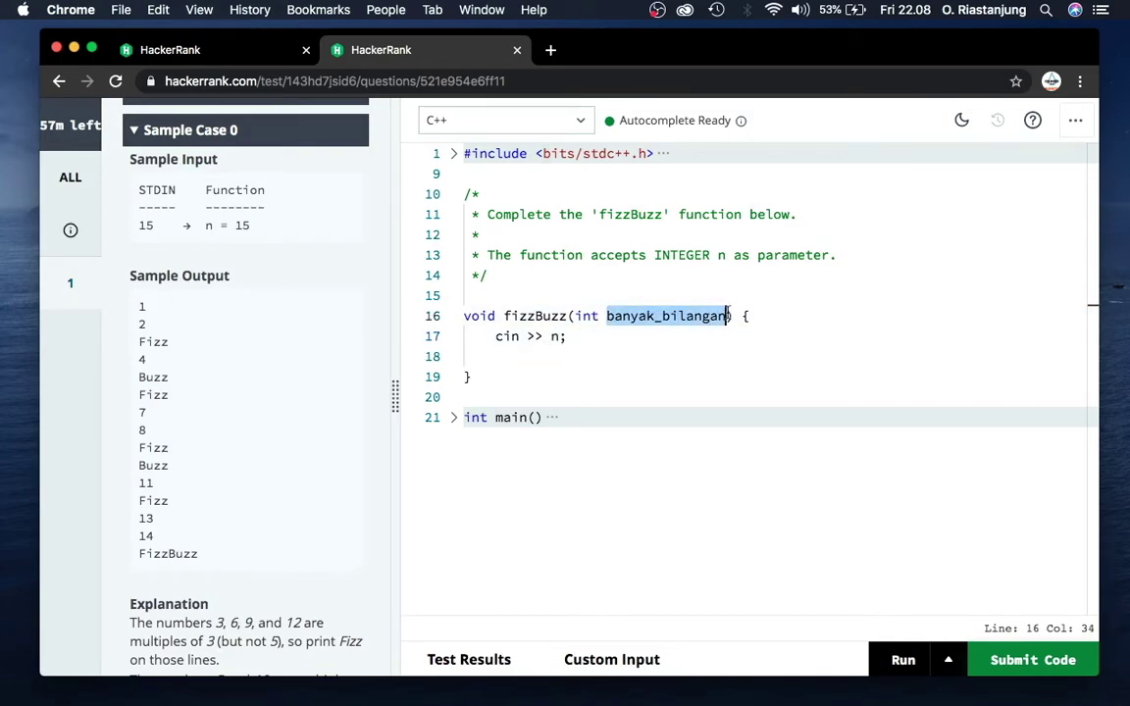
text(n)
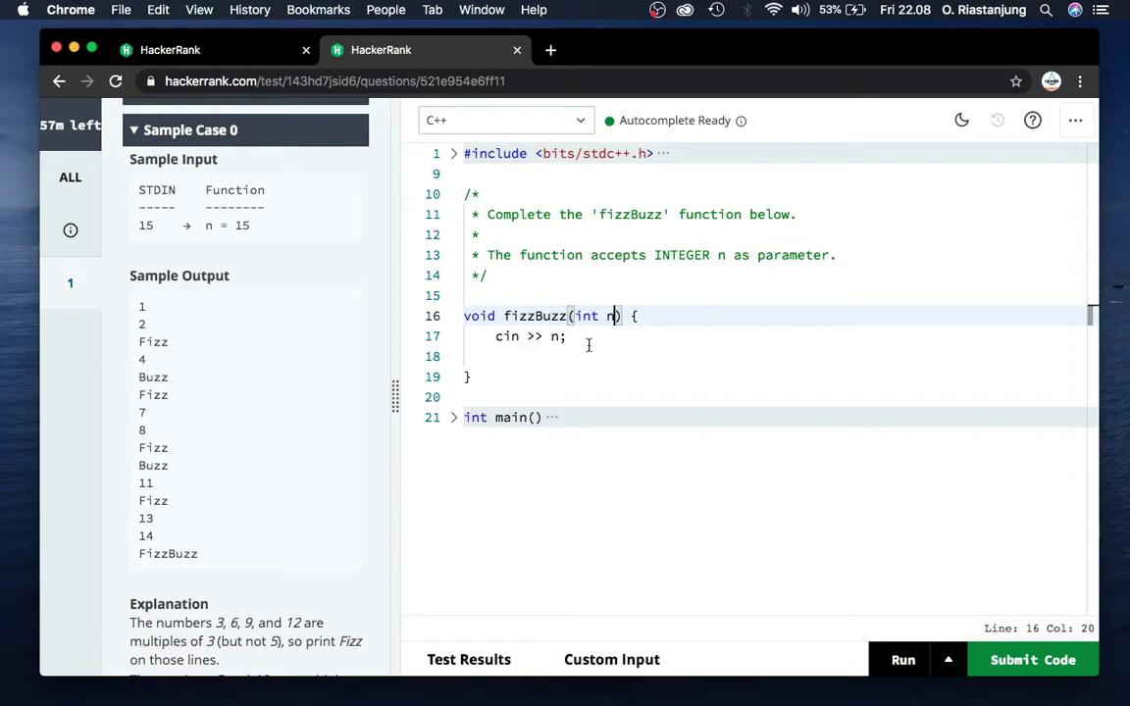
click(584, 345)
key(Down)
key(Tab)
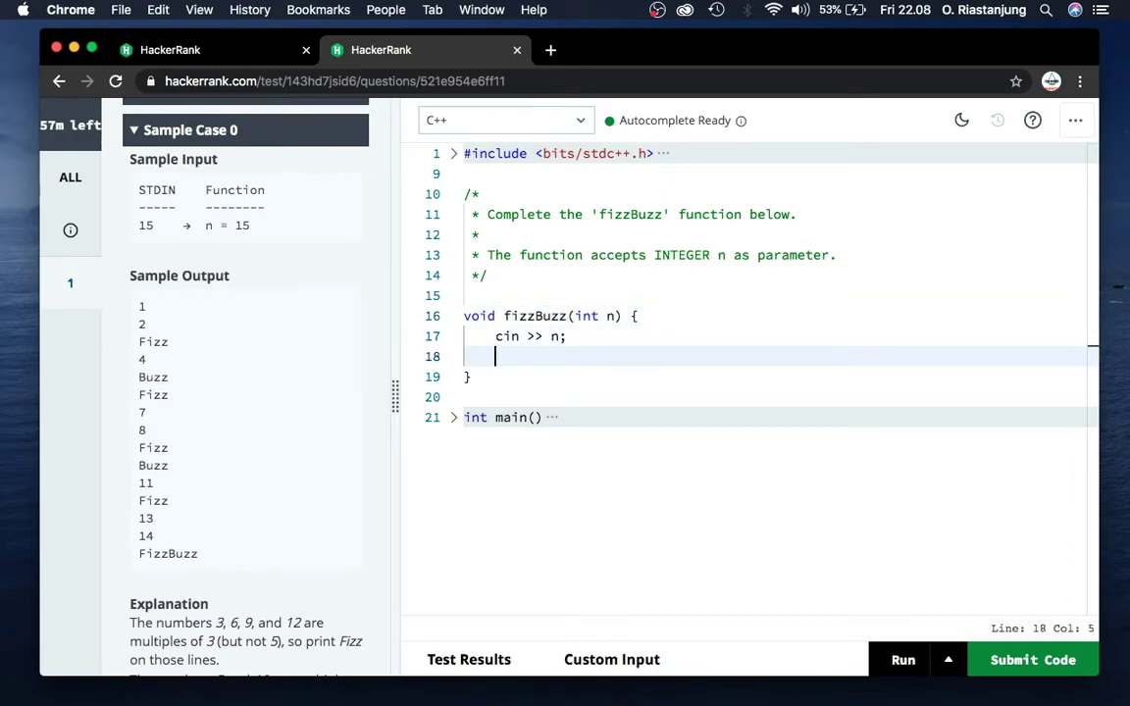
Type for (int i = 1 ; i <= n ; i++){ on line 18 and open its body
scroll(223, 297, up, 15)
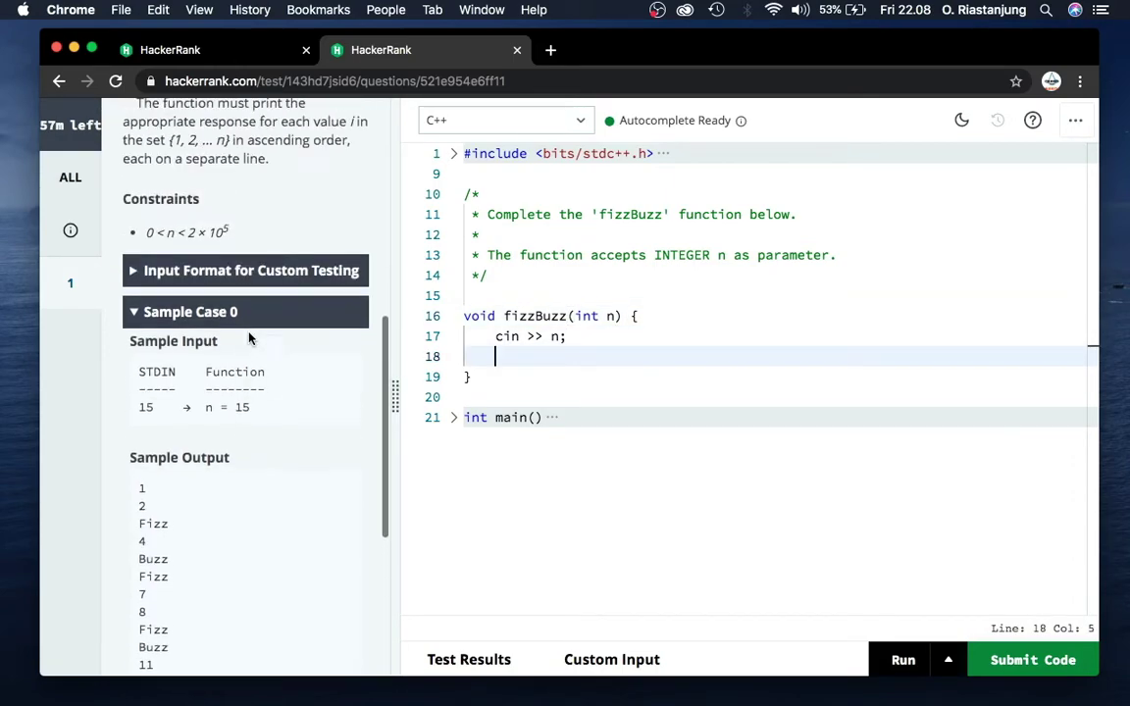
scroll(249, 332, up, 2)
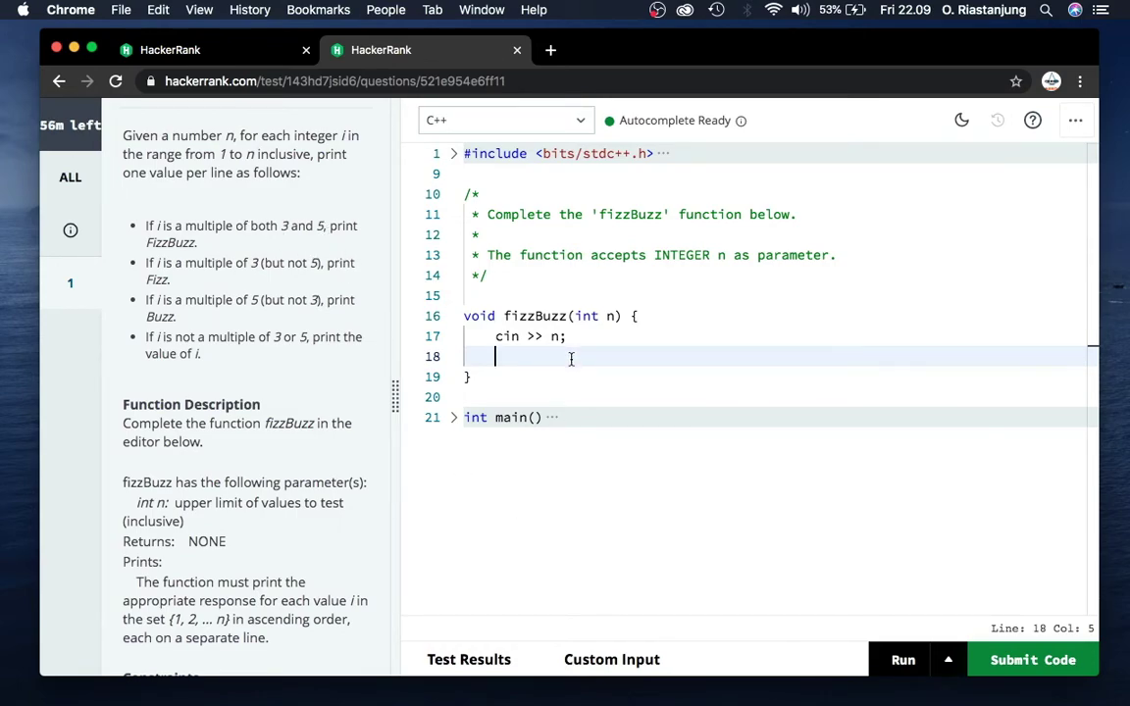
text(for )
text((int i )
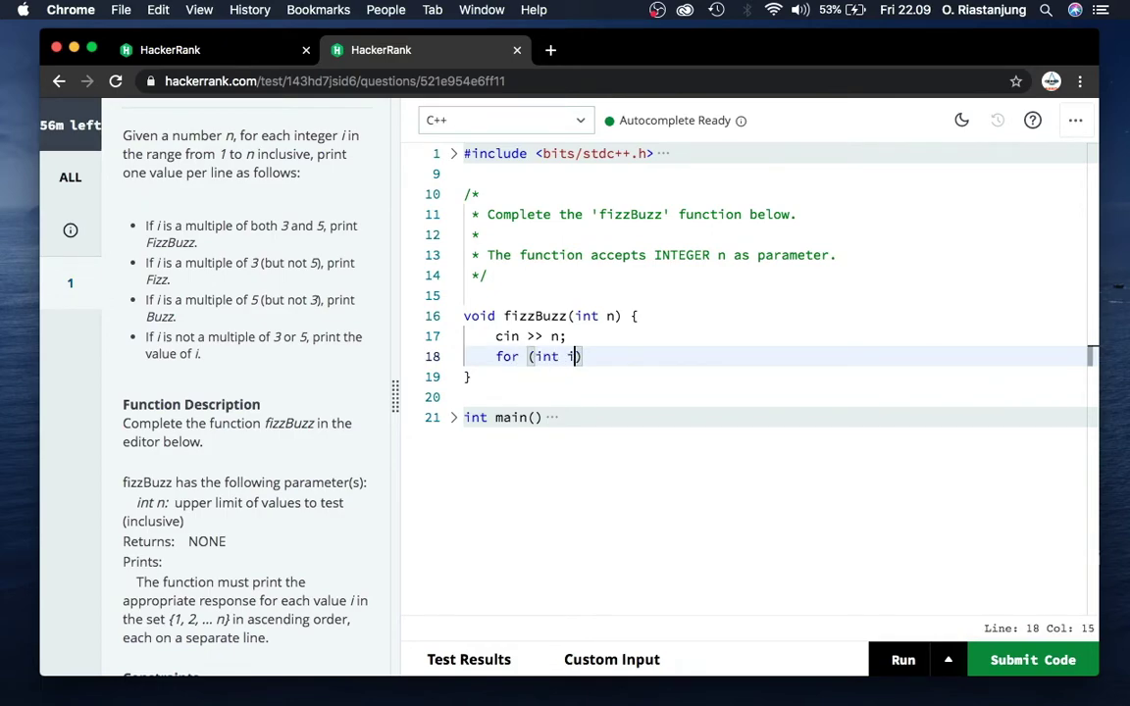
text(= )
text(1)
text( ; )
text(i <= n)
text( ; )
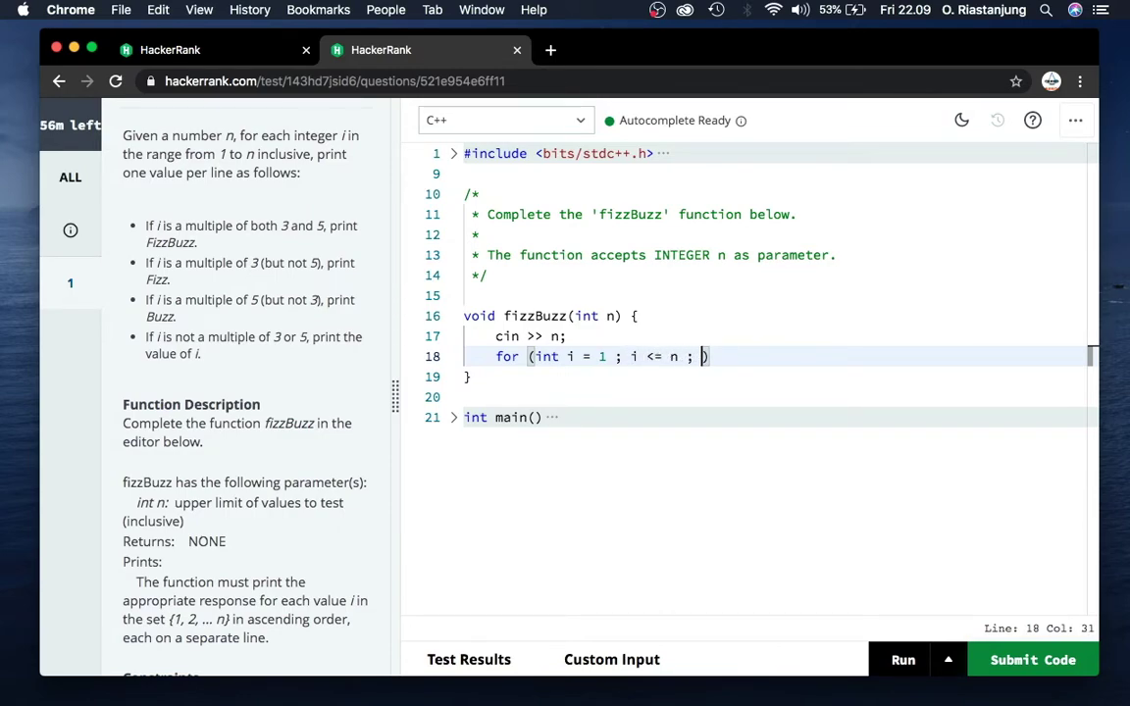
text(i++))
text({)
key(Return)
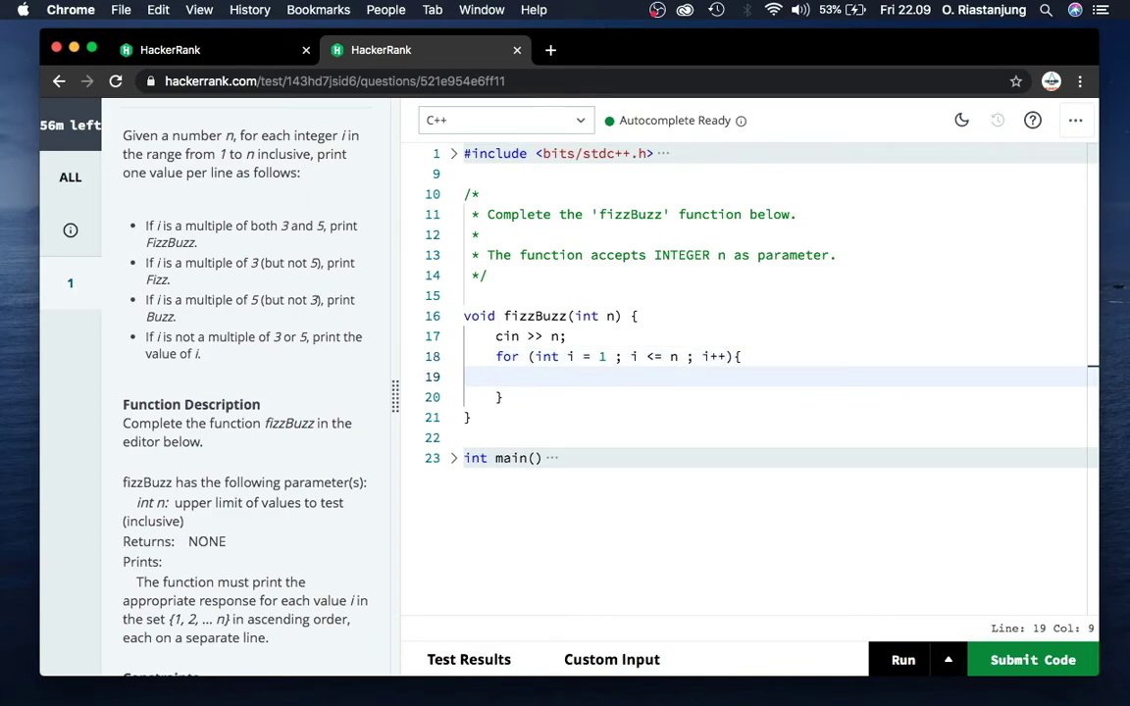
Add if((i%3 == 0)&&(i%5 == 0)) with body cout << "FizzBuzz" << endl;
text(if)
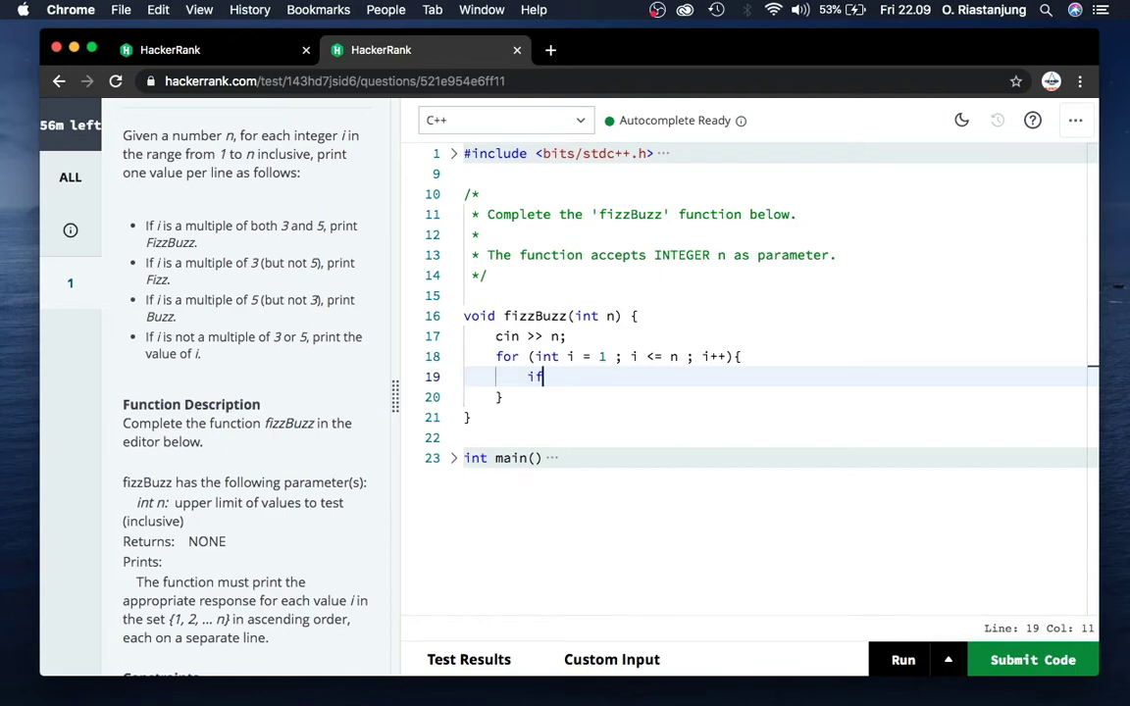
text(()
text(()
text(i%3)
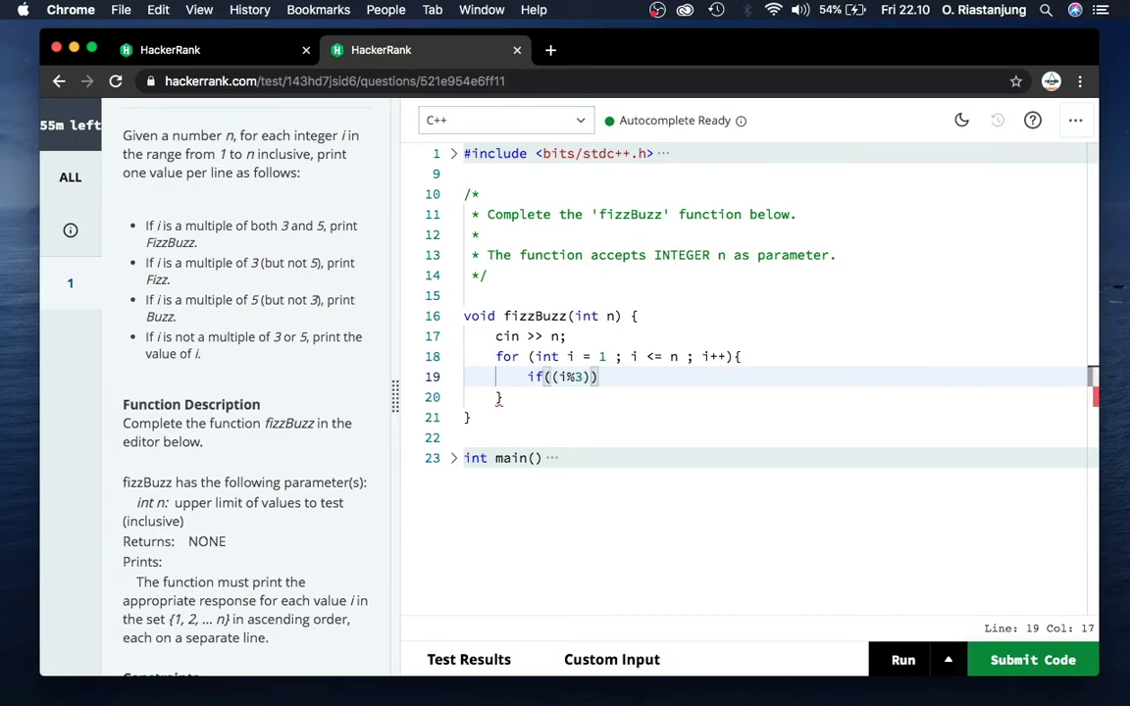
text(== )
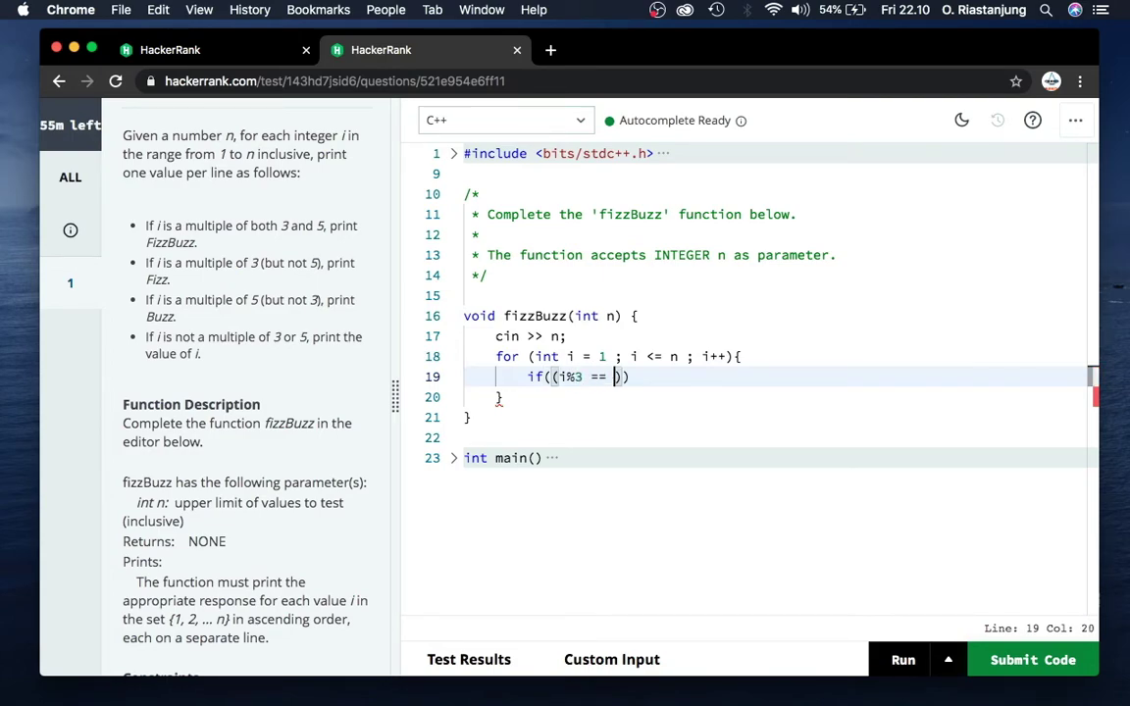
text(0))
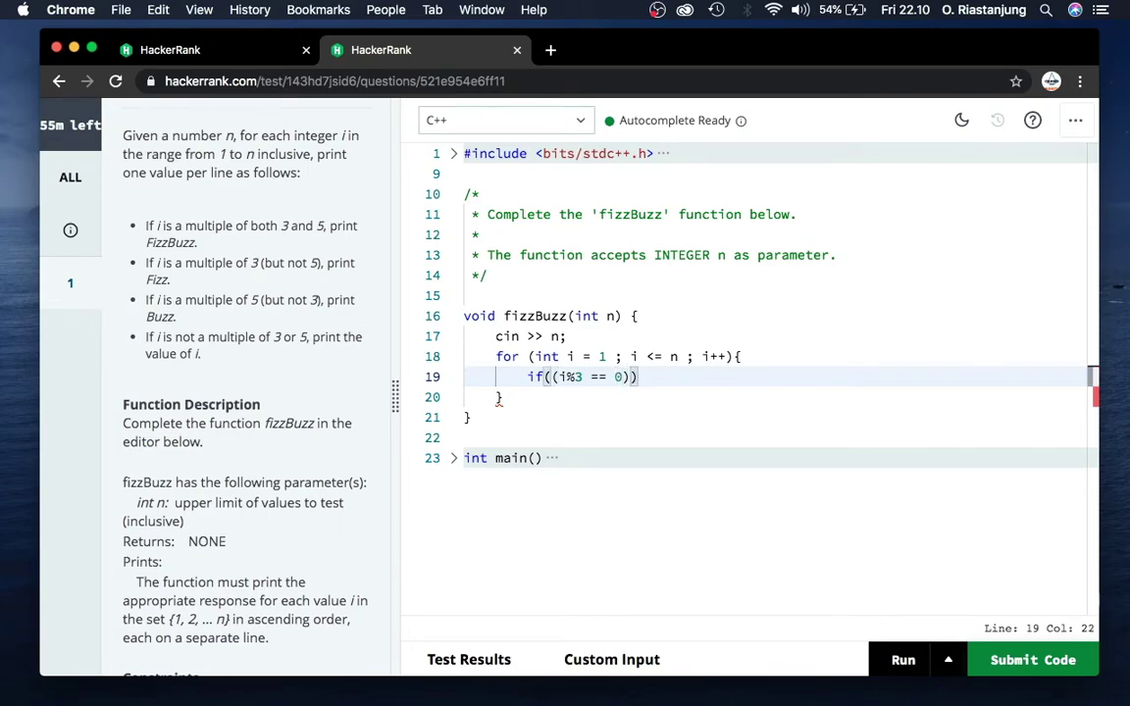
text(&&)
text((i)
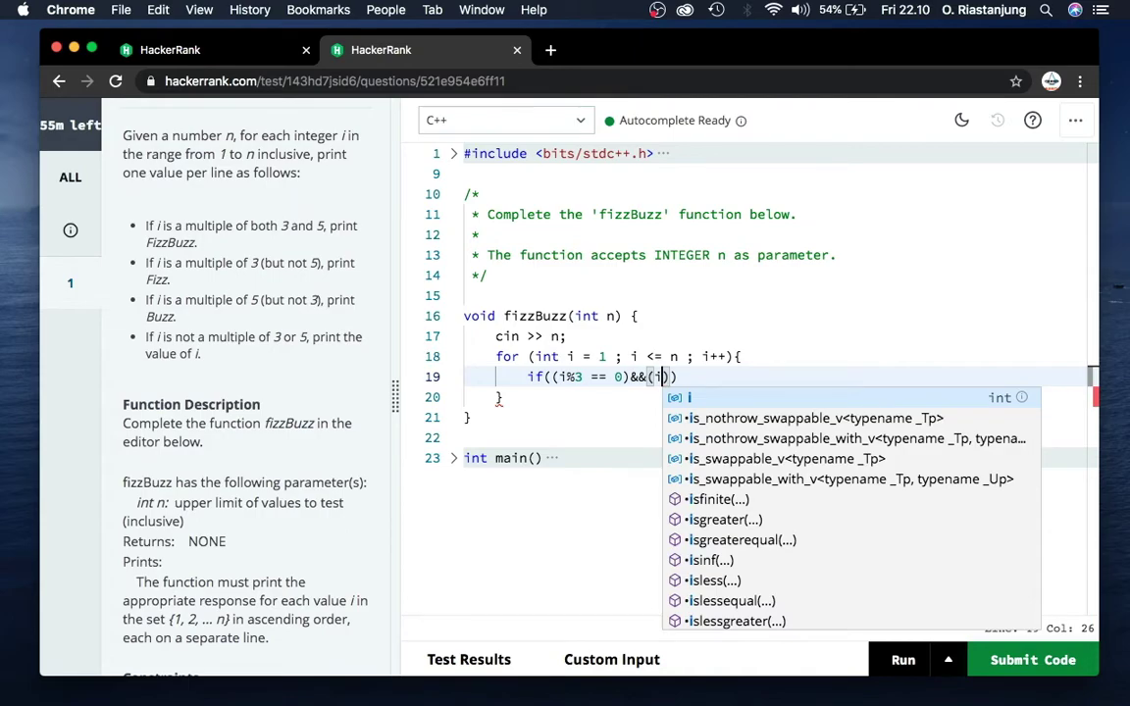
text(%)
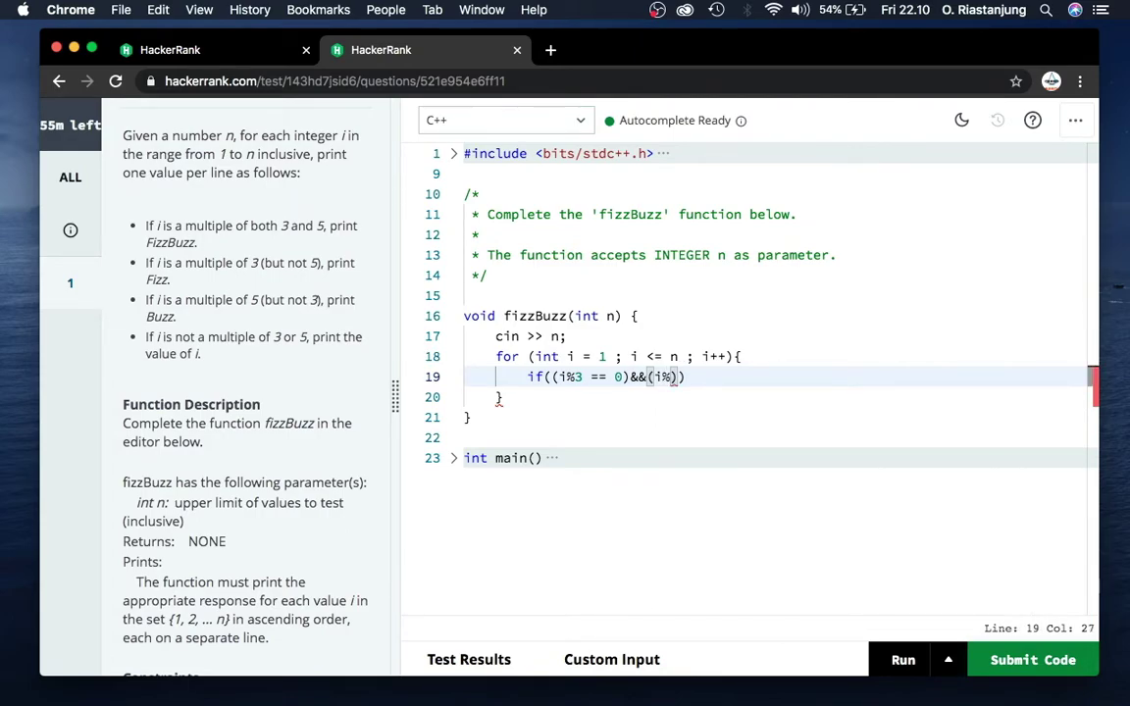
text(5 == 0)
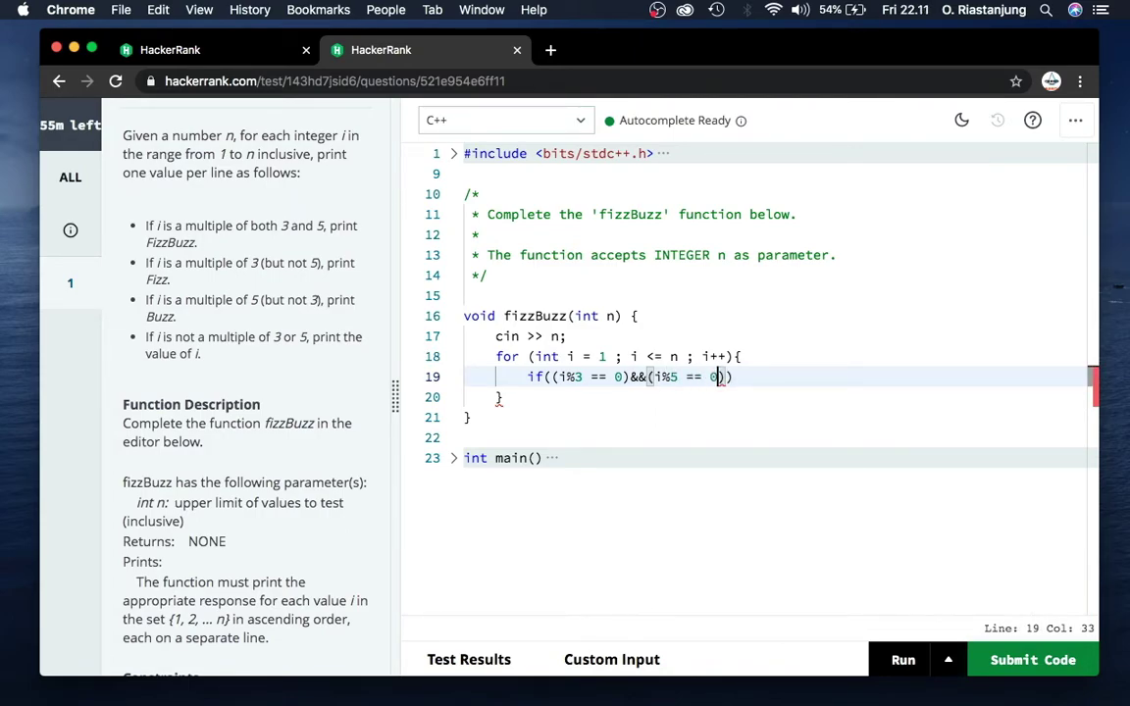
key(Right)
key(Right)
text({)
key(Return)
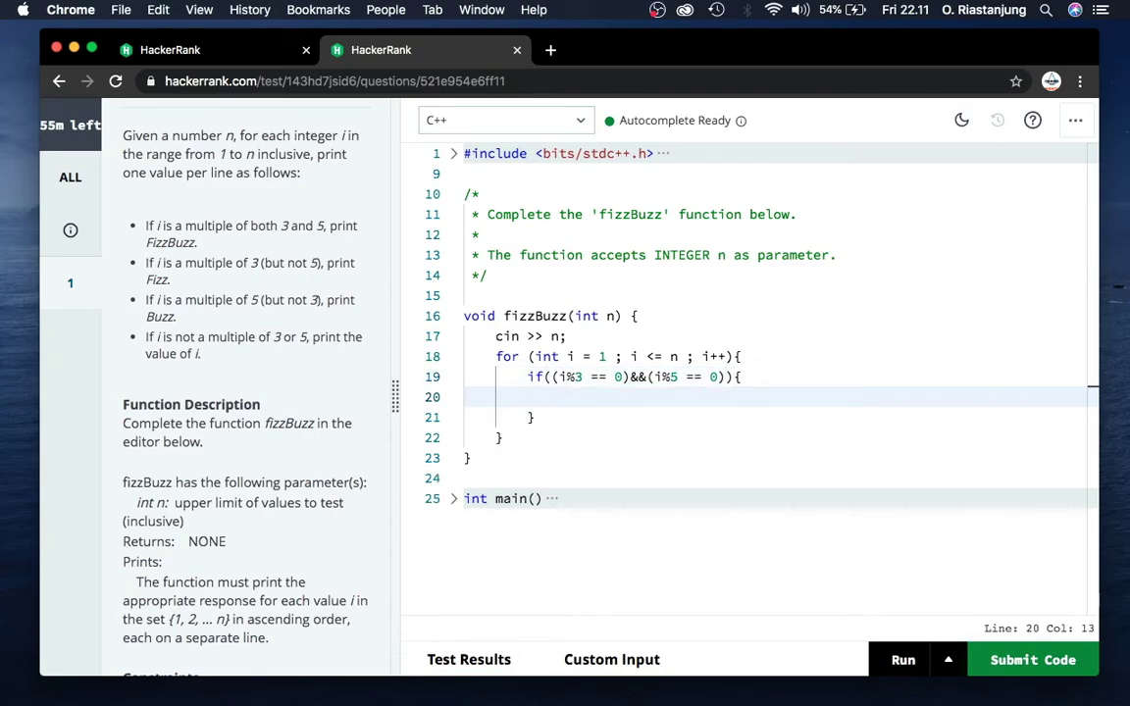
text(cout )
text(<< ")
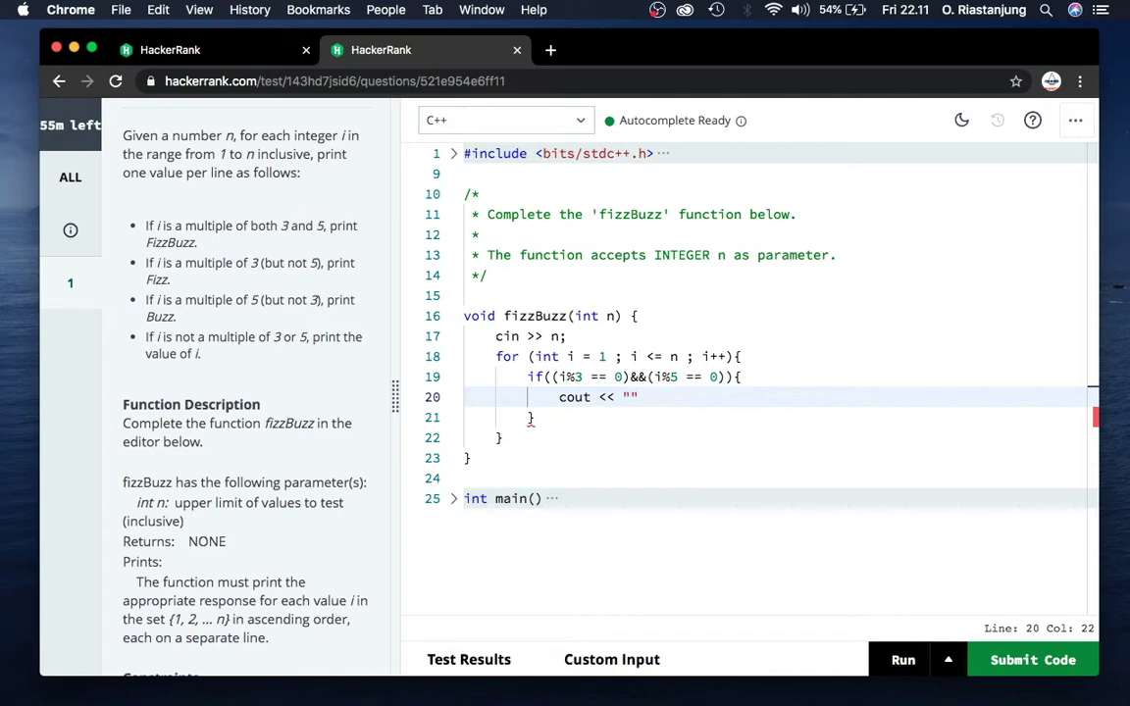
text(FizzBu)
text(zz" )
text(<< neld)
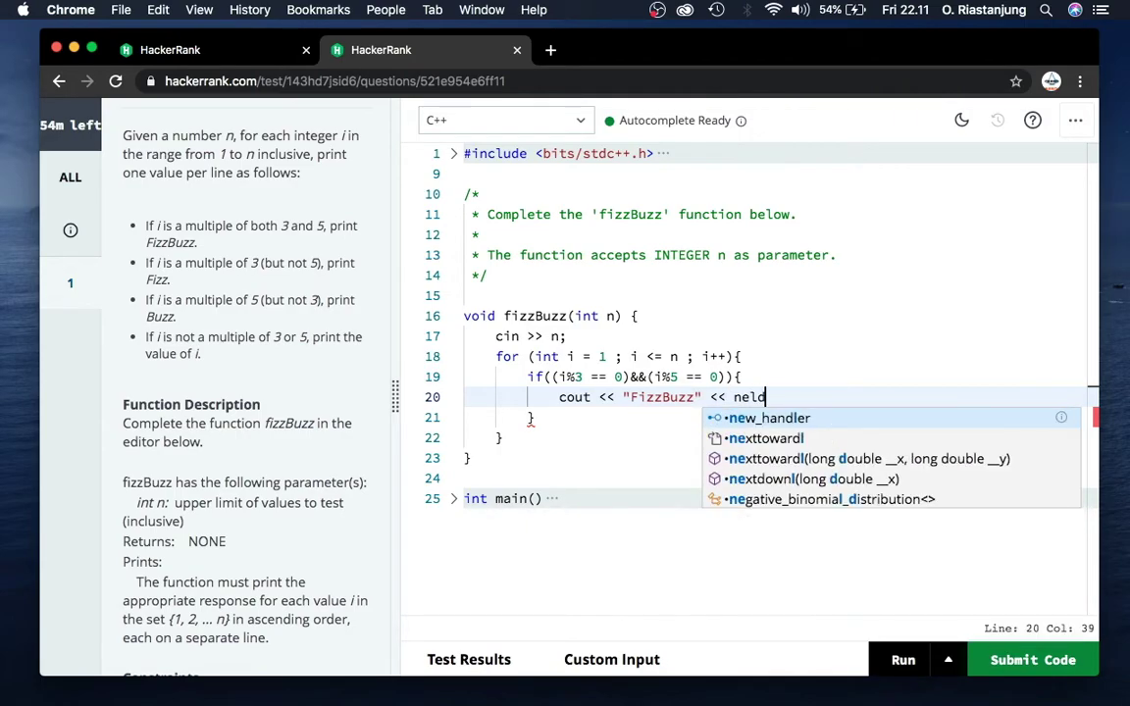
key(BackSpace)
key(BackSpace)
key(BackSpace)
key(BackSpace)
text(e)
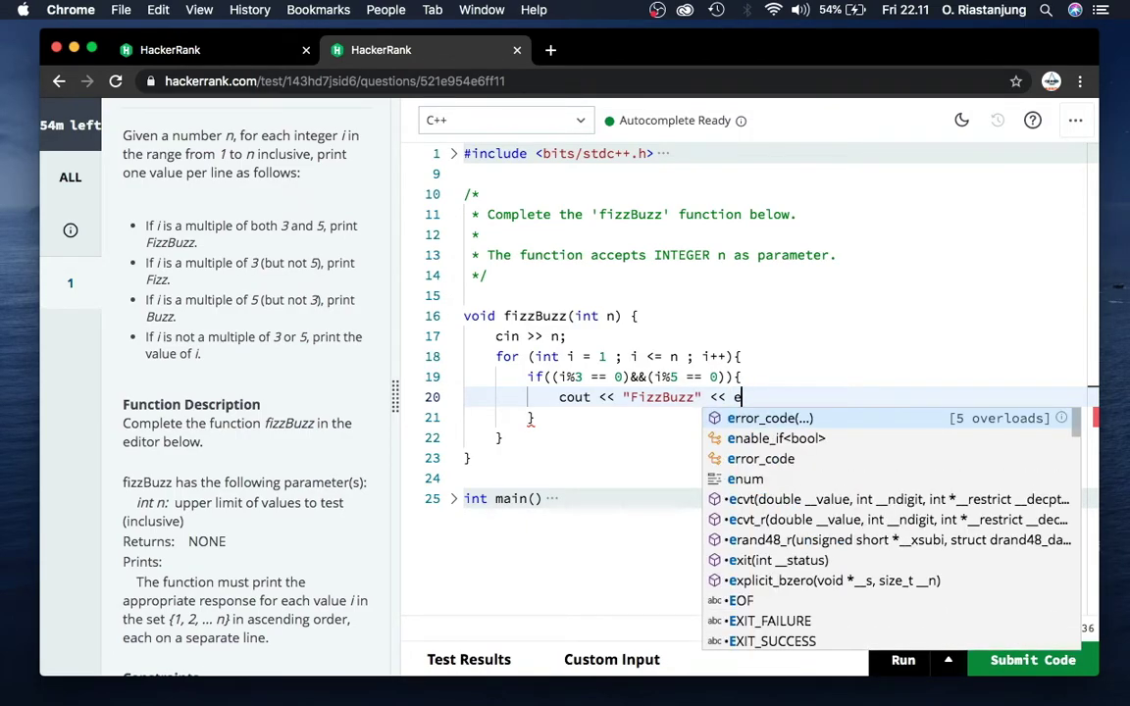
text(ndl;)
scroll(292, 379, down, 4)
scroll(292, 379, down, 5)
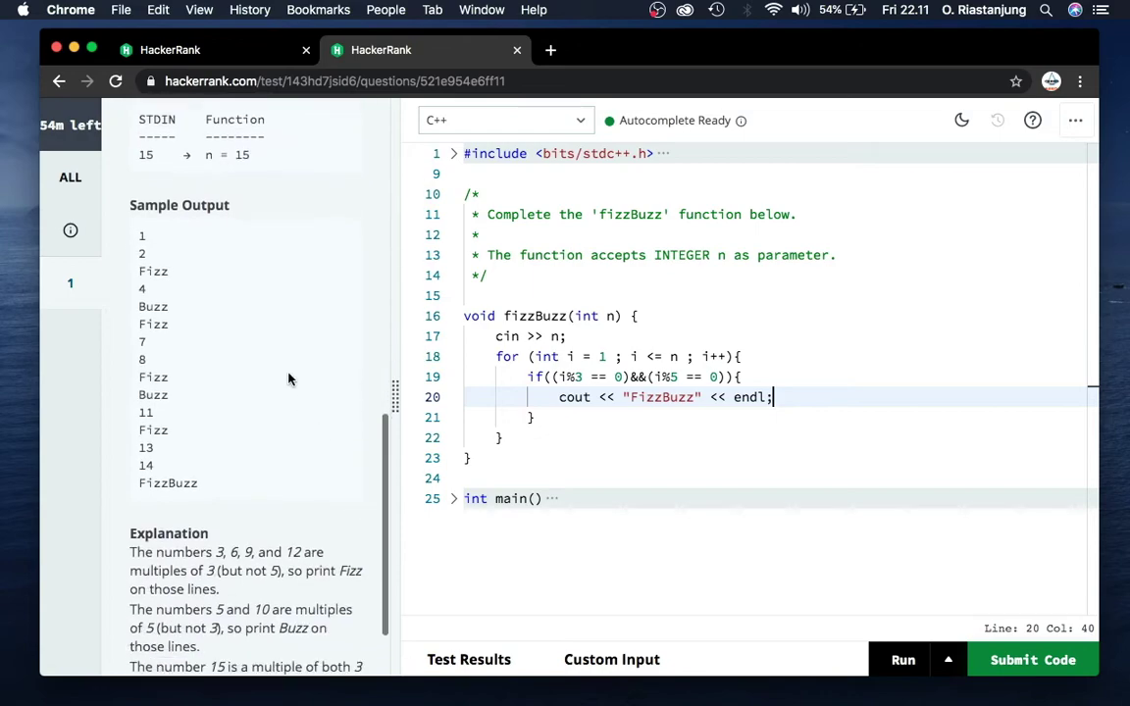
Start an else if after the FizzBuzz block with the condition (i%3 == 0)
click(747, 420)
text(else )
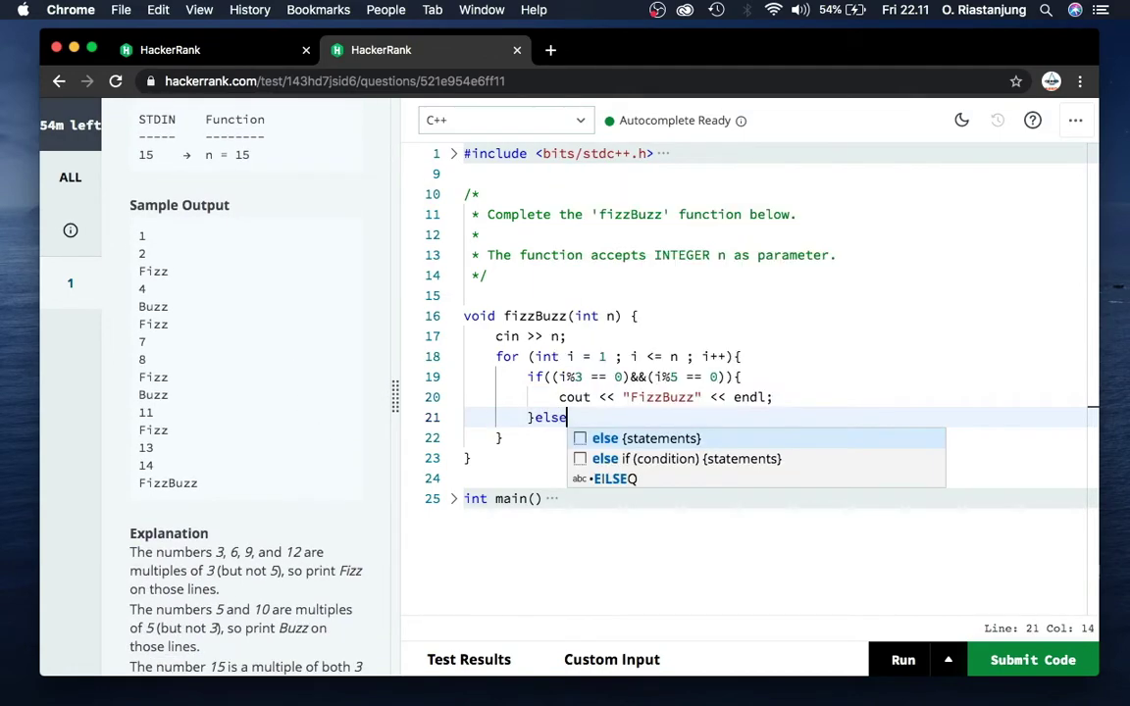
text(if()
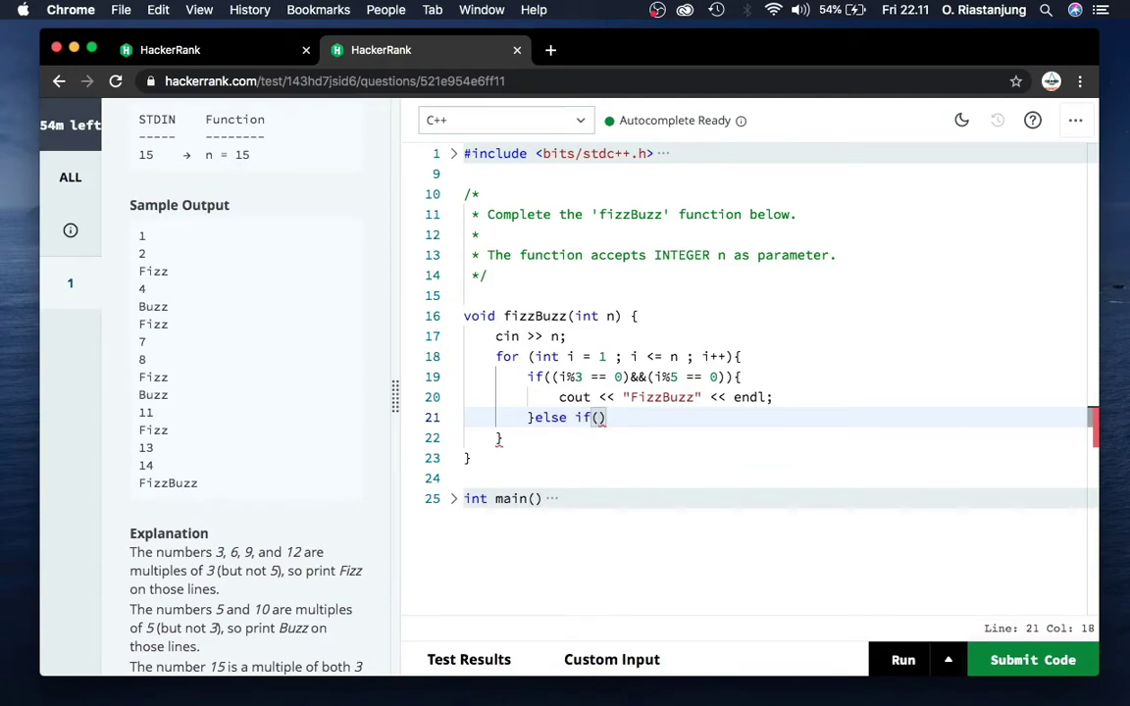
scroll(351, 341, up, 3)
scroll(351, 340, up, 8)
scroll(351, 341, up, 1)
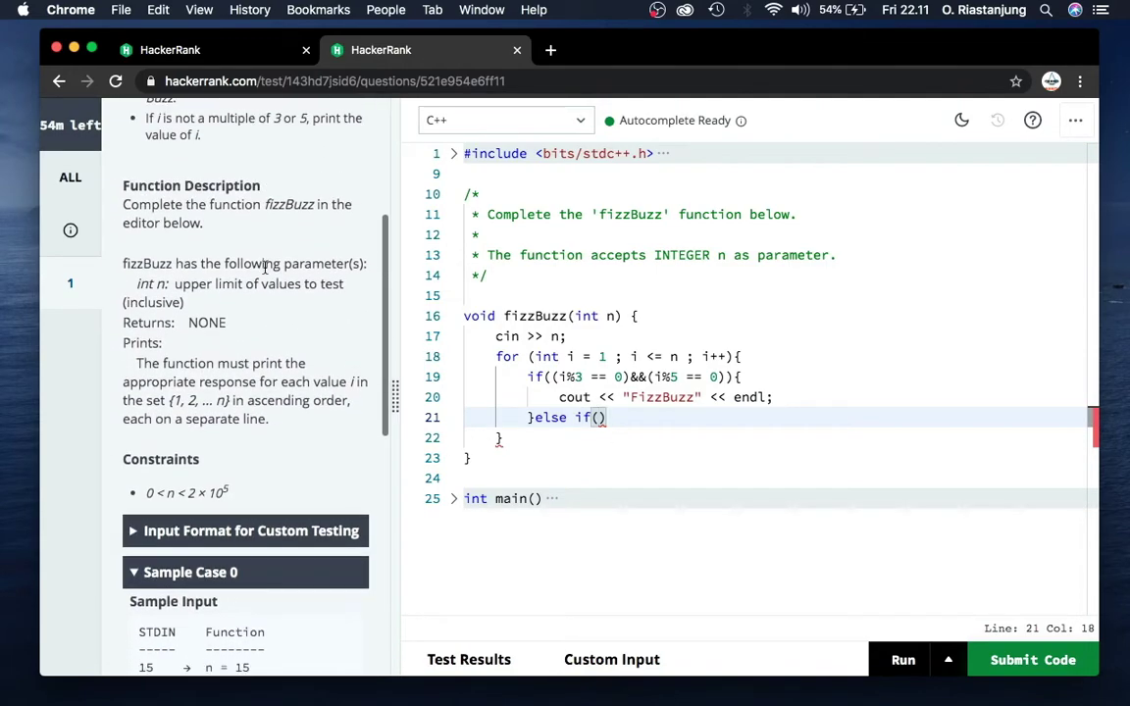
scroll(314, 455, up, 5)
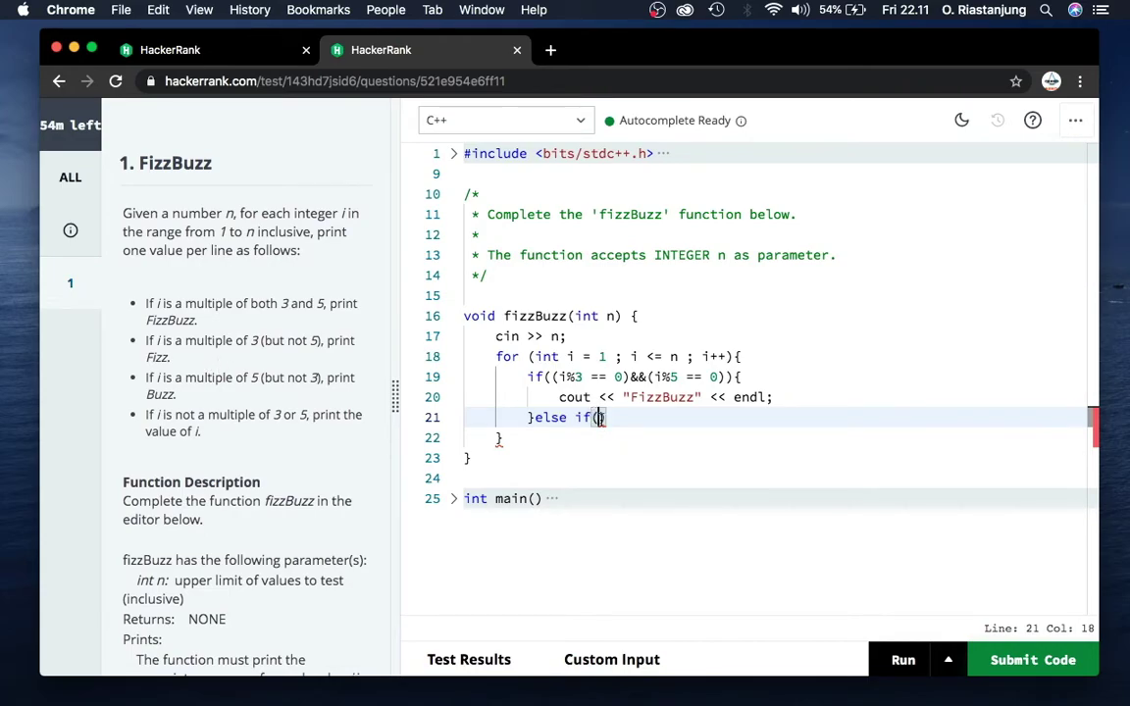
text((i)
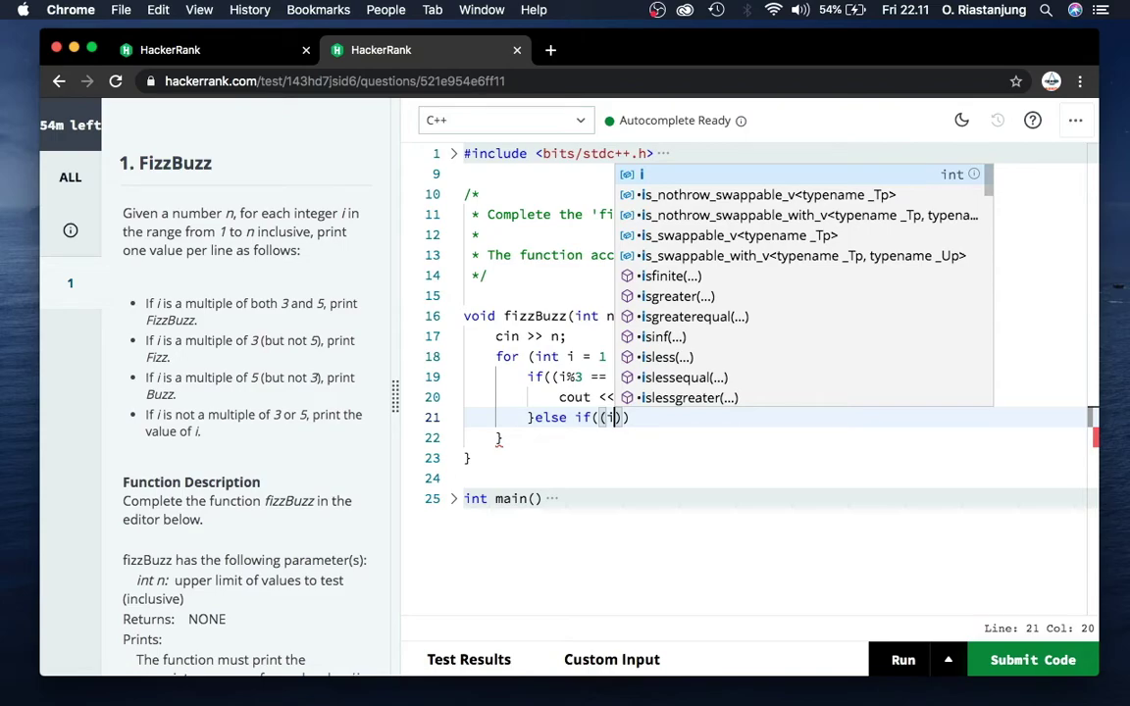
text(%)
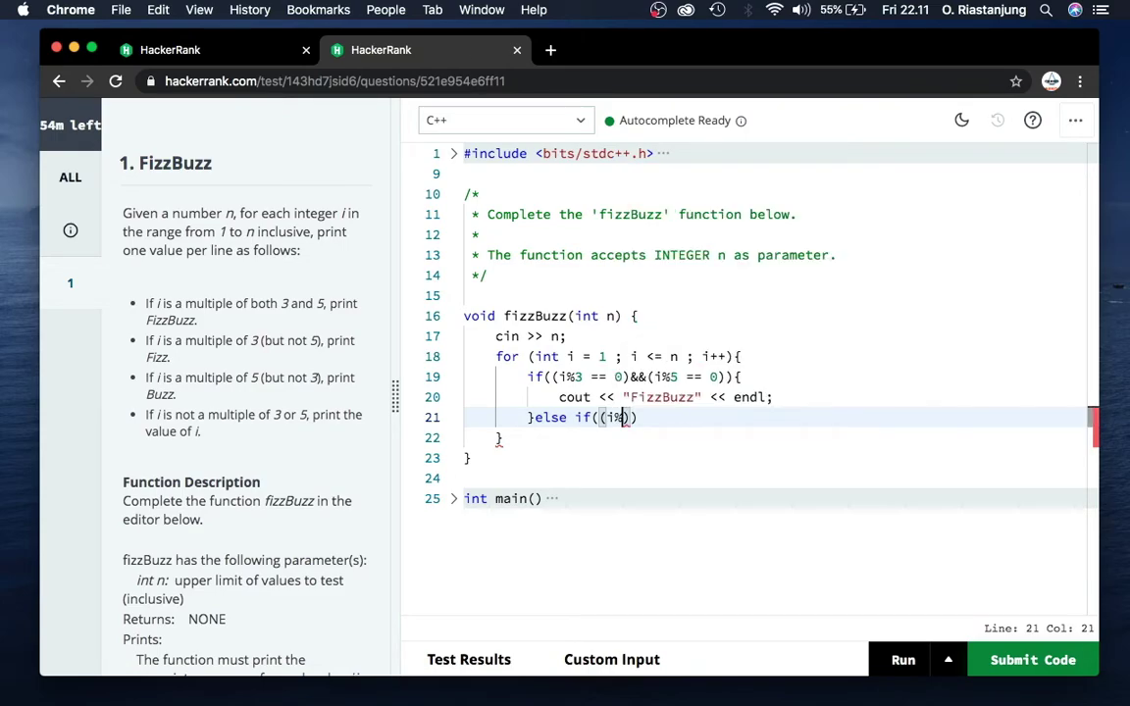
text(3 == )
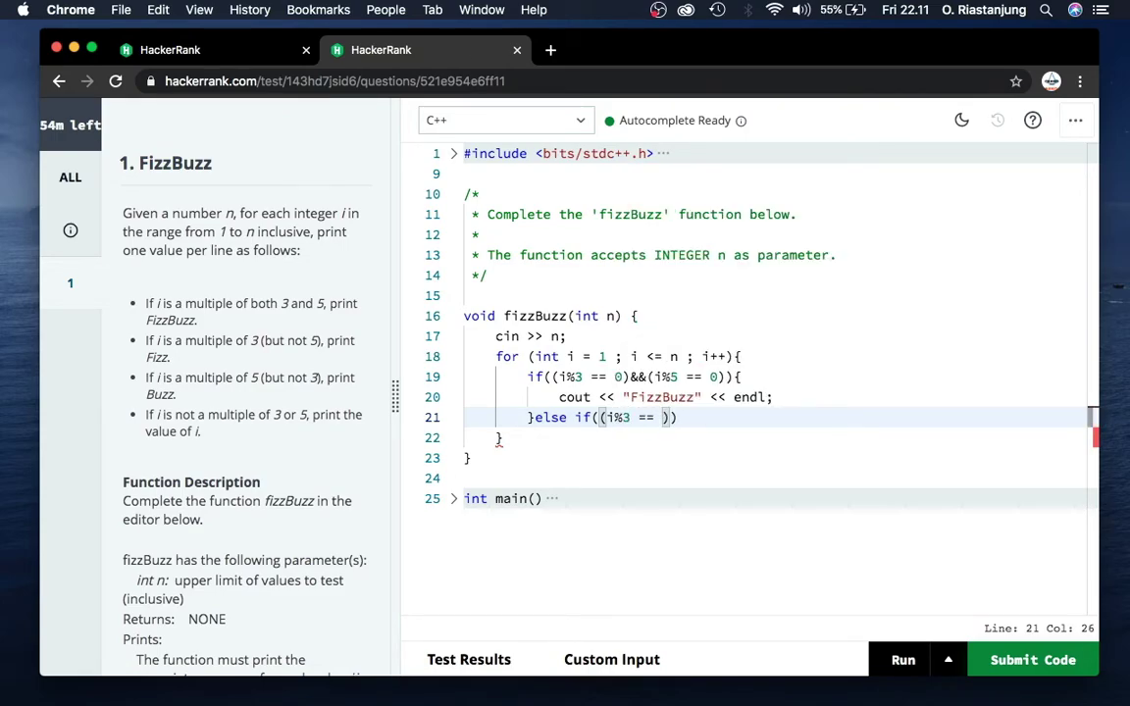
text(0)
Complete the condition with &&(i%5 != 0) and print cout << "Fizz" << endl; inside
click(638, 420)
drag(638, 419, 653, 417)
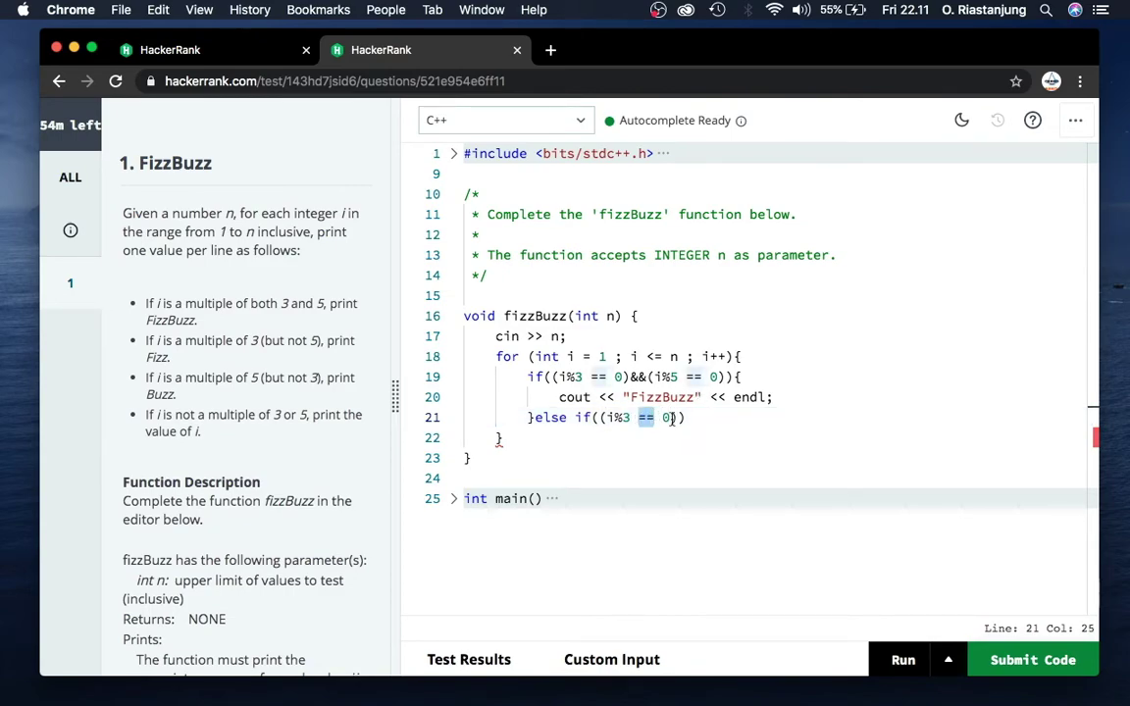
click(669, 418)
click(679, 418)
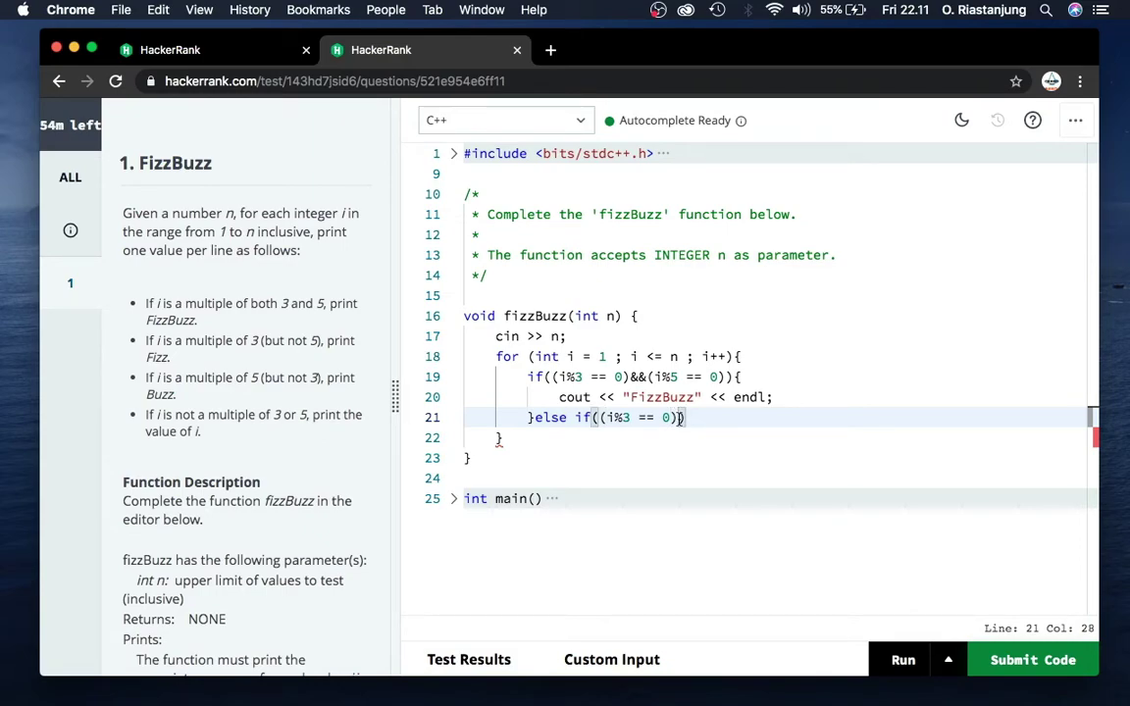
text(&&()
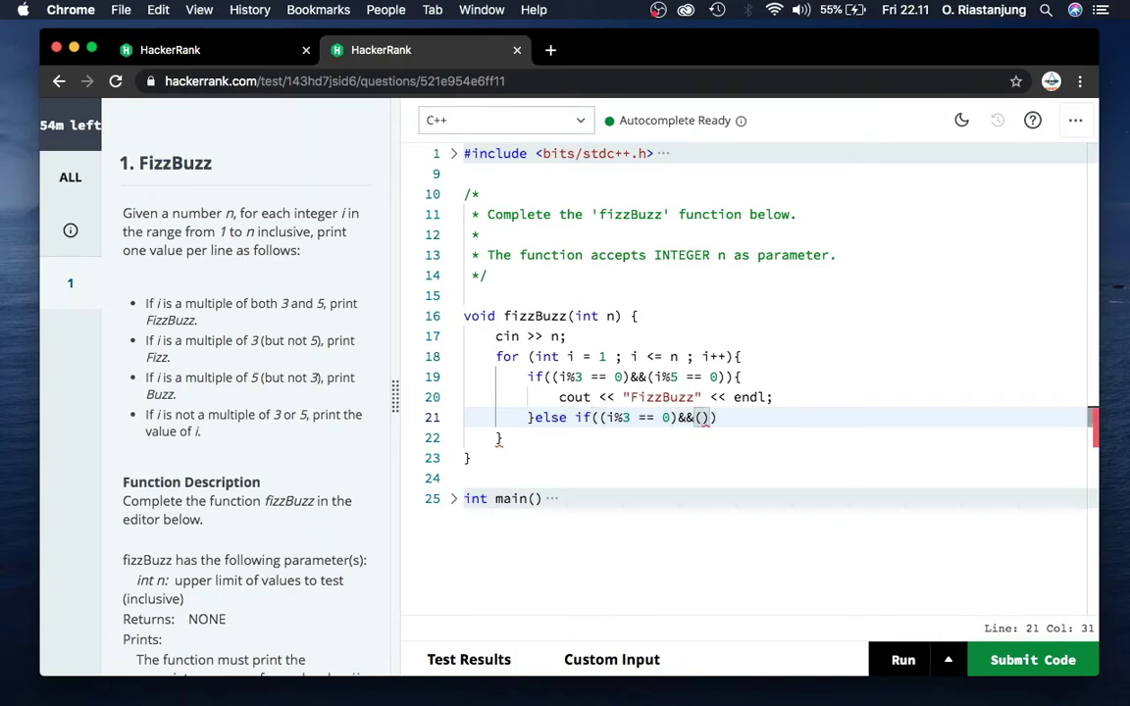
text(i)
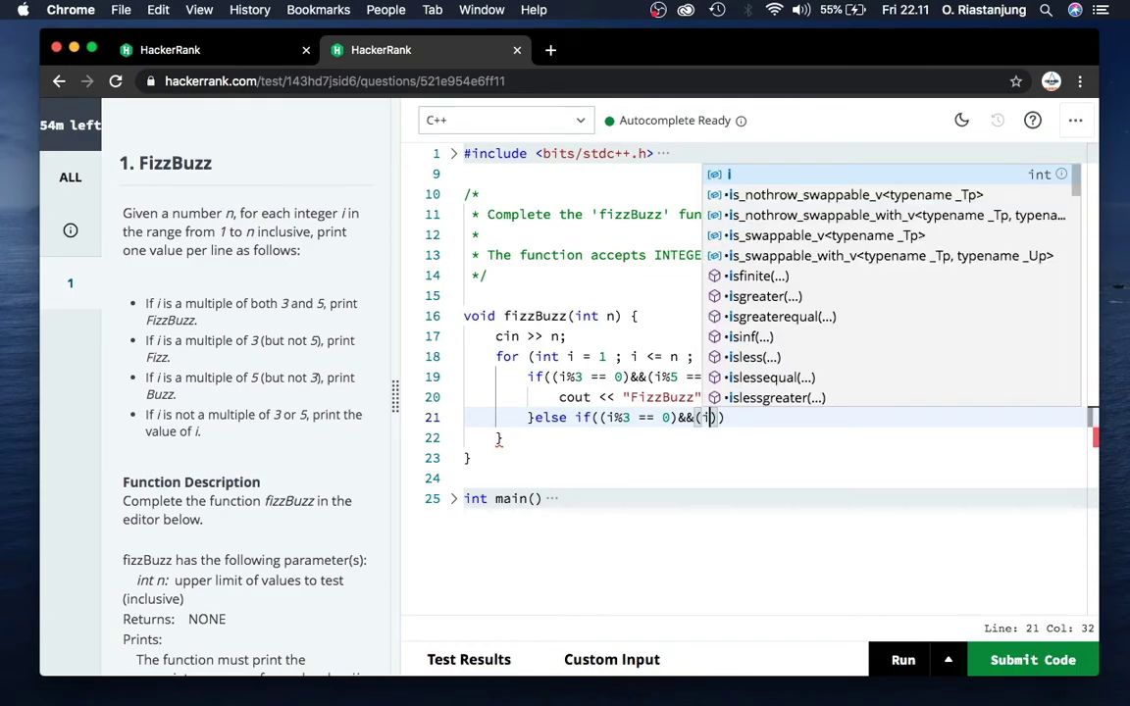
text(%)
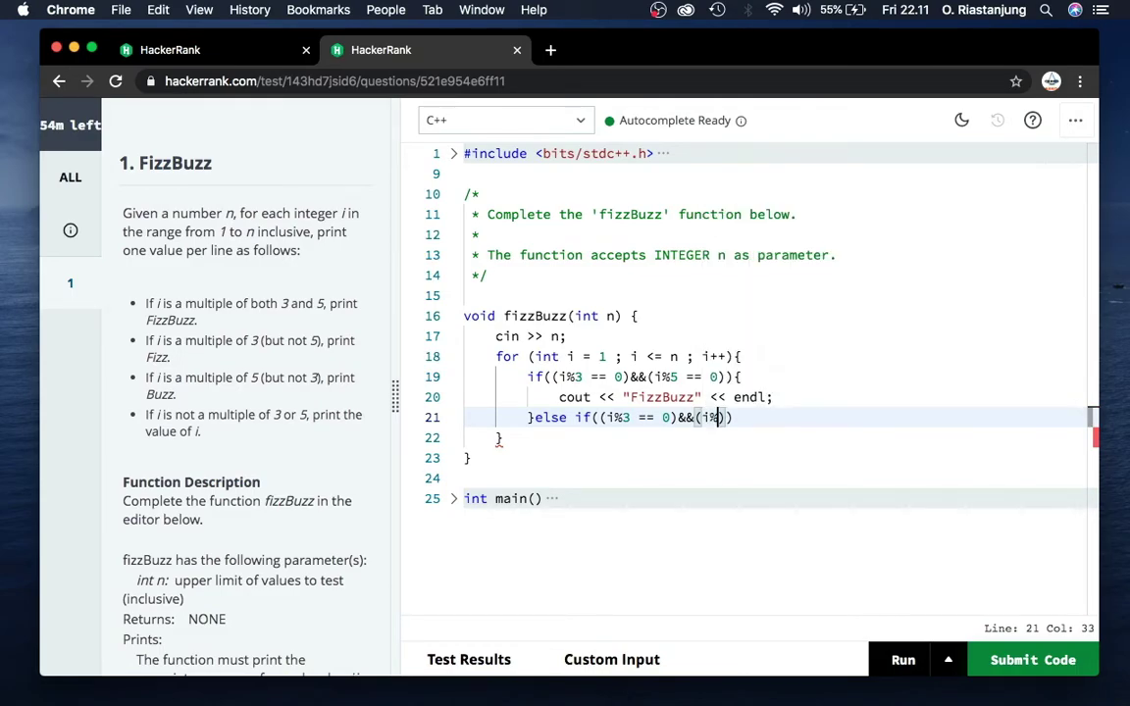
text(5)
key(BackSpace)
text(5 )
text(!=)
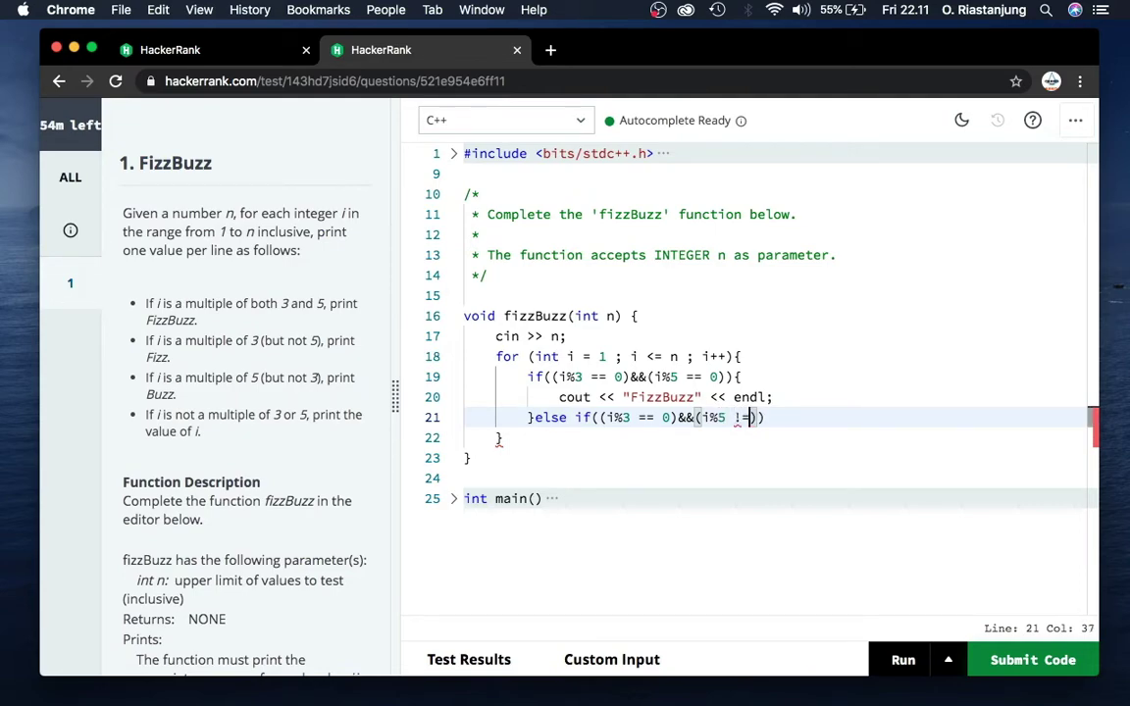
text( =)
key(BackSpace)
text(0)
text()){)
key(Return)
text(c)
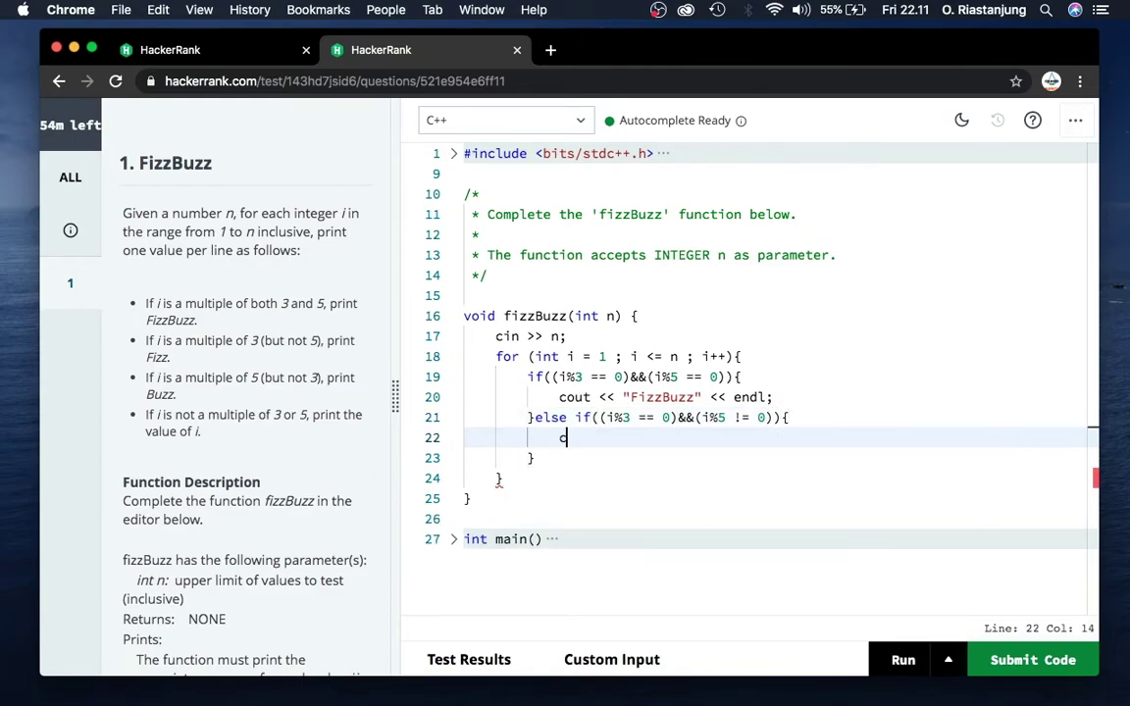
text(out << )
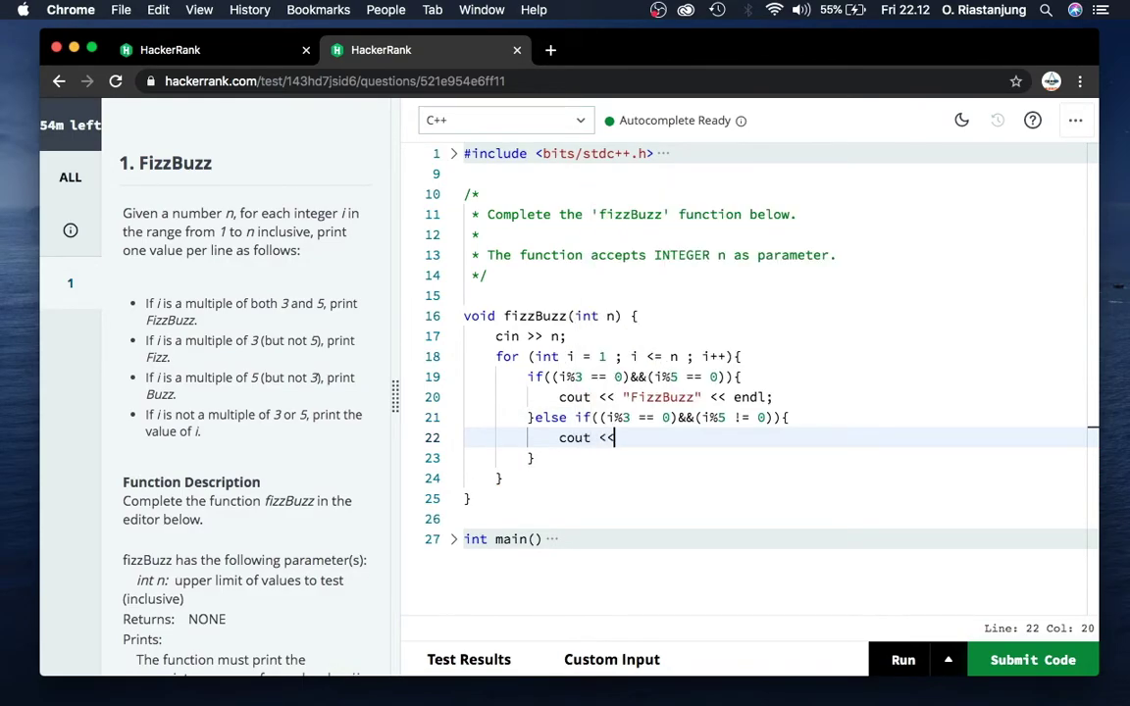
text("Fiz)
text(z" << end)
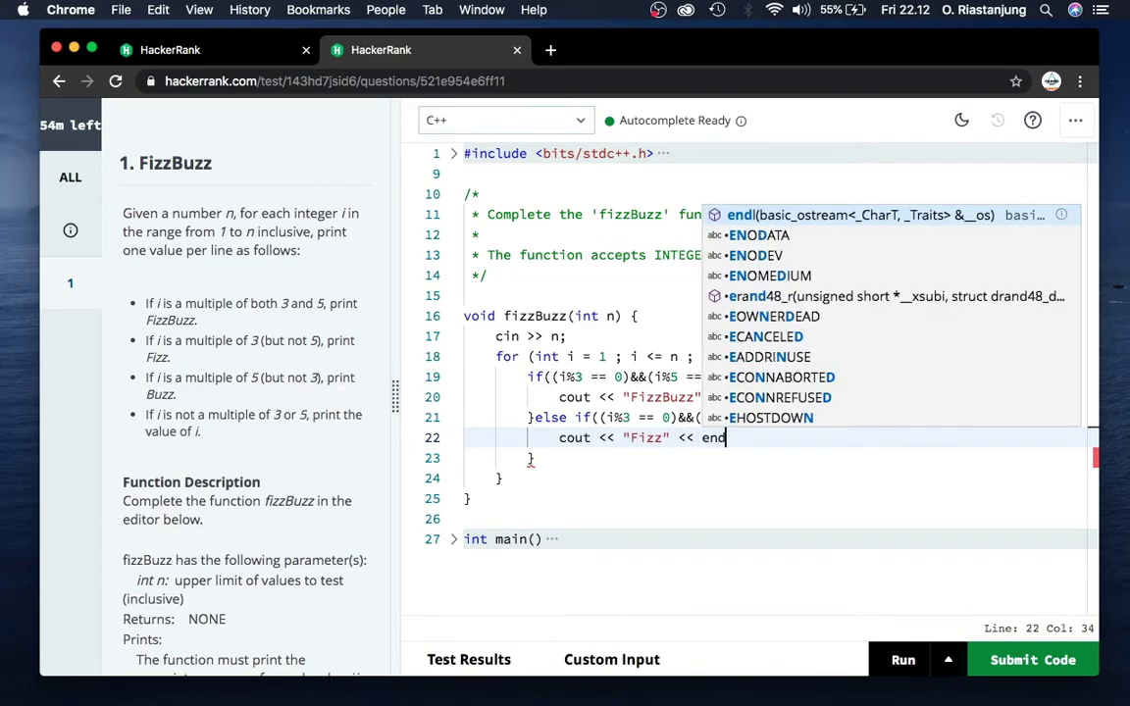
text(l;)
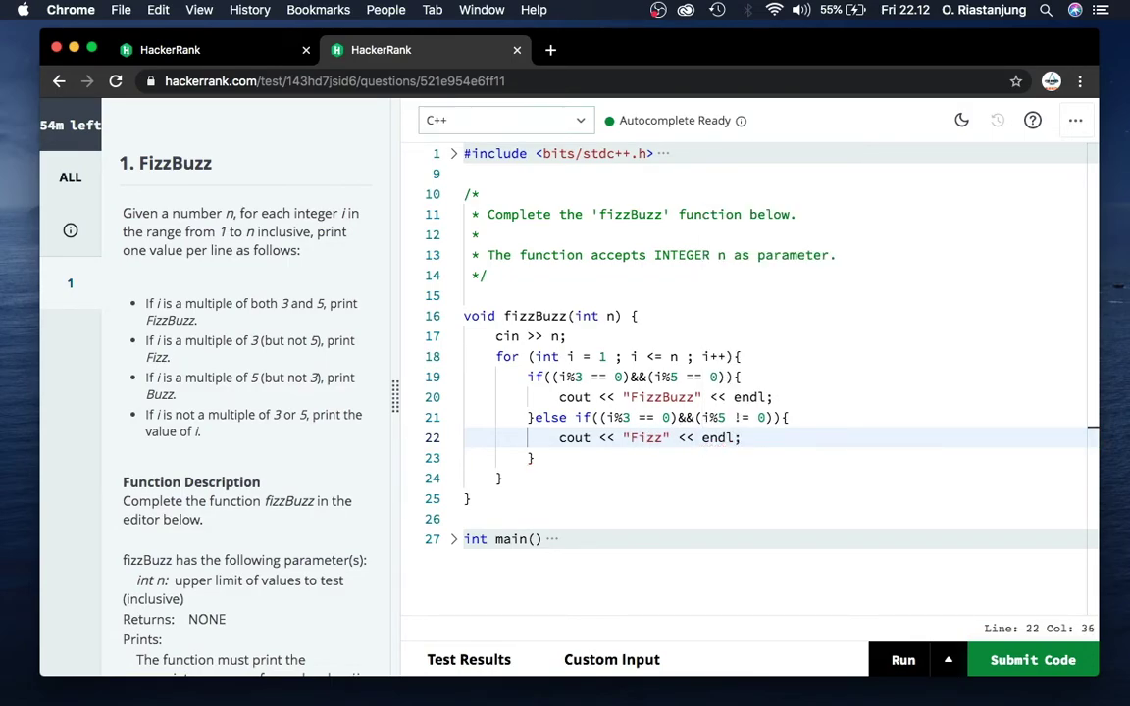
click(735, 437)
Add else if((i%5 == 0)&&(i%3 != 0)) with body cout << Buzz << endl;
click(535, 458)
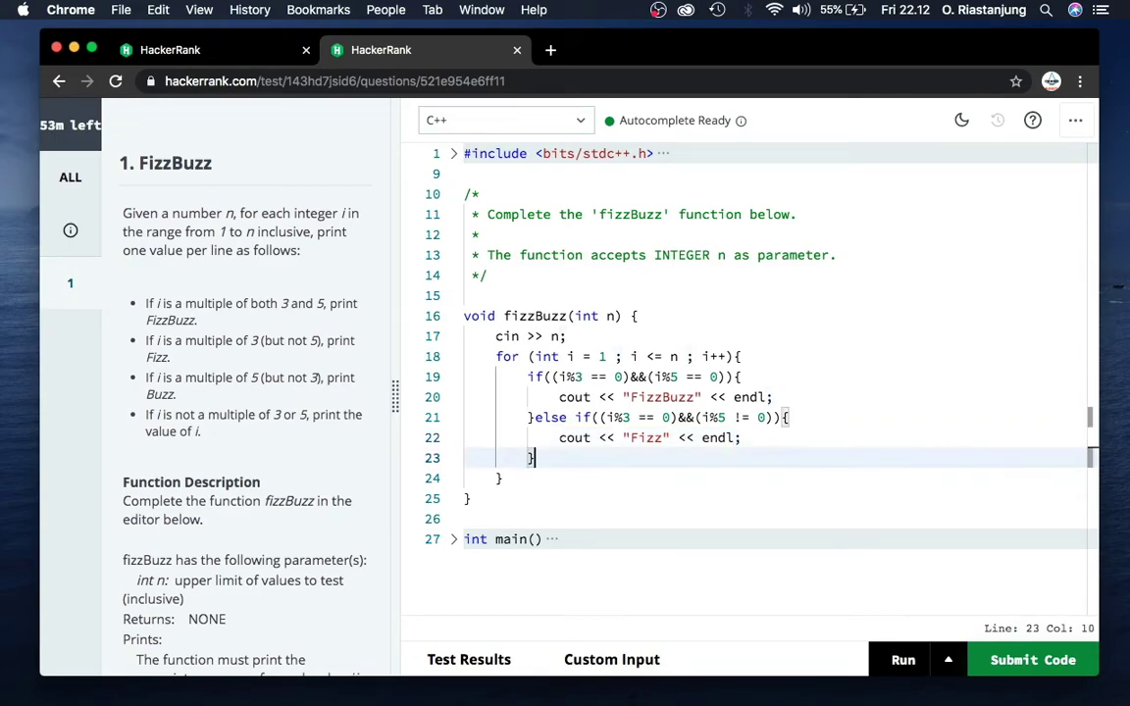
text(else if()
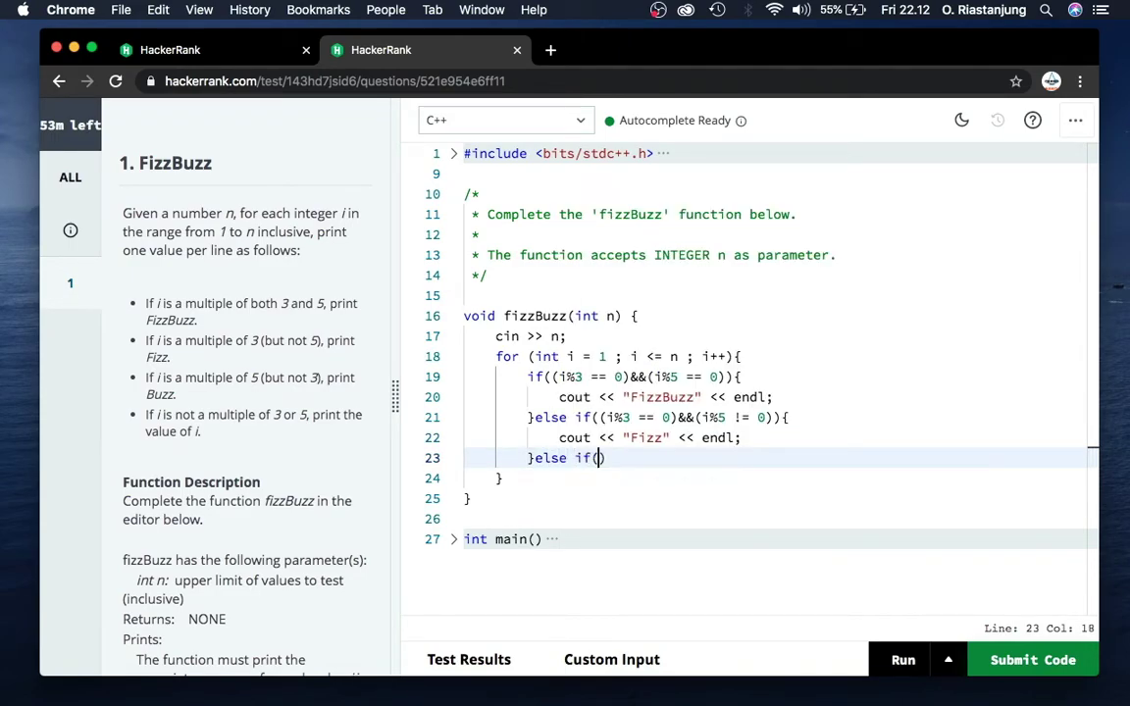
text((i)
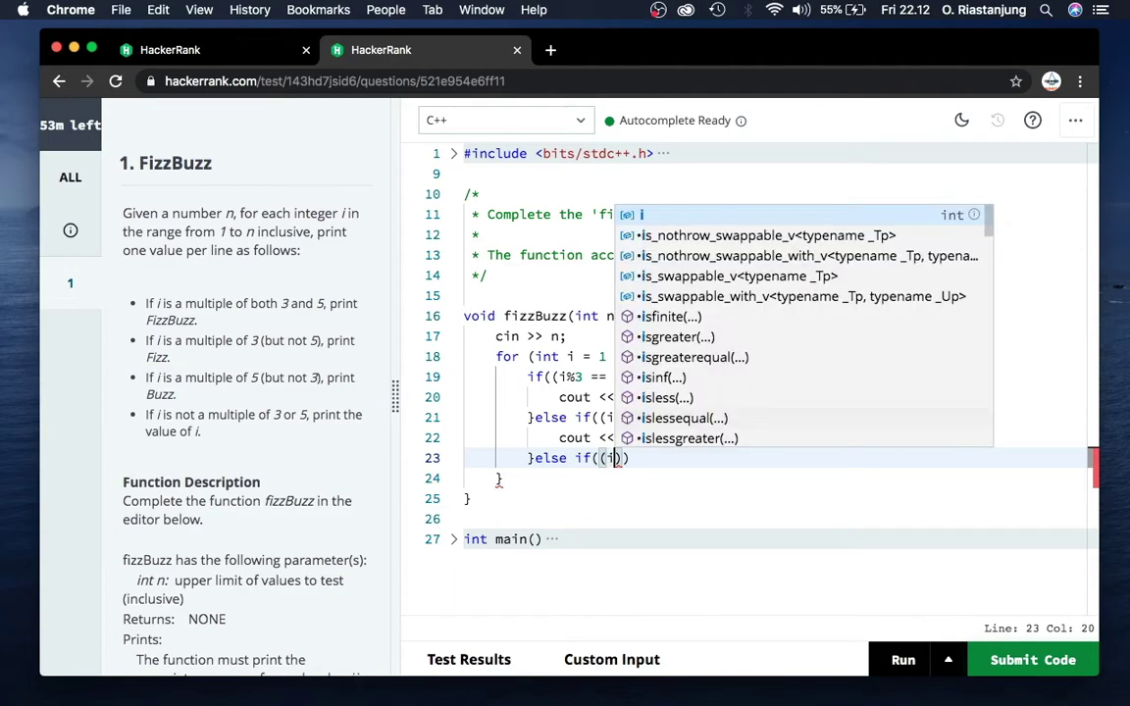
text(%)
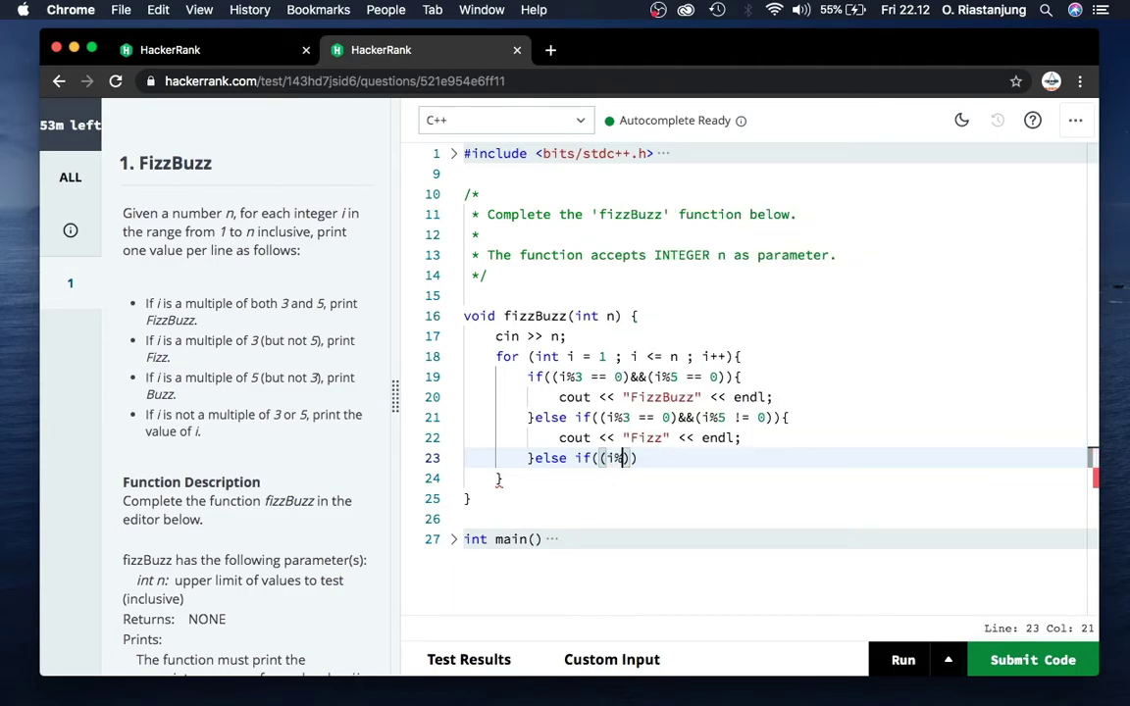
text(5 == 0)
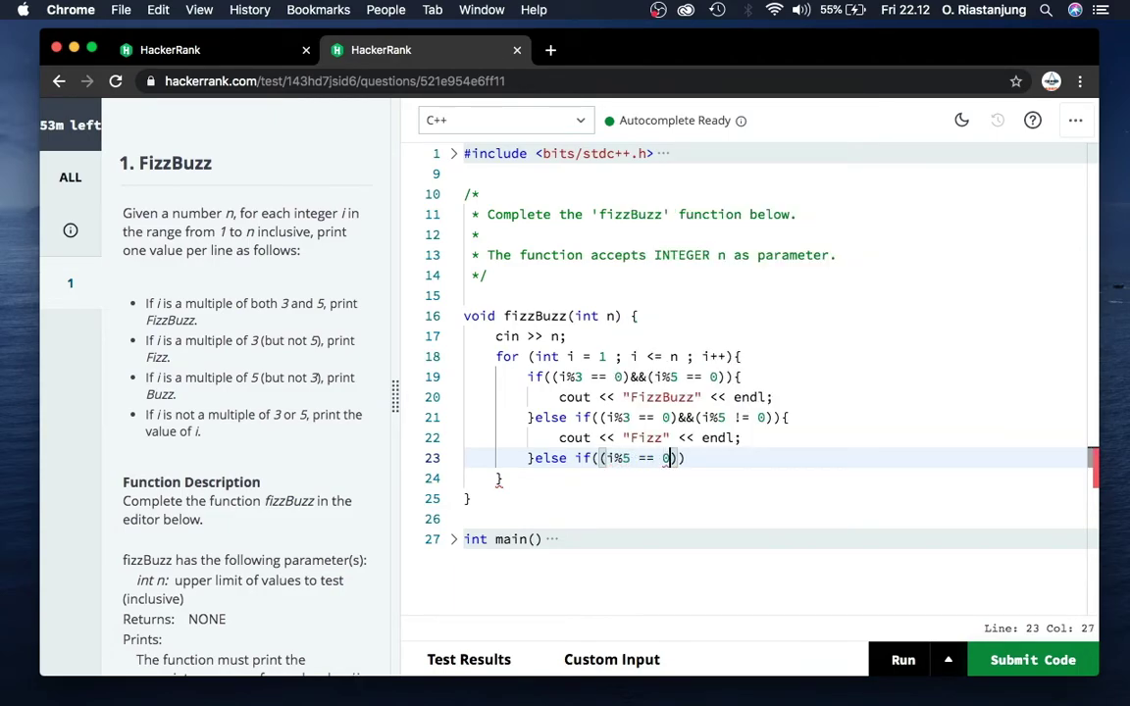
text())
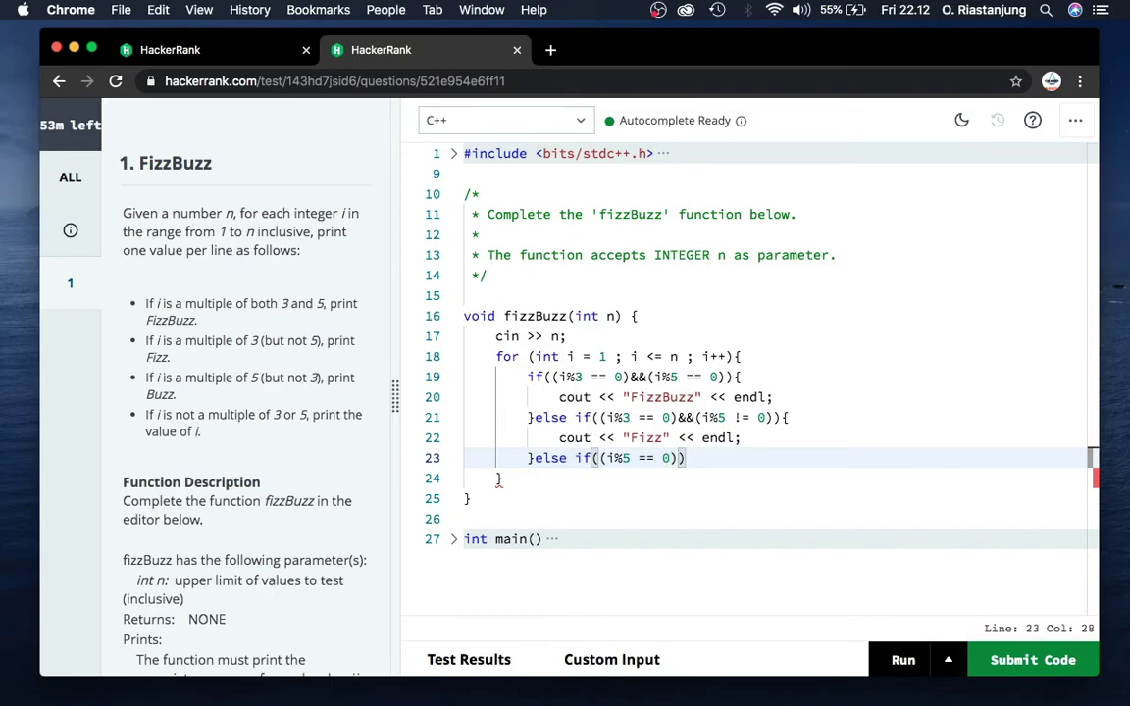
text(&&()
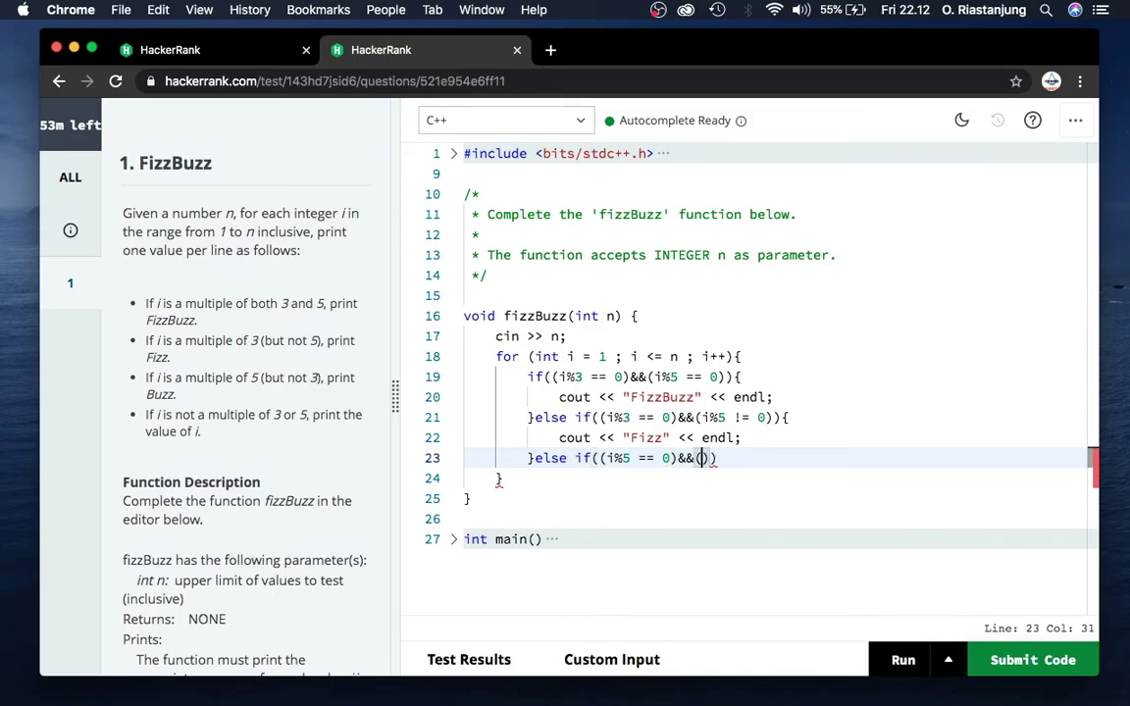
text(i)
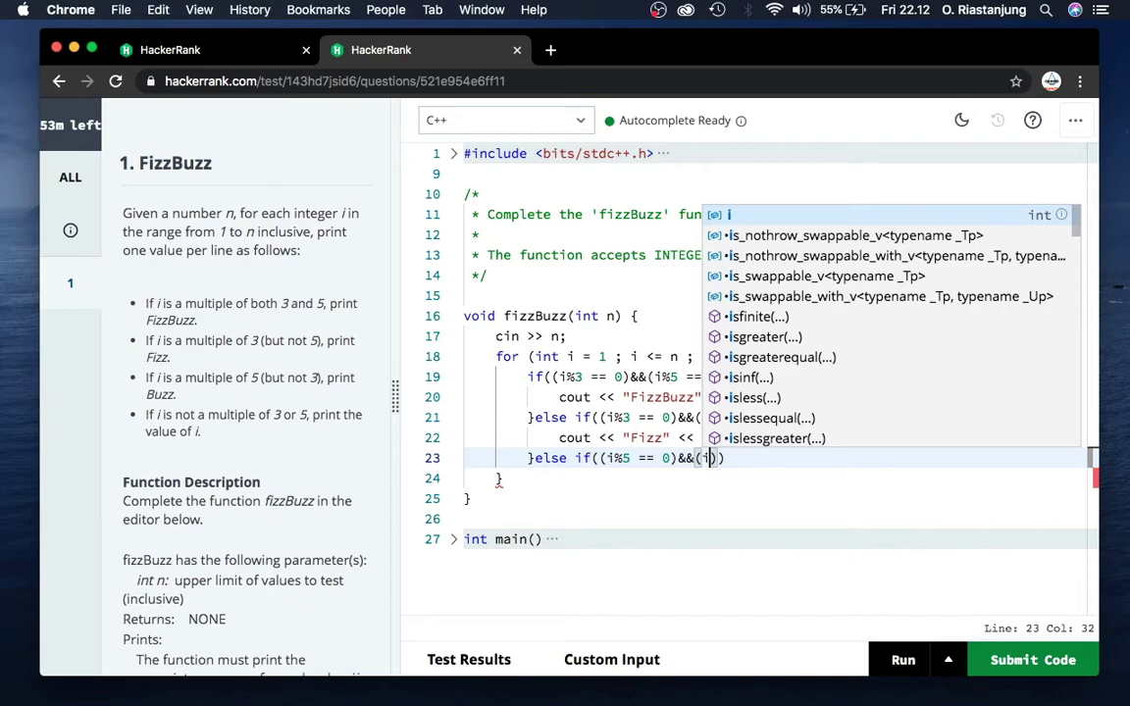
text(%3)
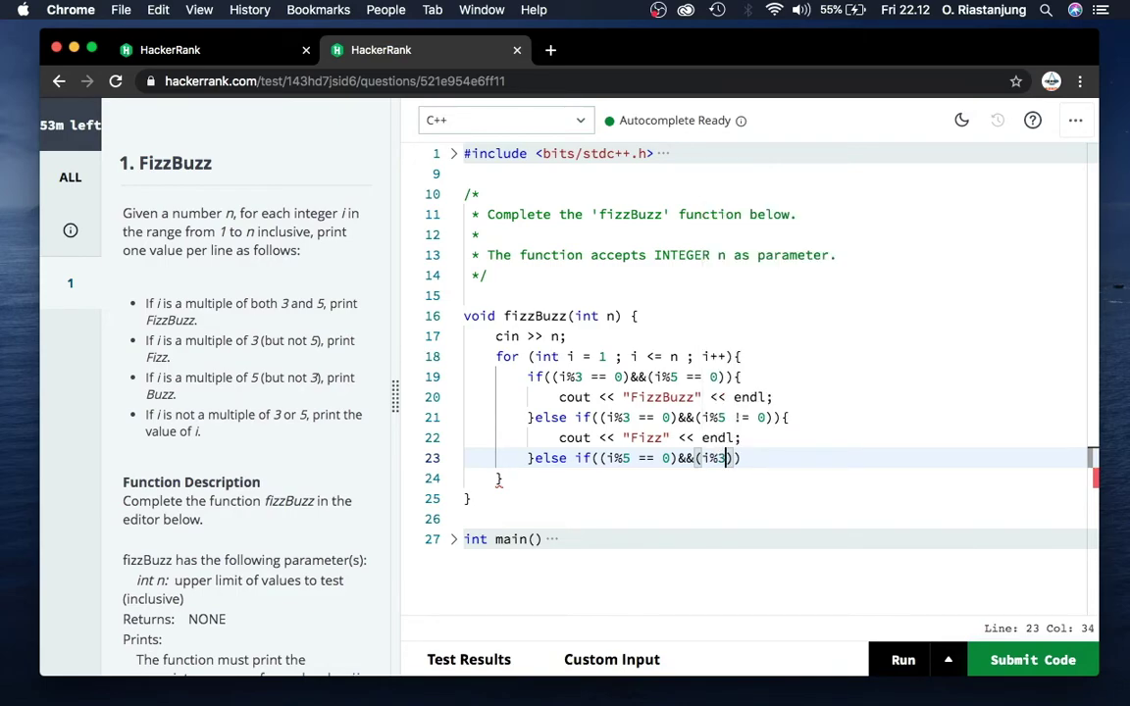
text( !)
text(= 0)
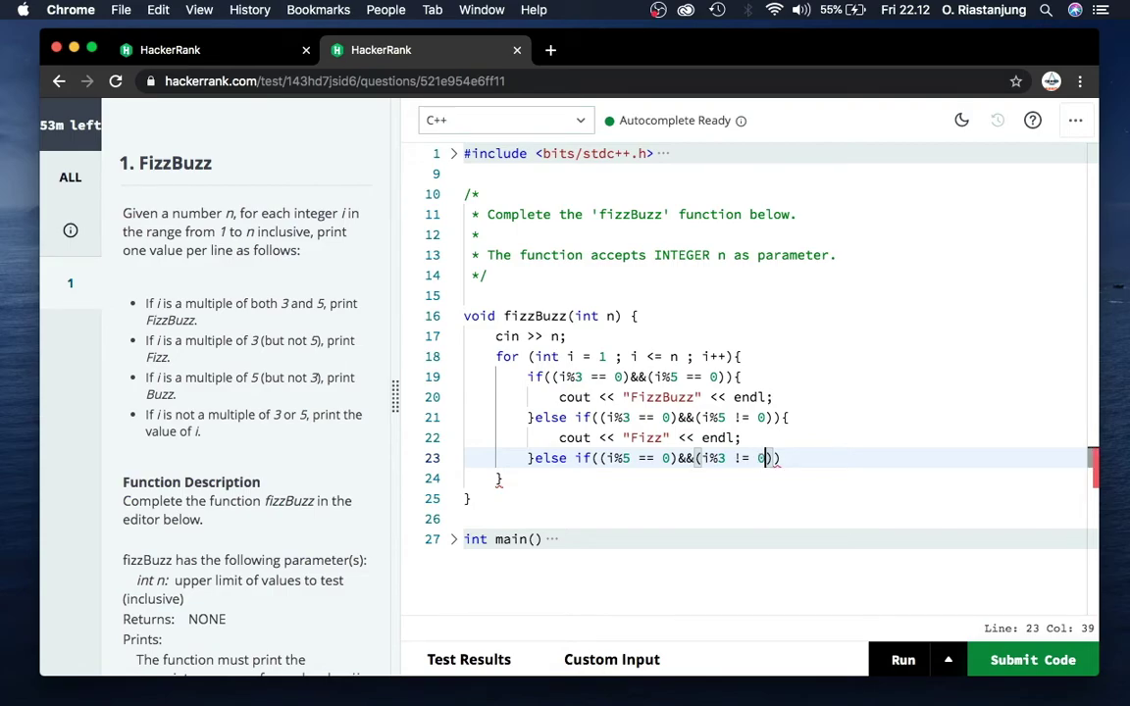
text()){)
key(Return)
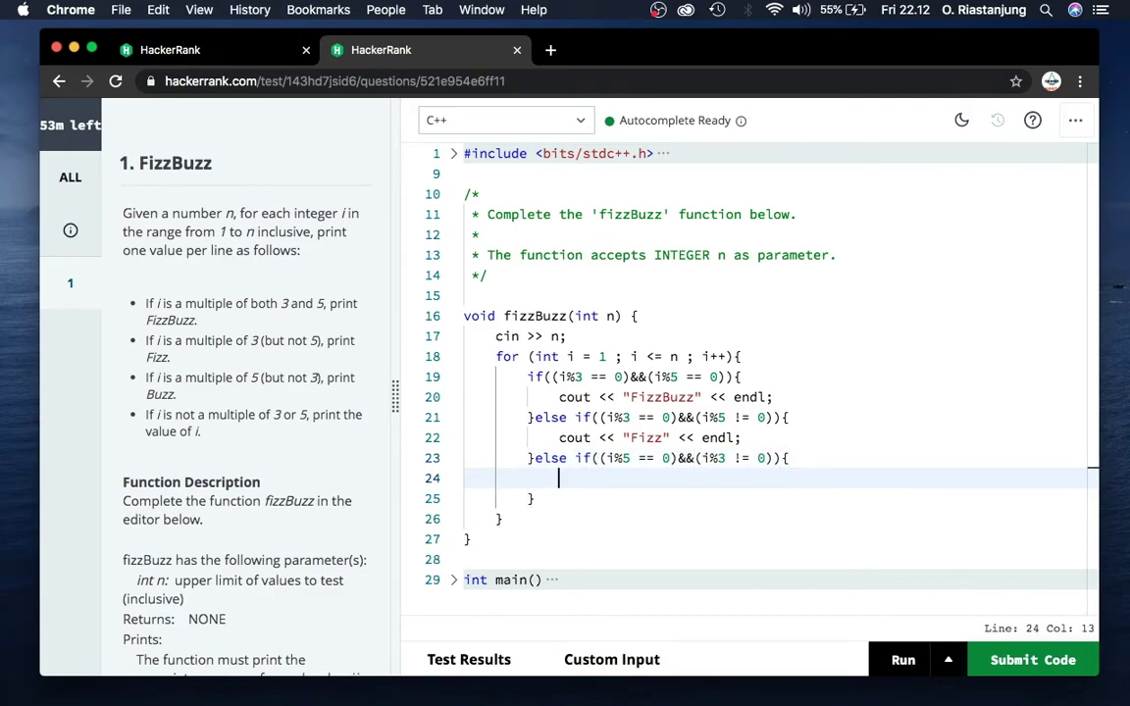
text(cout )
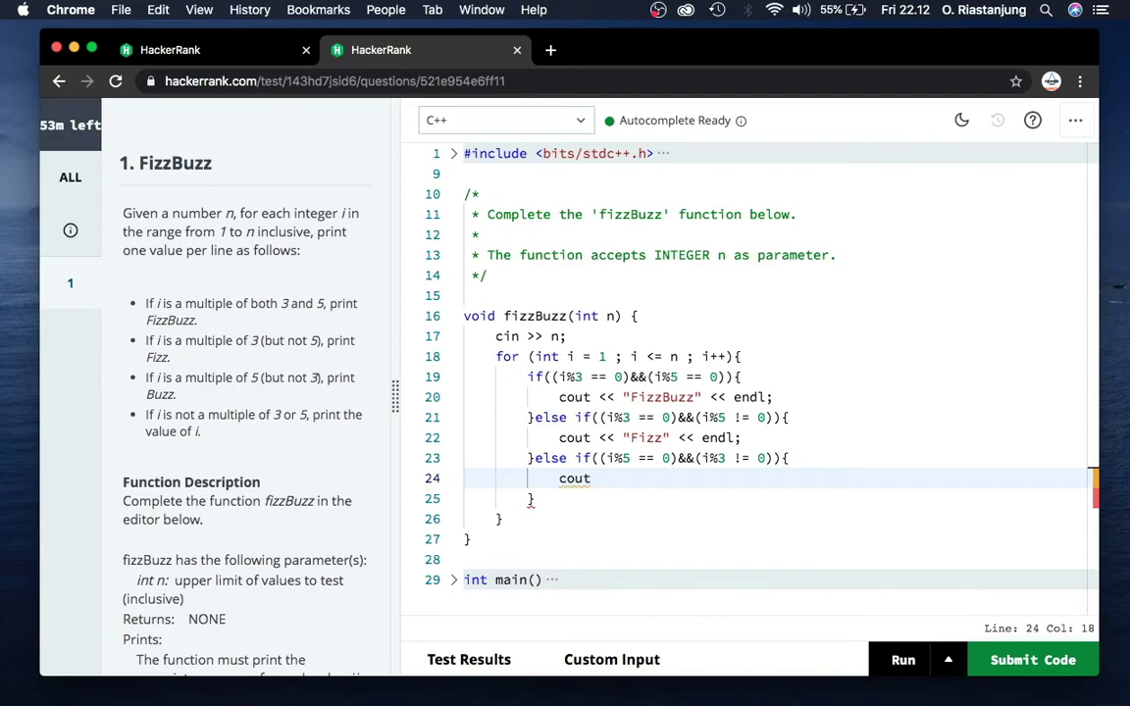
text(<< )
text(B)
text(uzz)
text(,)
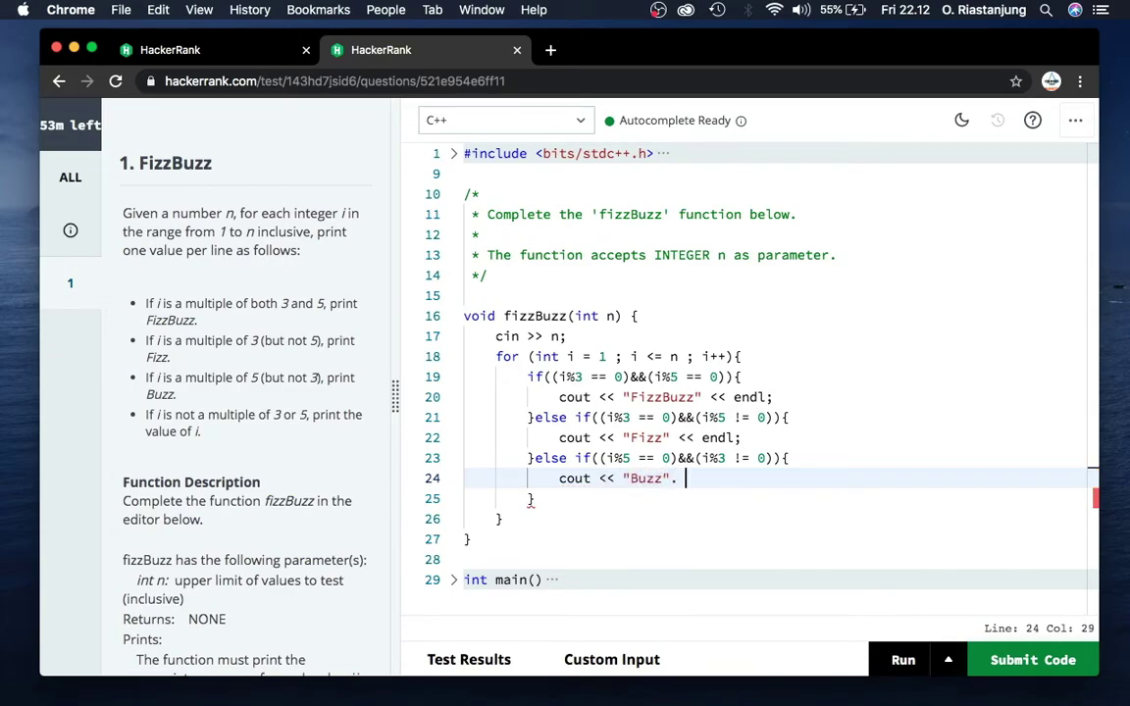
key(BackSpace)
text(<< endl)
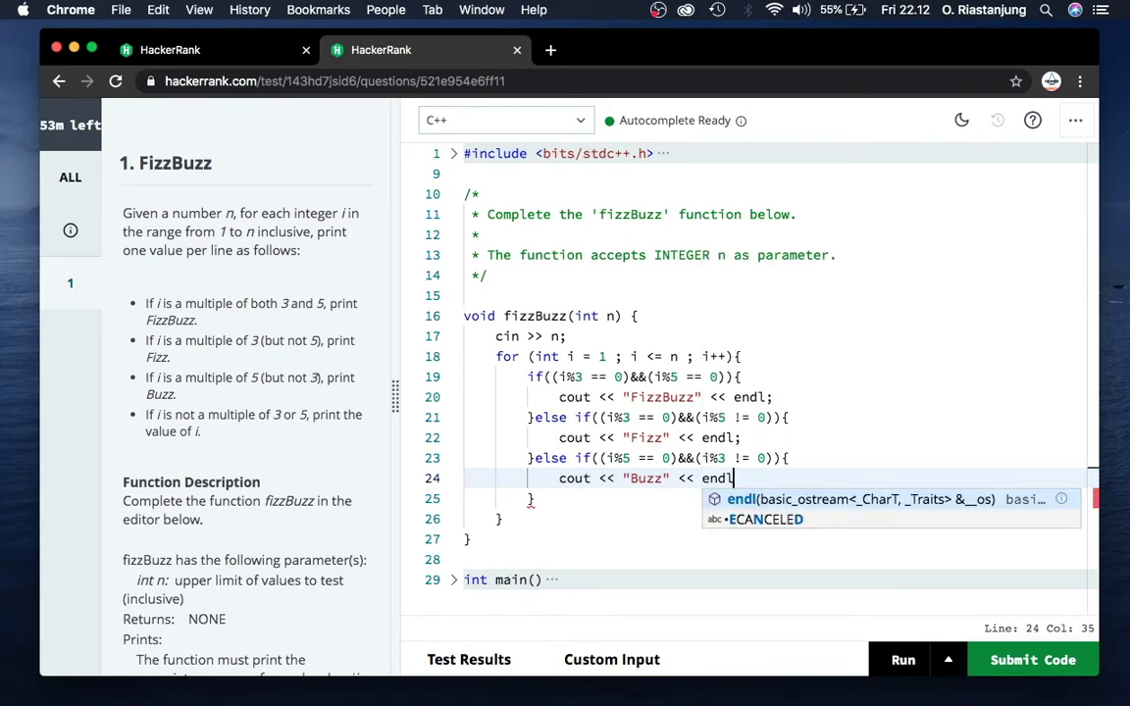
text(;)
click(532, 499)
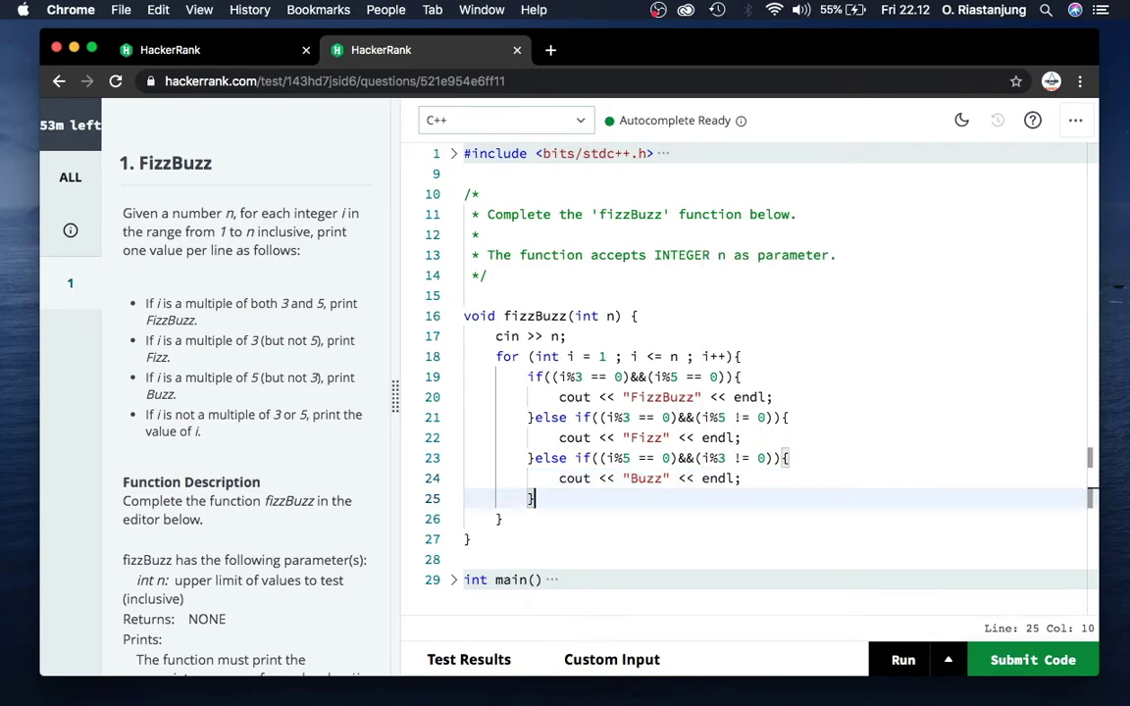
Add a final else printing cout << i << endl; and scroll to Sample Case 0
text(else)
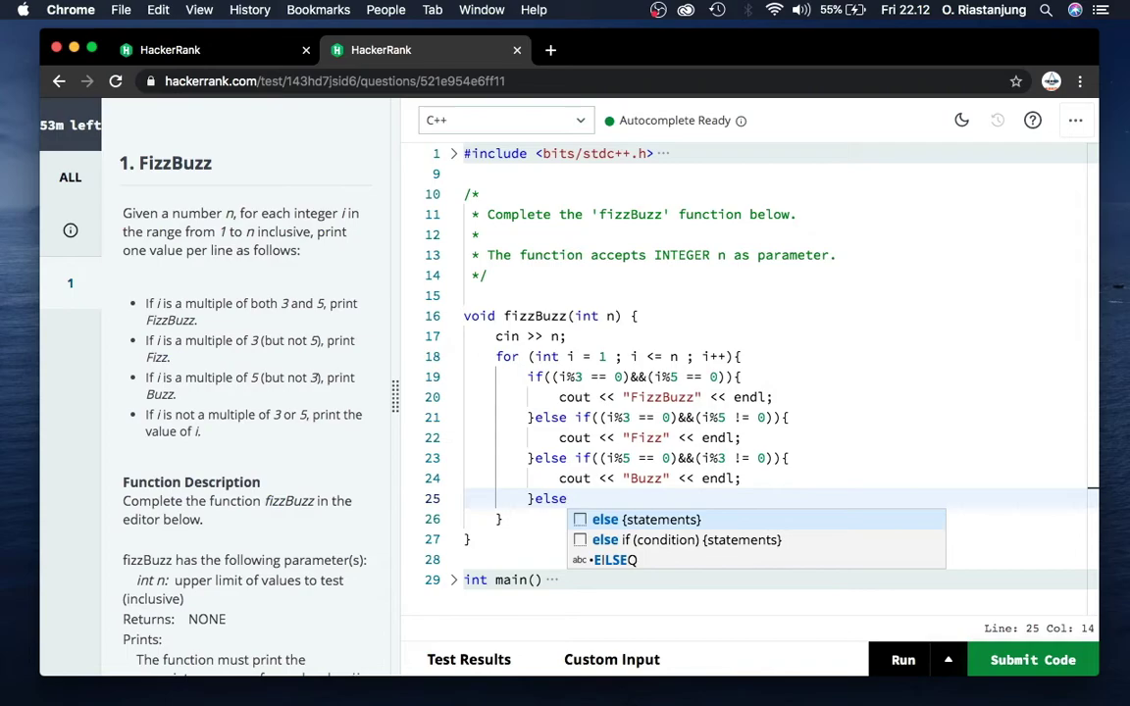
text( {)
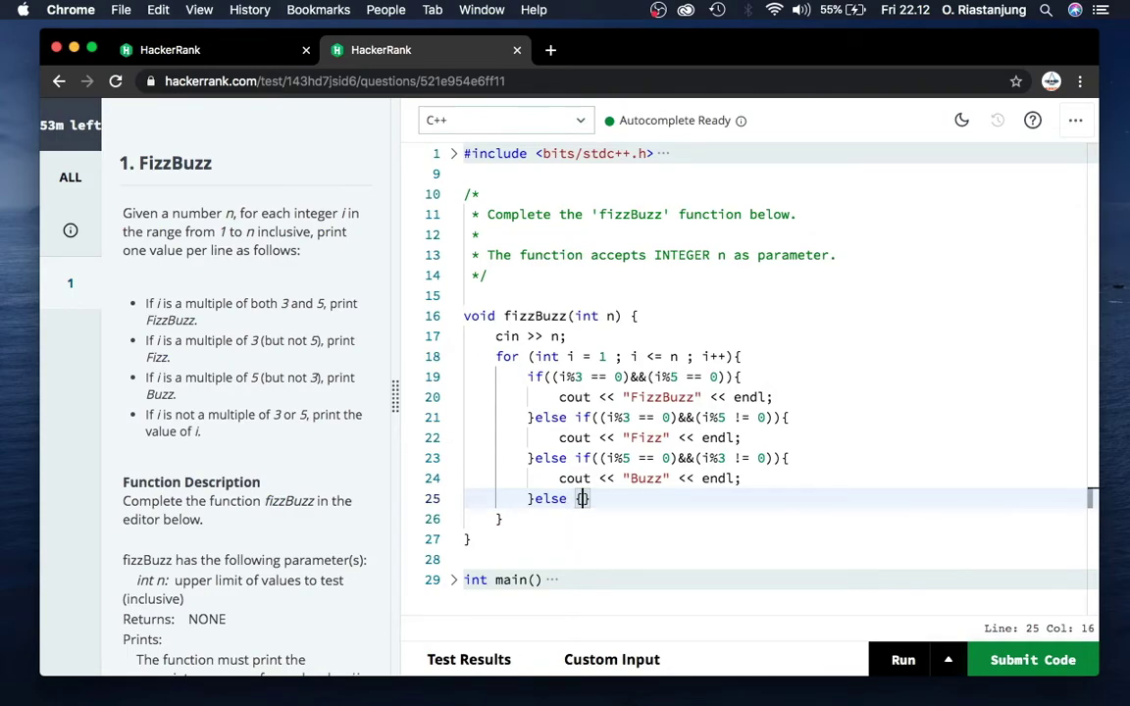
key(Return)
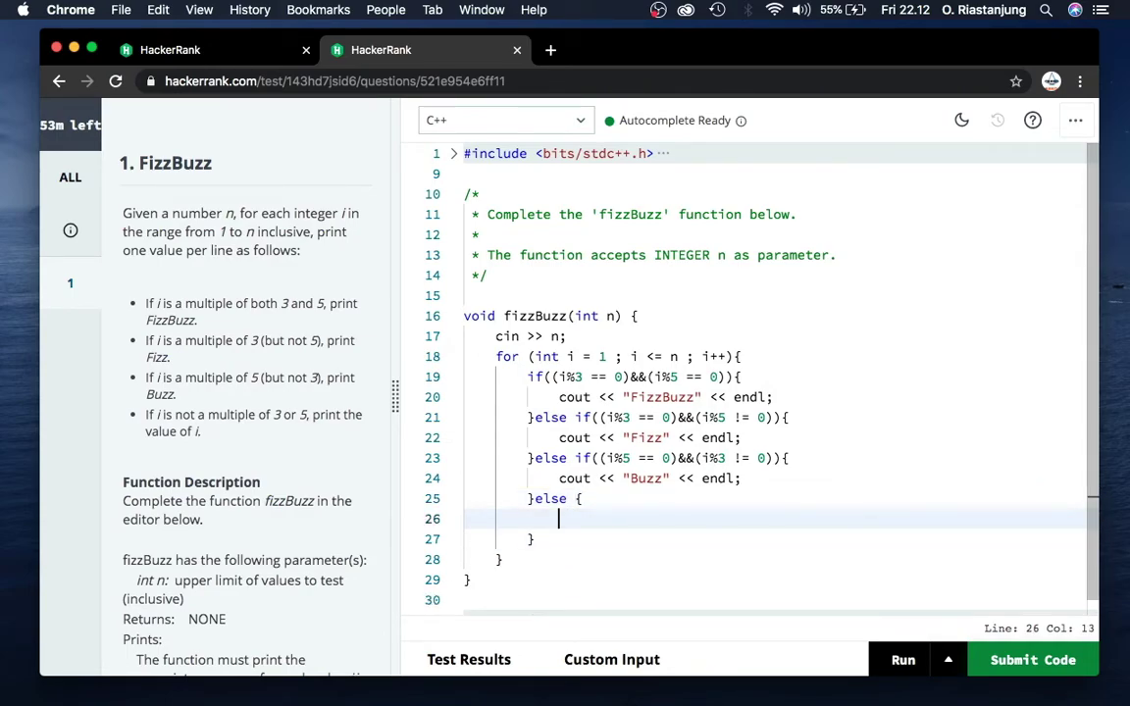
text(cout << i)
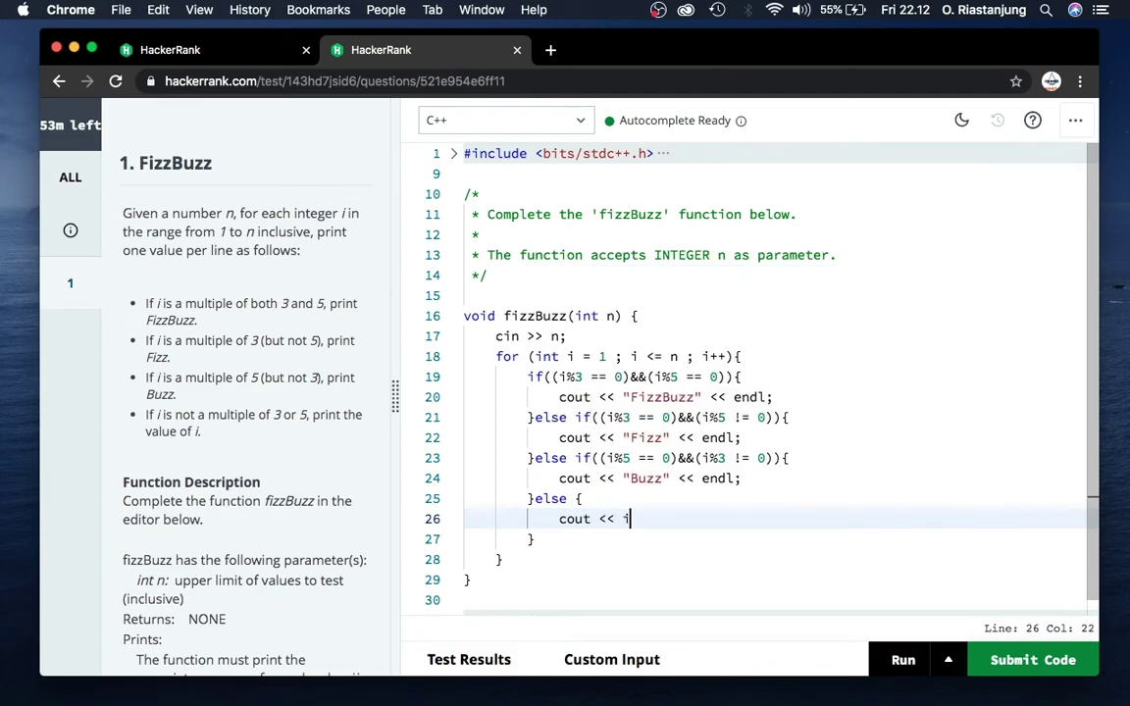
text( << e)
text(ndl;)
scroll(656, 363, down, 1)
scroll(218, 480, down, 1)
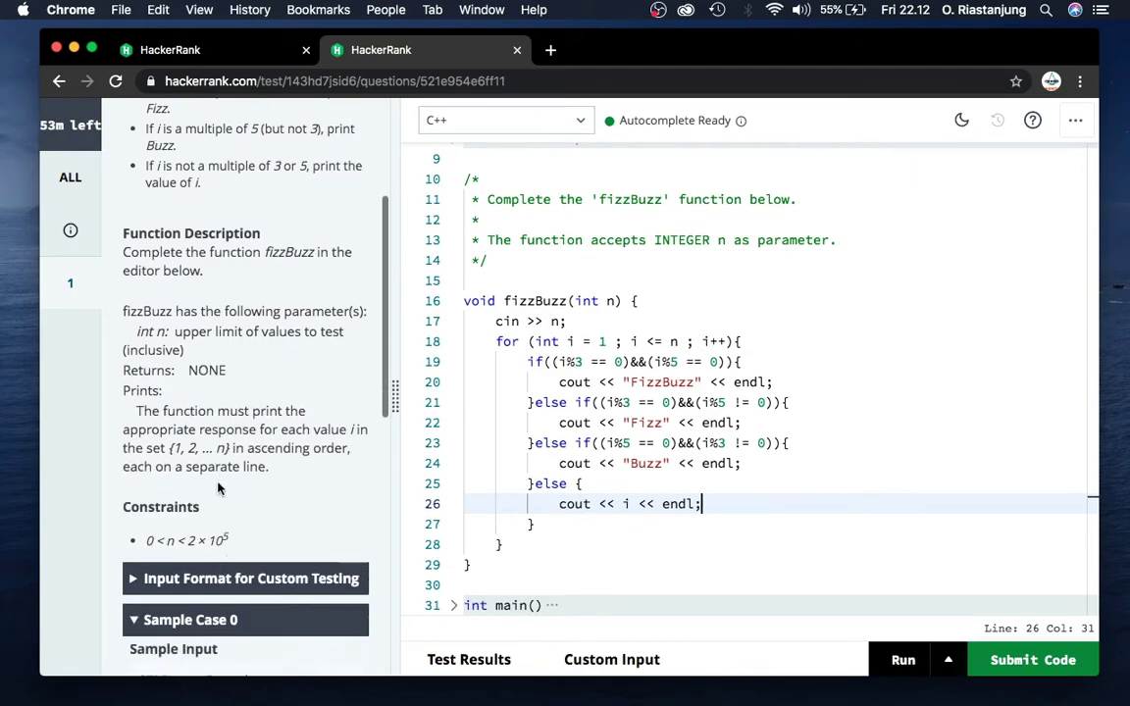
scroll(218, 481, down, 3)
scroll(218, 488, down, 2)
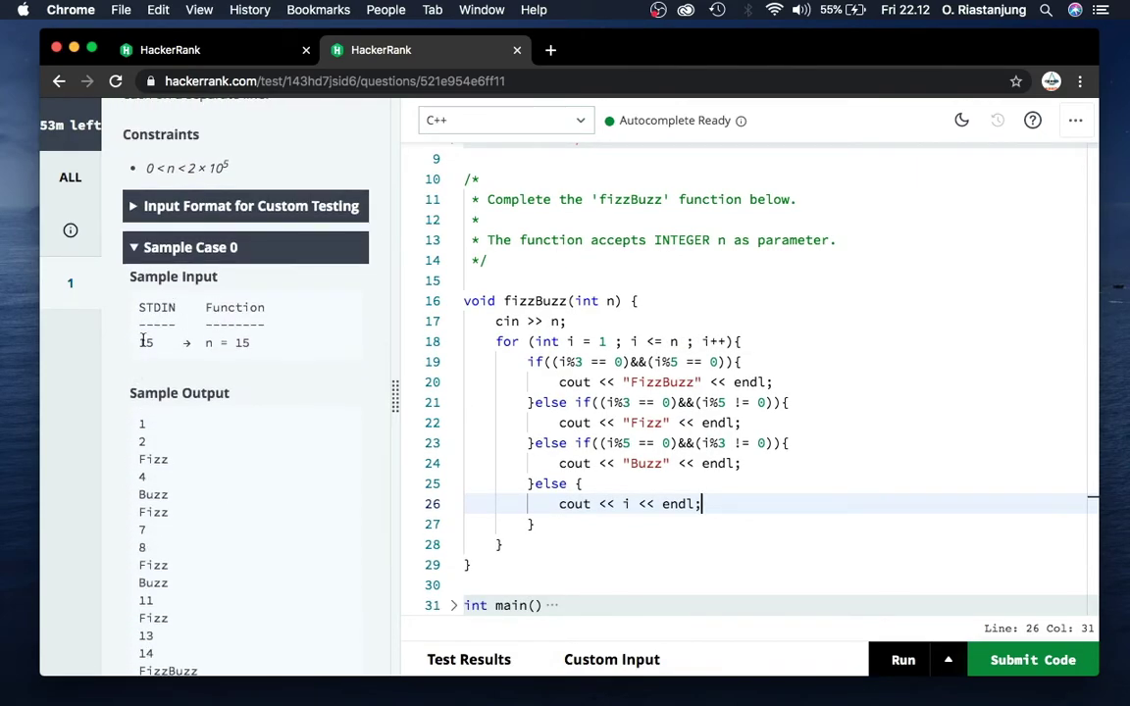
drag(137, 342, 274, 357)
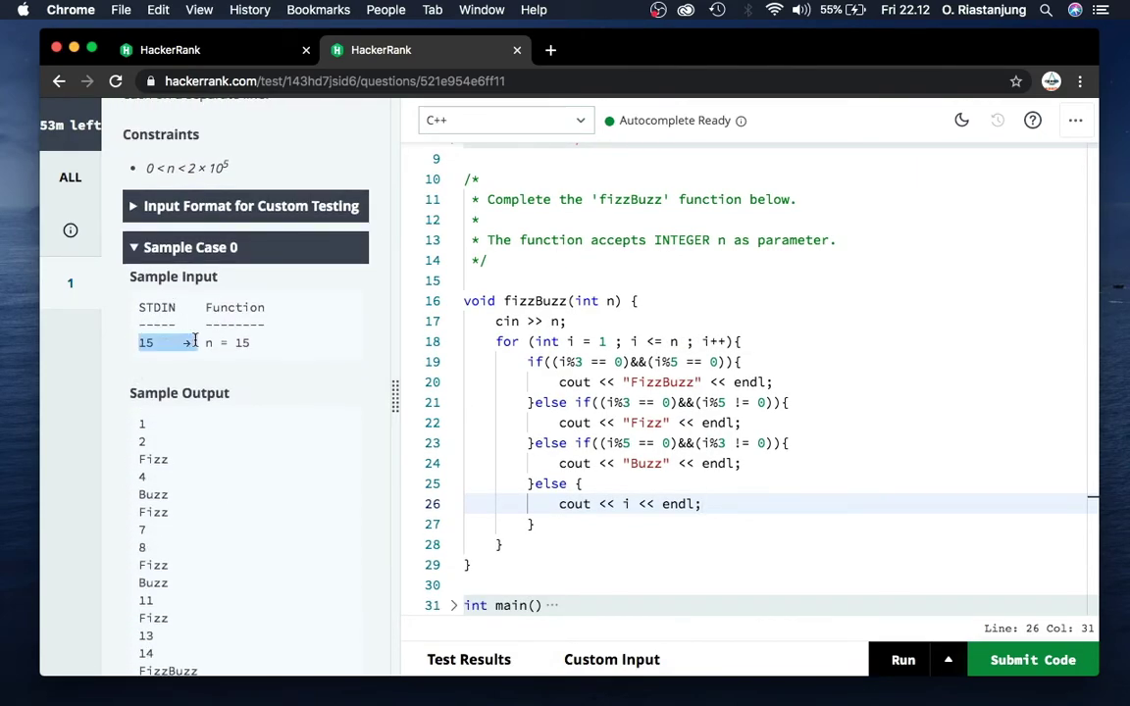
click(582, 302)
click(552, 323)
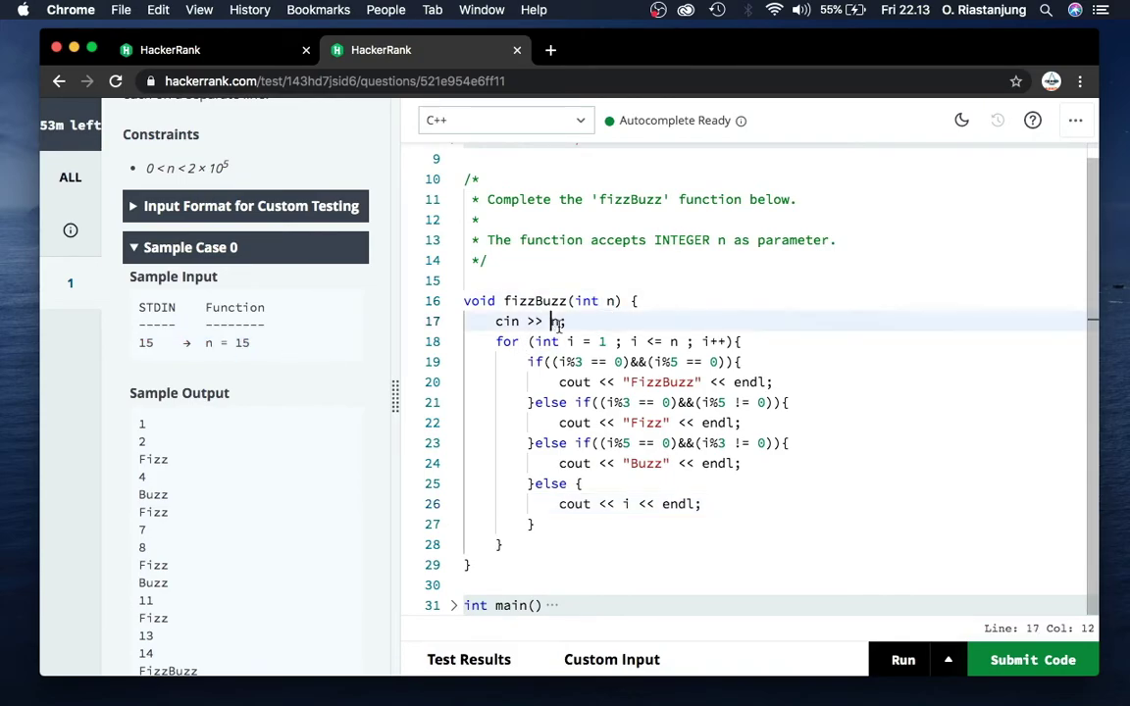
drag(555, 325, 569, 322)
click(631, 341)
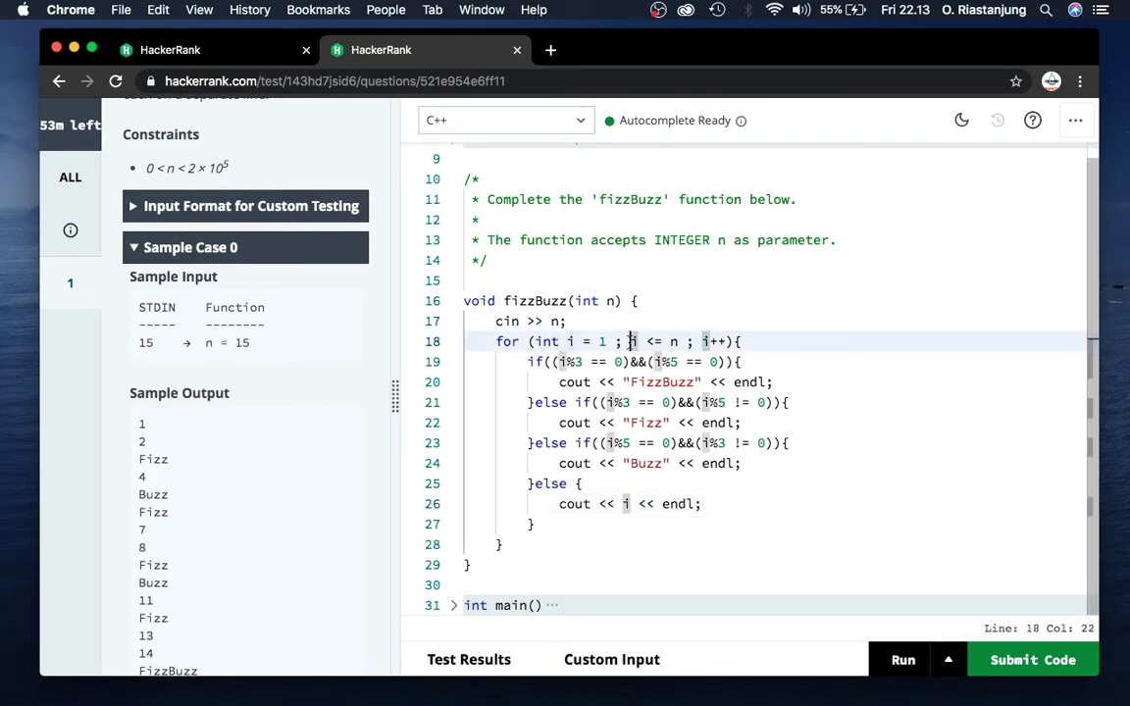
click(674, 341)
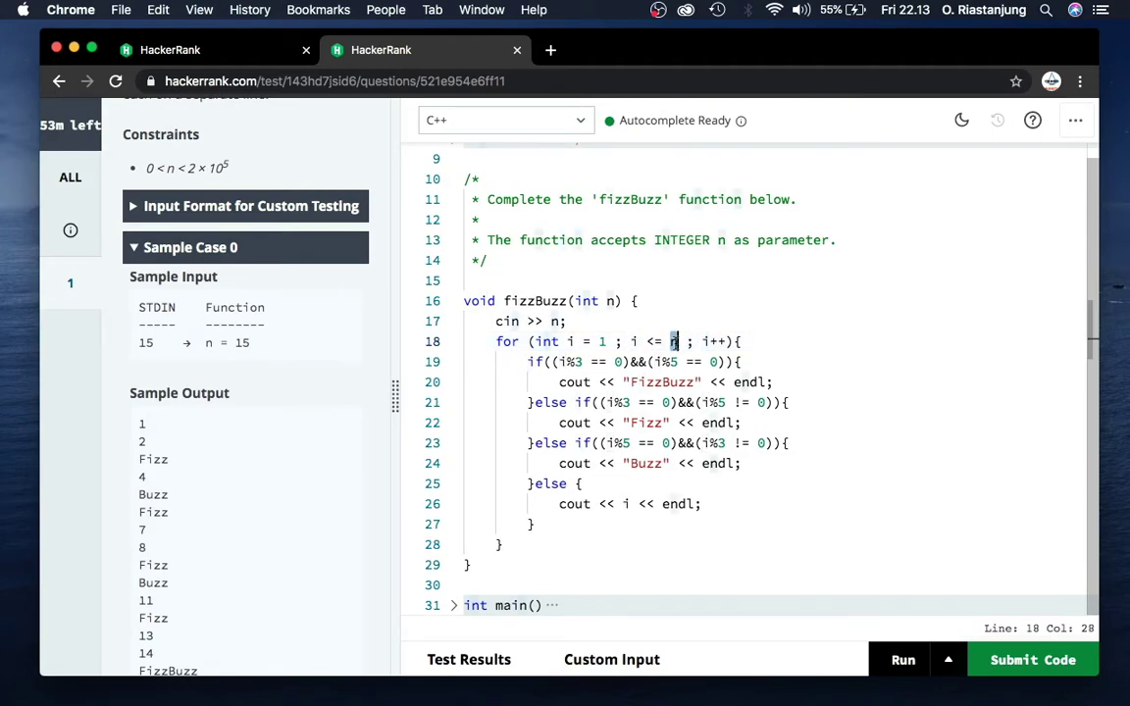
click(684, 316)
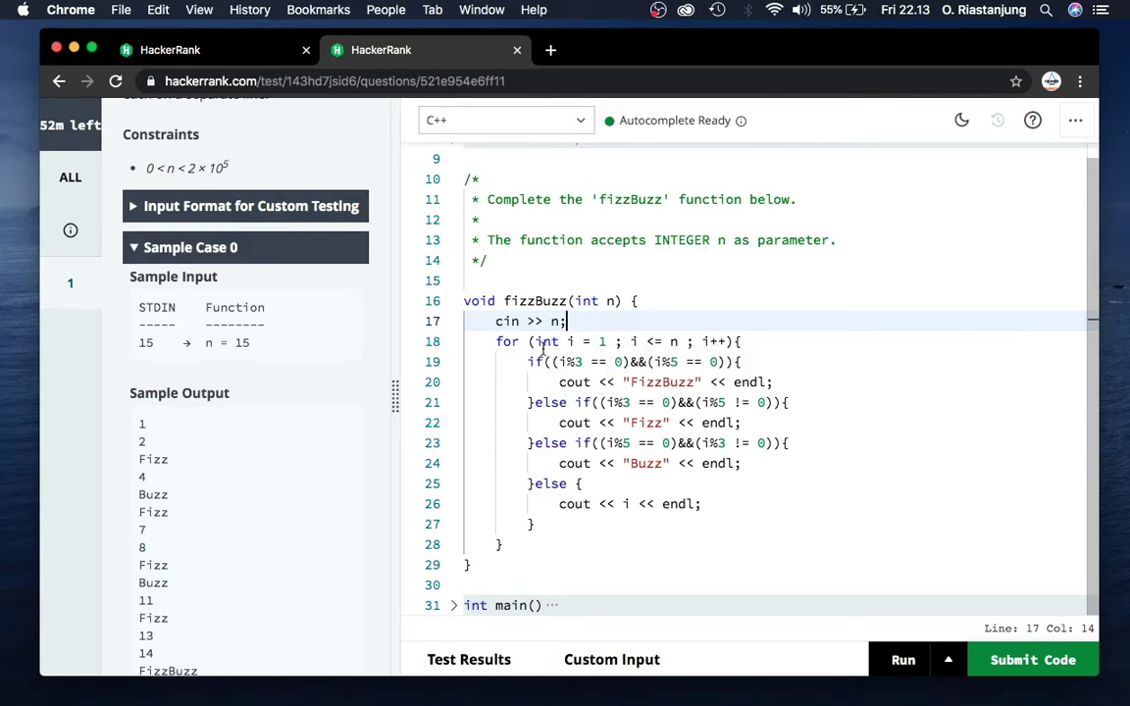
click(497, 342)
click(726, 318)
drag(726, 318, 742, 341)
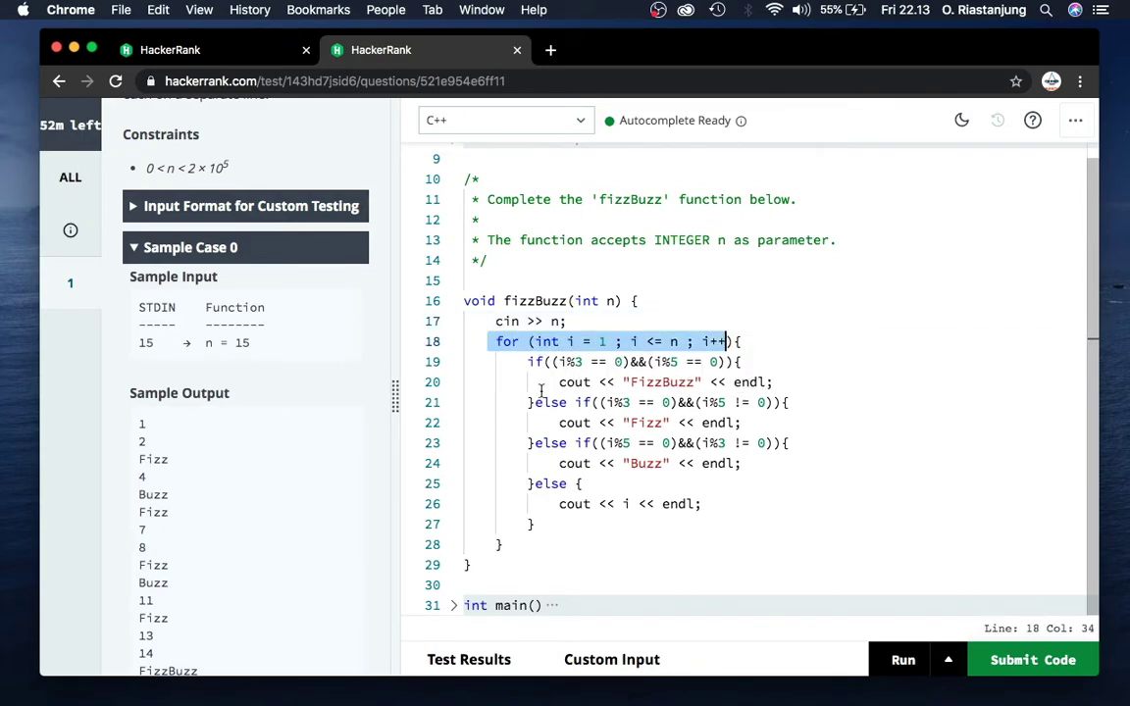
mouse_move(528, 362)
mouse_down()
mouse_move(652, 402)
mouse_move(528, 362)
mouse_up()
drag(534, 484, 666, 523)
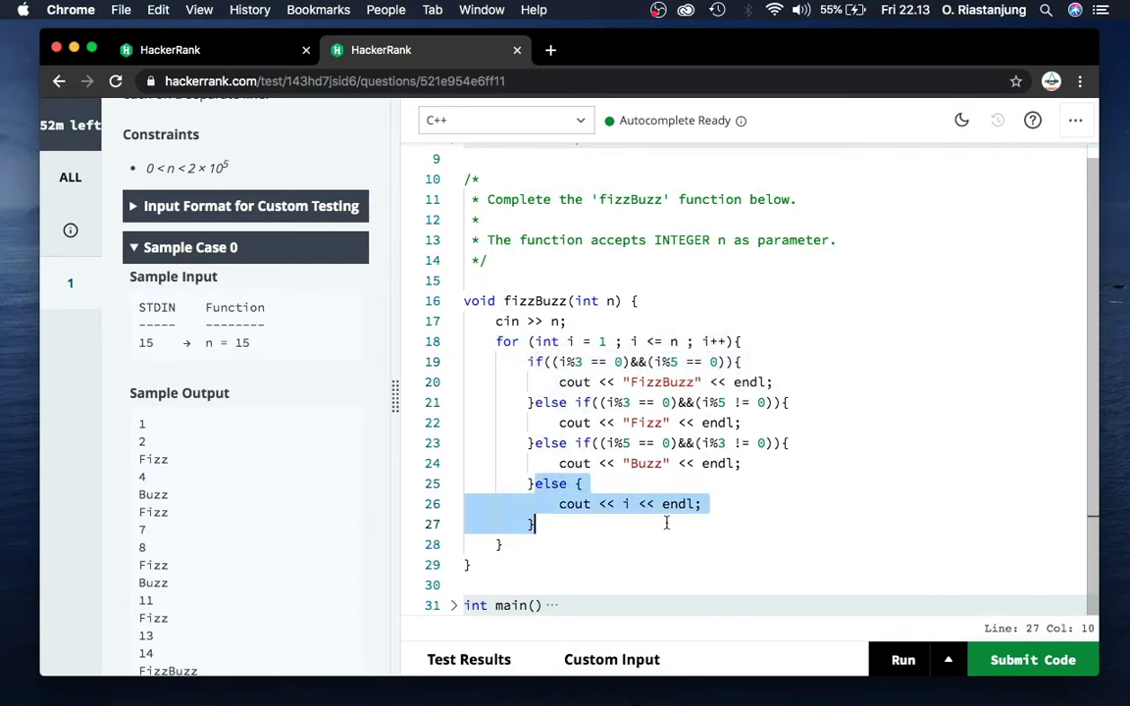
click(668, 486)
click(644, 503)
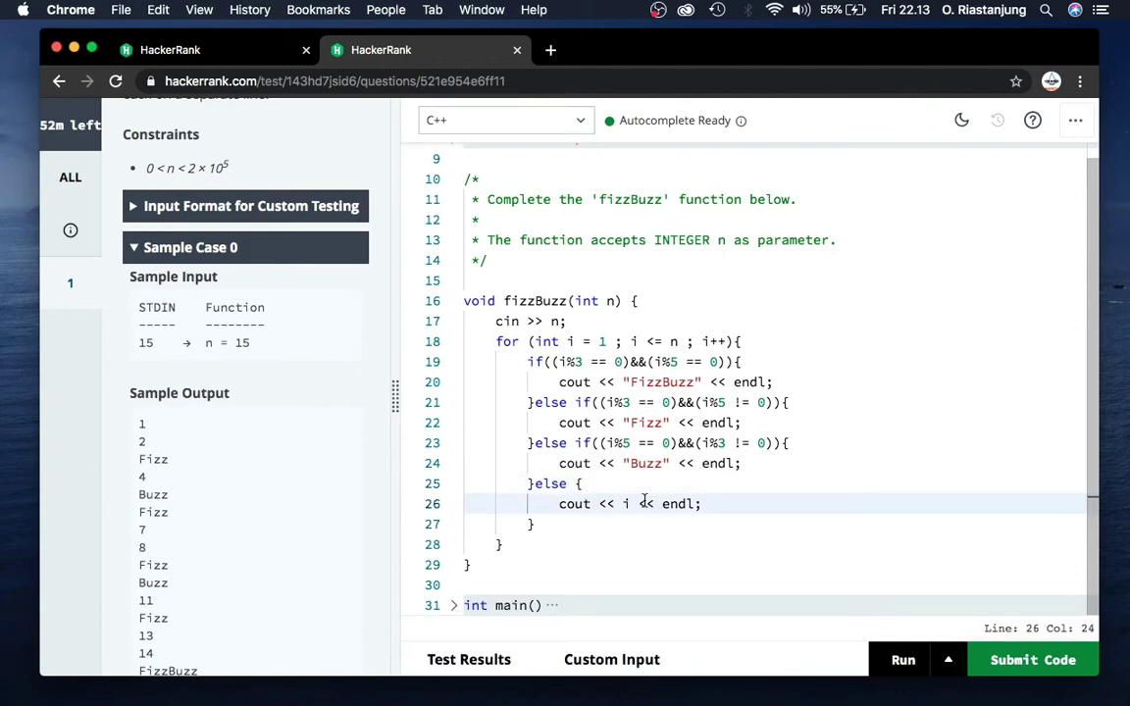
mouse_move(558, 362)
mouse_down()
mouse_move(644, 341)
mouse_move(727, 362)
mouse_up()
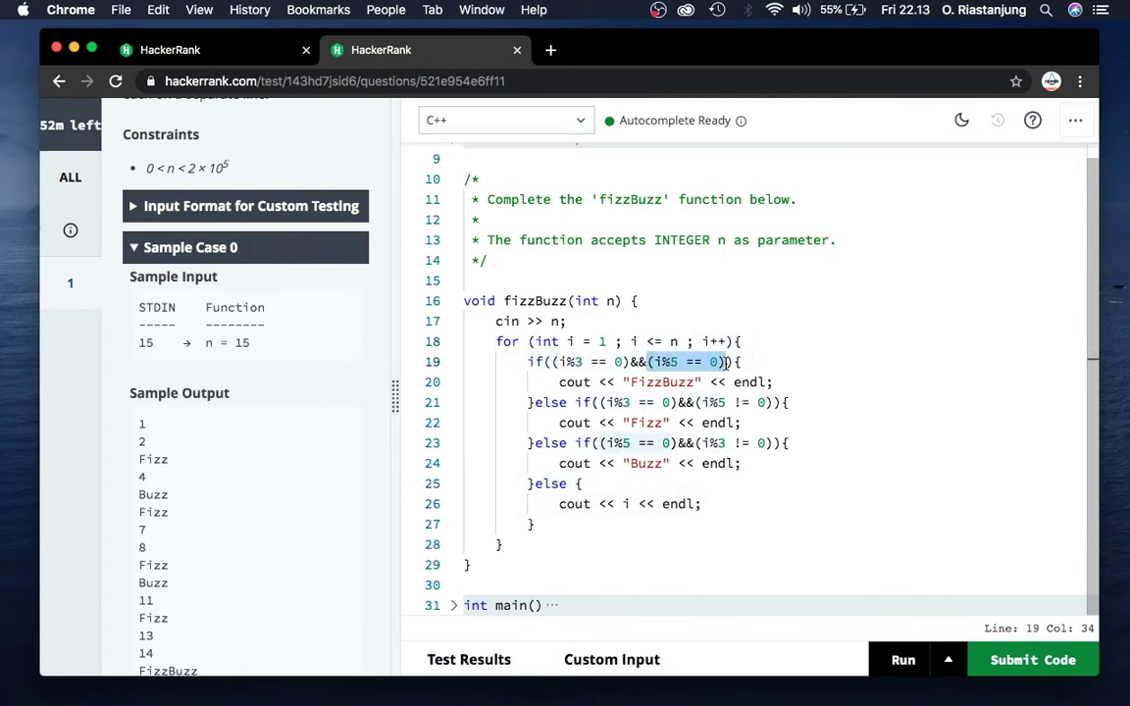
click(727, 362)
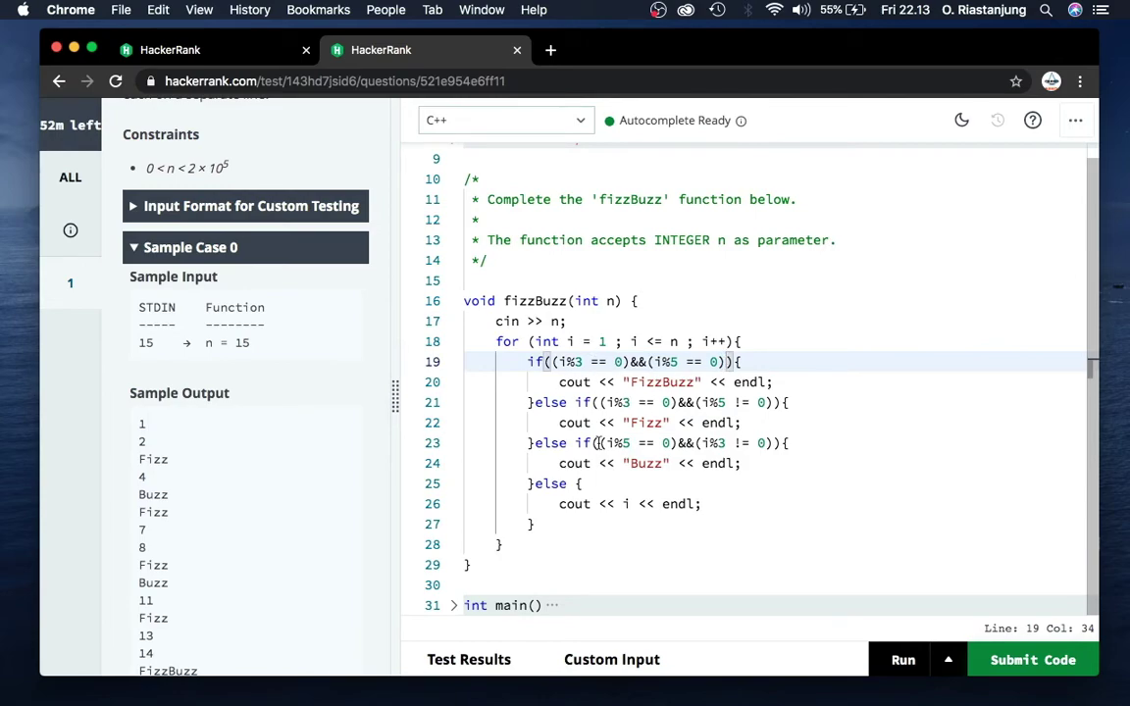
scroll(595, 443, up, 1)
click(782, 579)
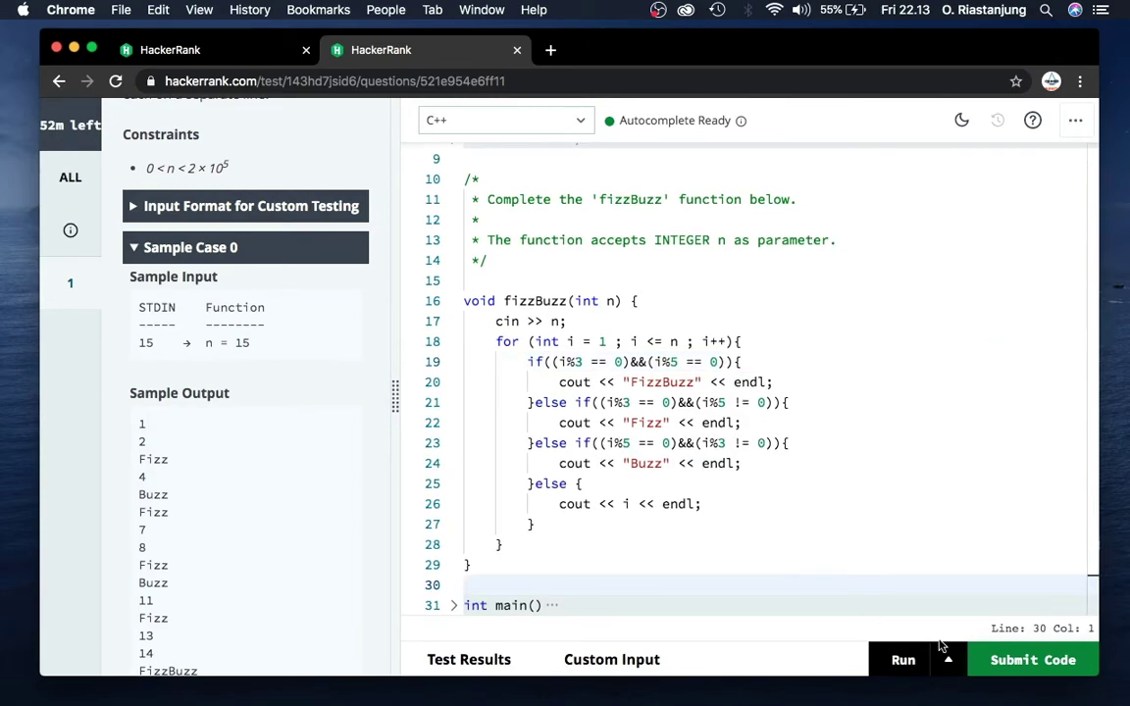
Run the FizzBuzz code against the sample case
click(907, 661)
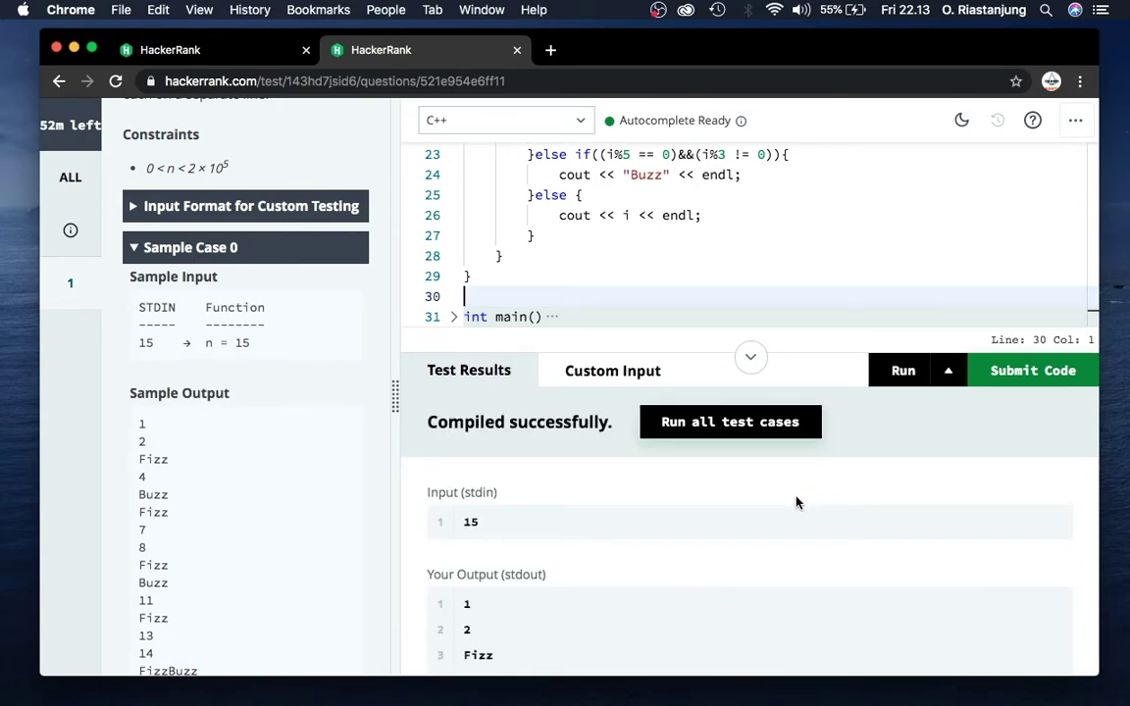
scroll(691, 499, down, 3)
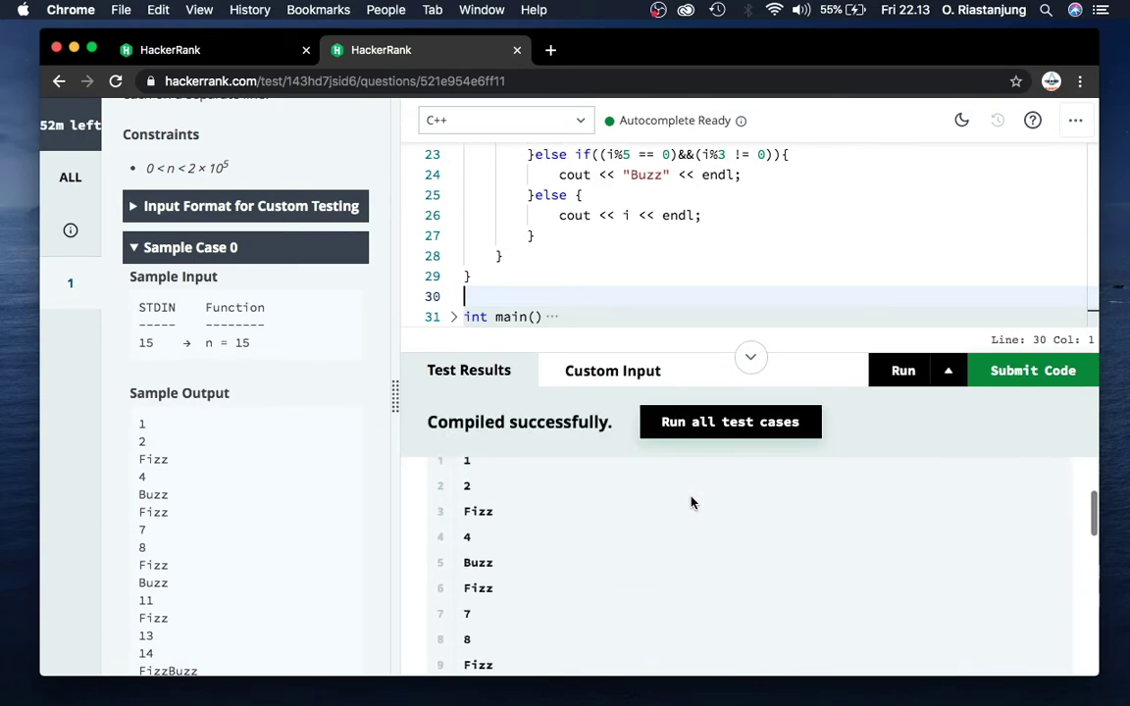
scroll(690, 499, up, 2)
scroll(689, 485, up, 1)
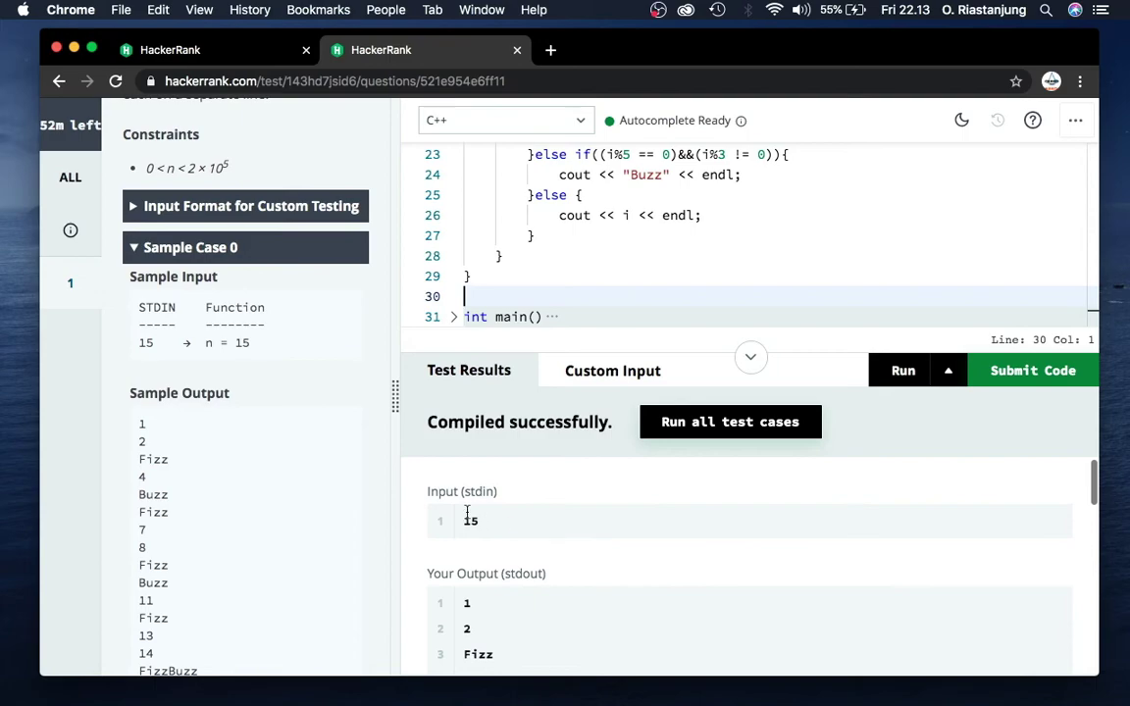
scroll(304, 429, down, 1)
Scroll the Test Results to output lines 10–15 ending with FizzBuzz
right_click(503, 493)
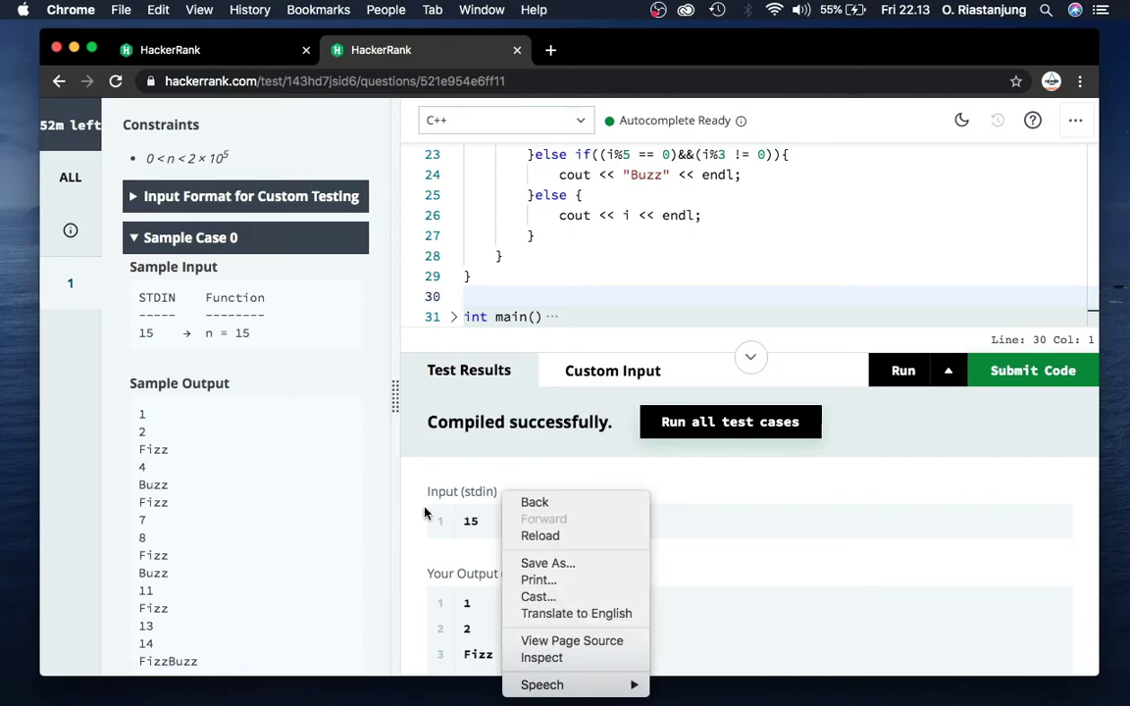
click(466, 517)
right_click(441, 492)
click(460, 512)
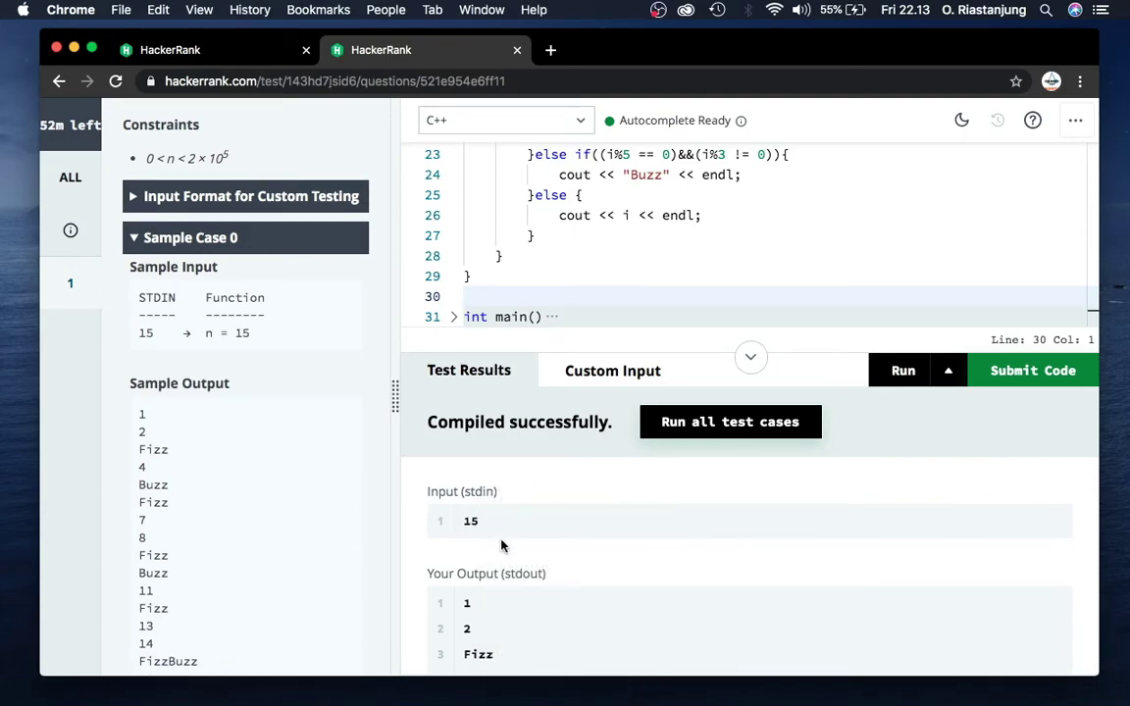
scroll(487, 572, down, 1)
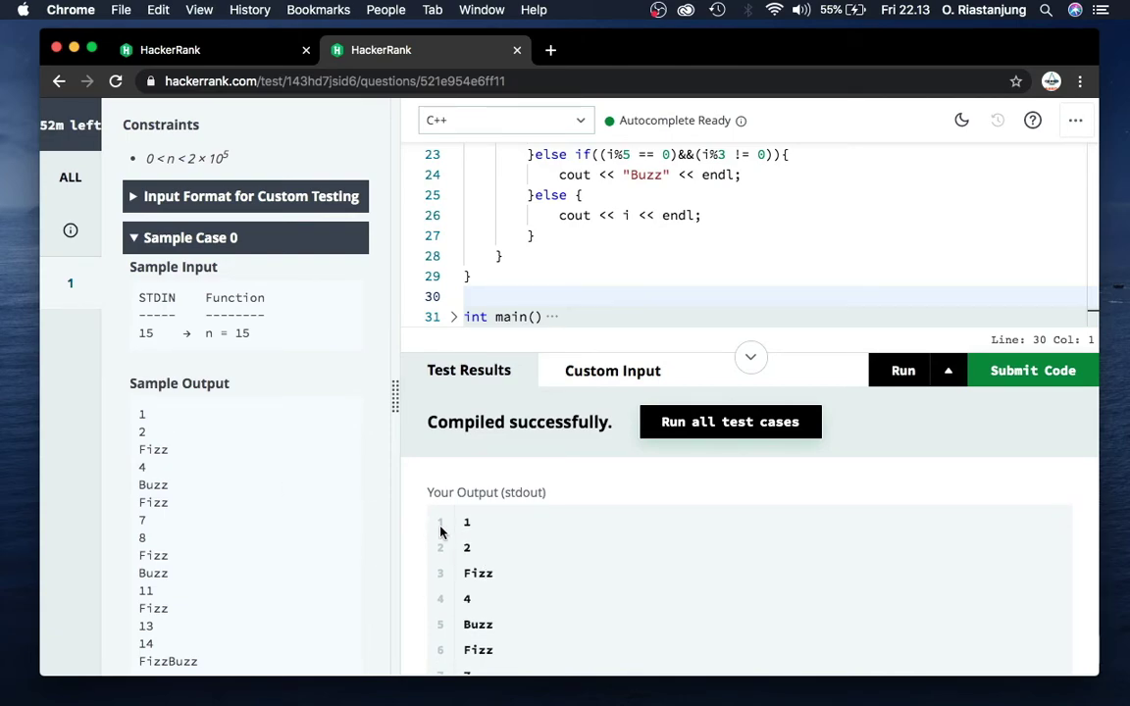
scroll(461, 589, down, 2)
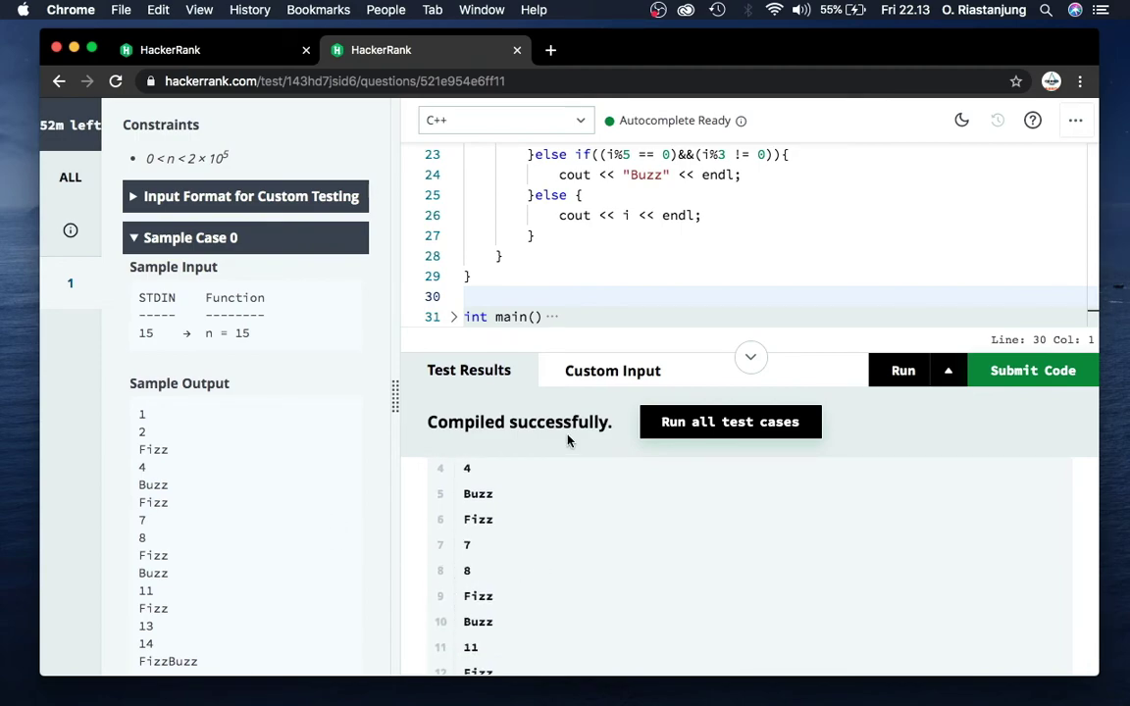
scroll(509, 605, down, 3)
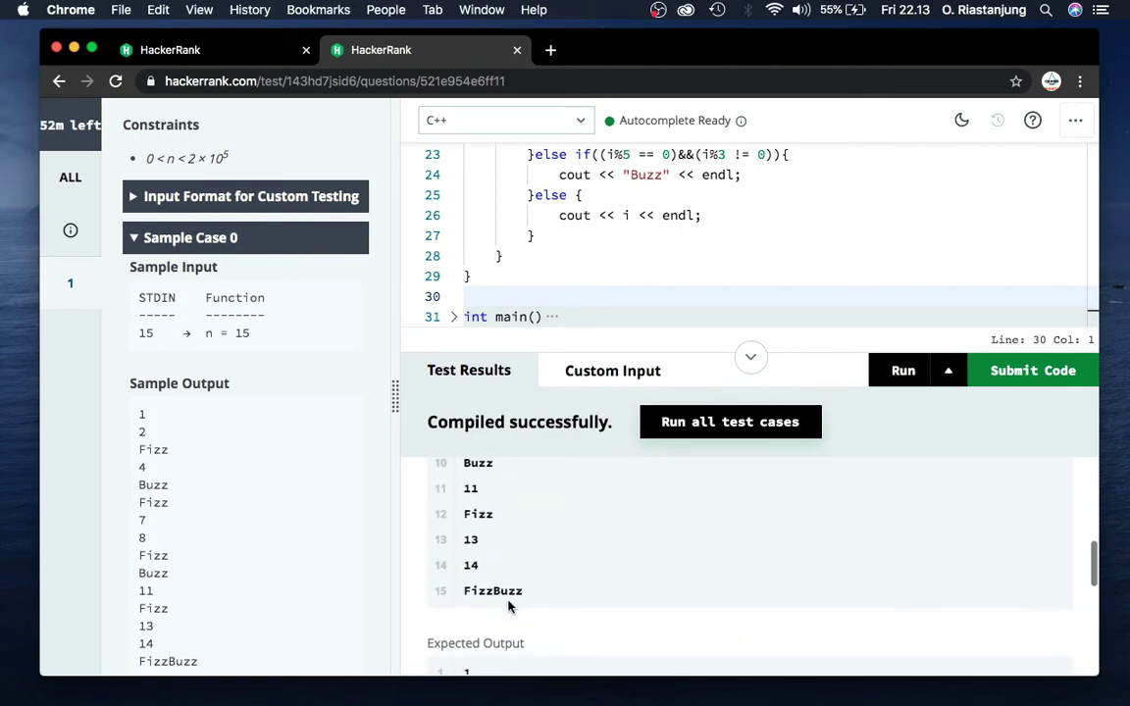
scroll(273, 605, down, 2)
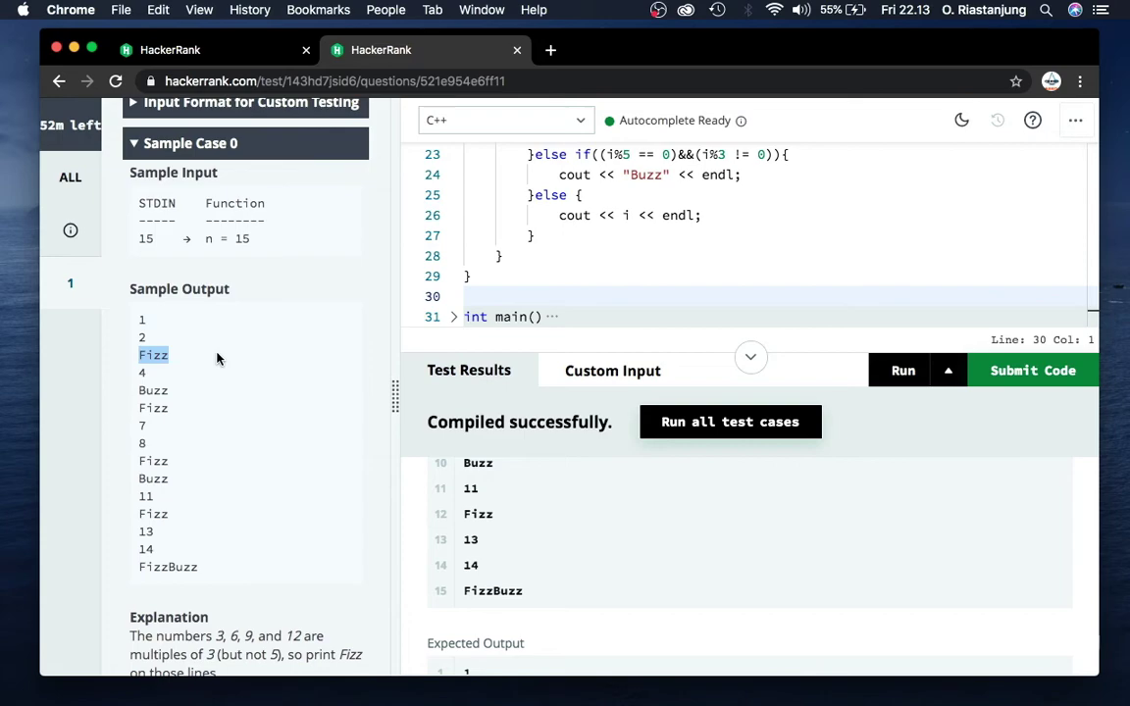
scroll(180, 235, up, 5)
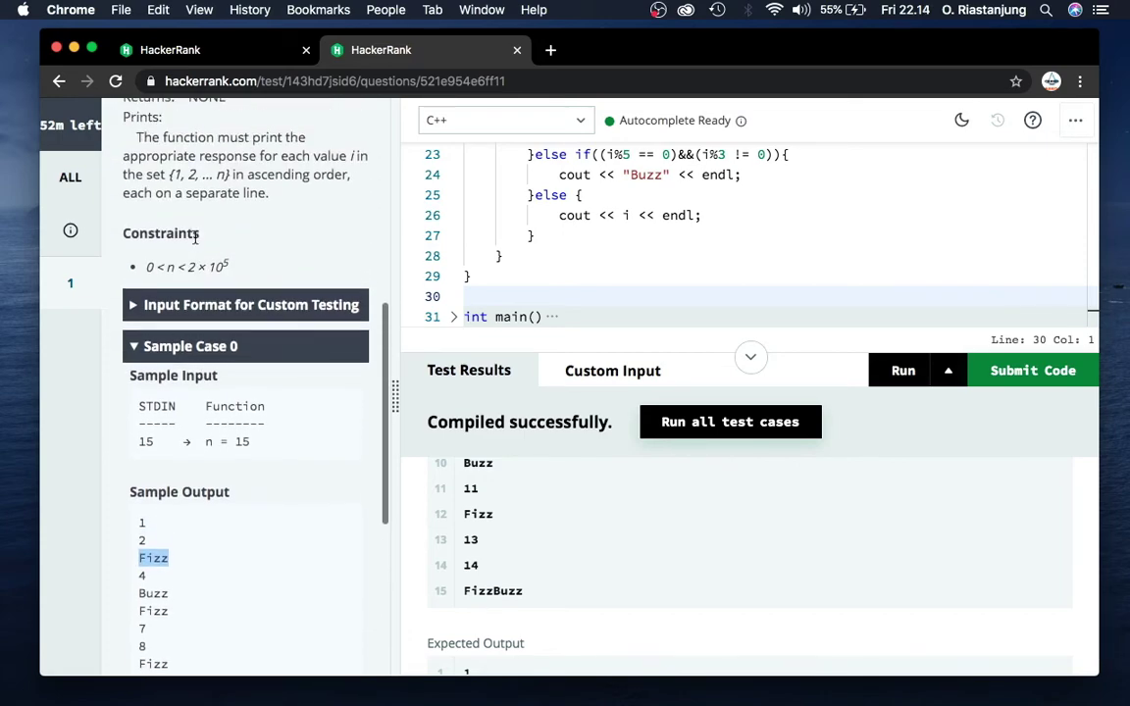
scroll(181, 235, up, 5)
scroll(180, 235, up, 6)
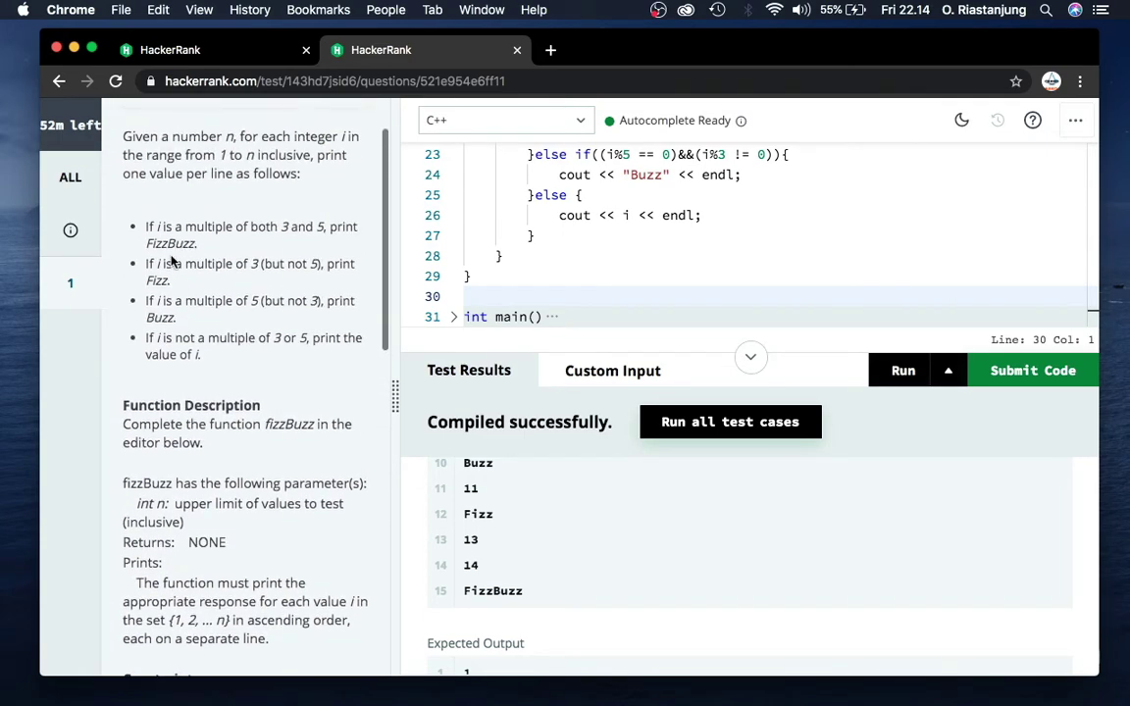
drag(174, 264, 263, 266)
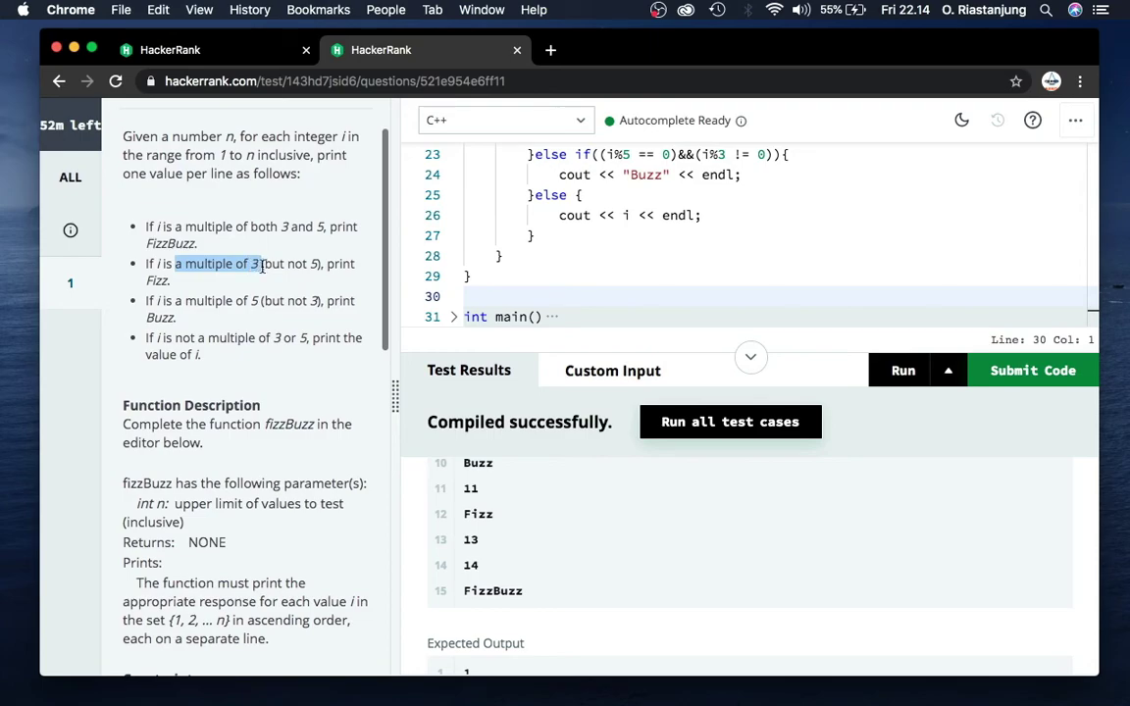
click(180, 284)
scroll(197, 373, down, 3)
scroll(211, 414, down, 3)
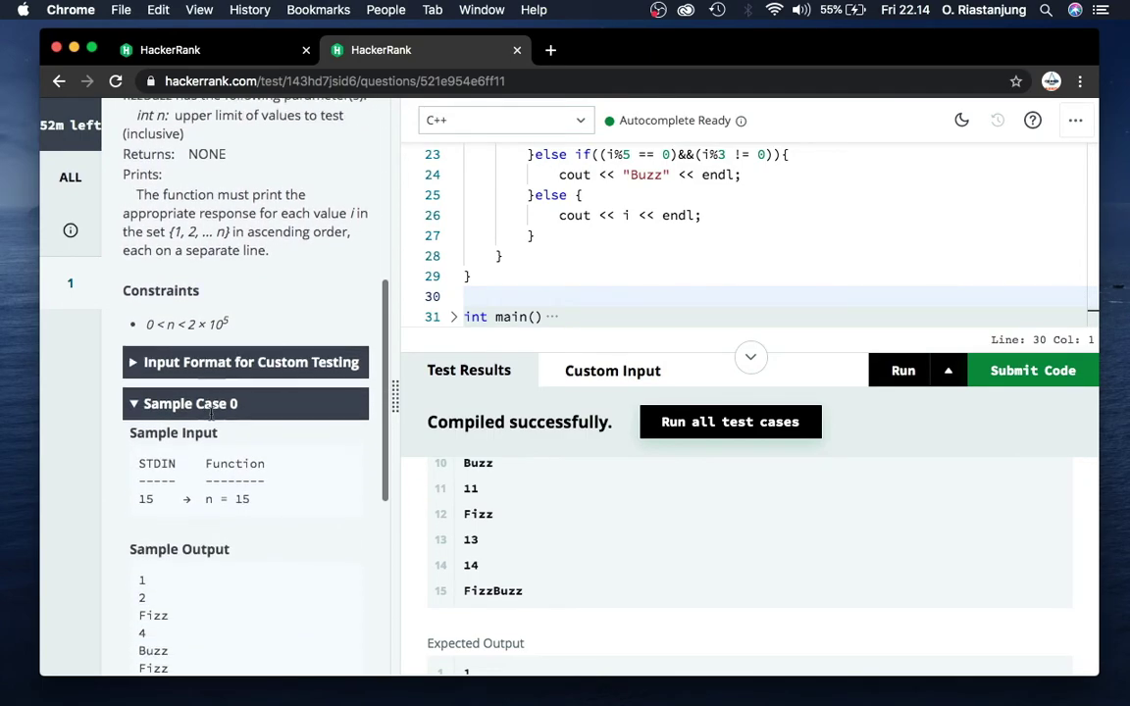
scroll(211, 414, down, 3)
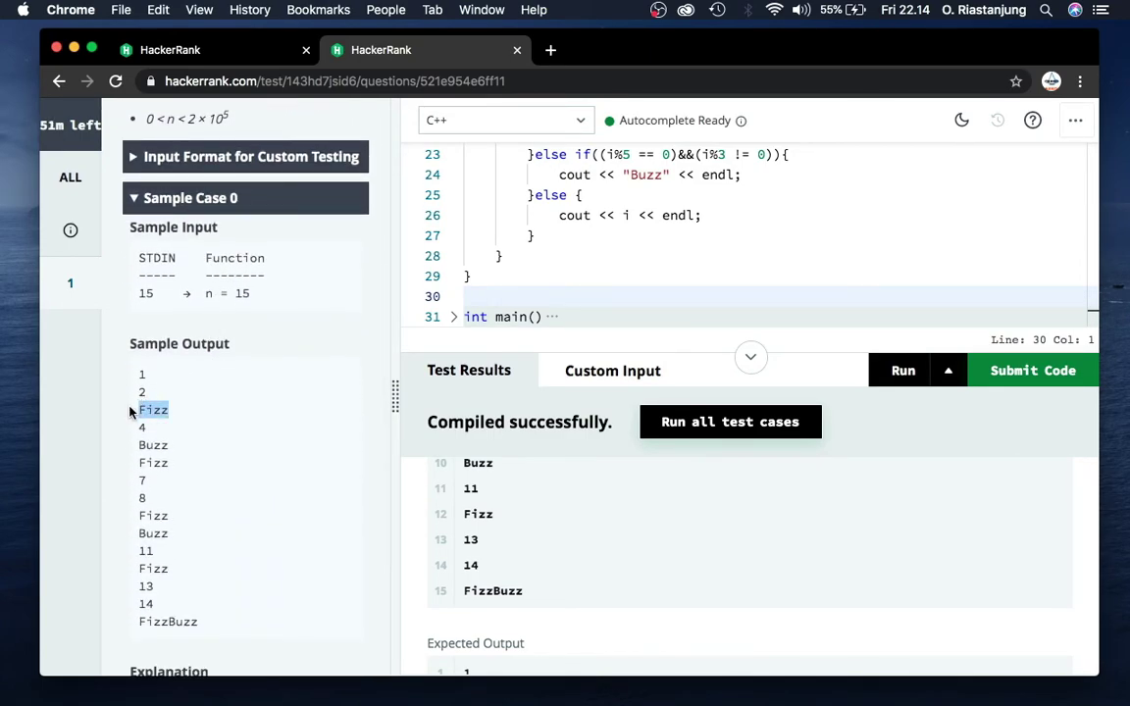
double_click(155, 463)
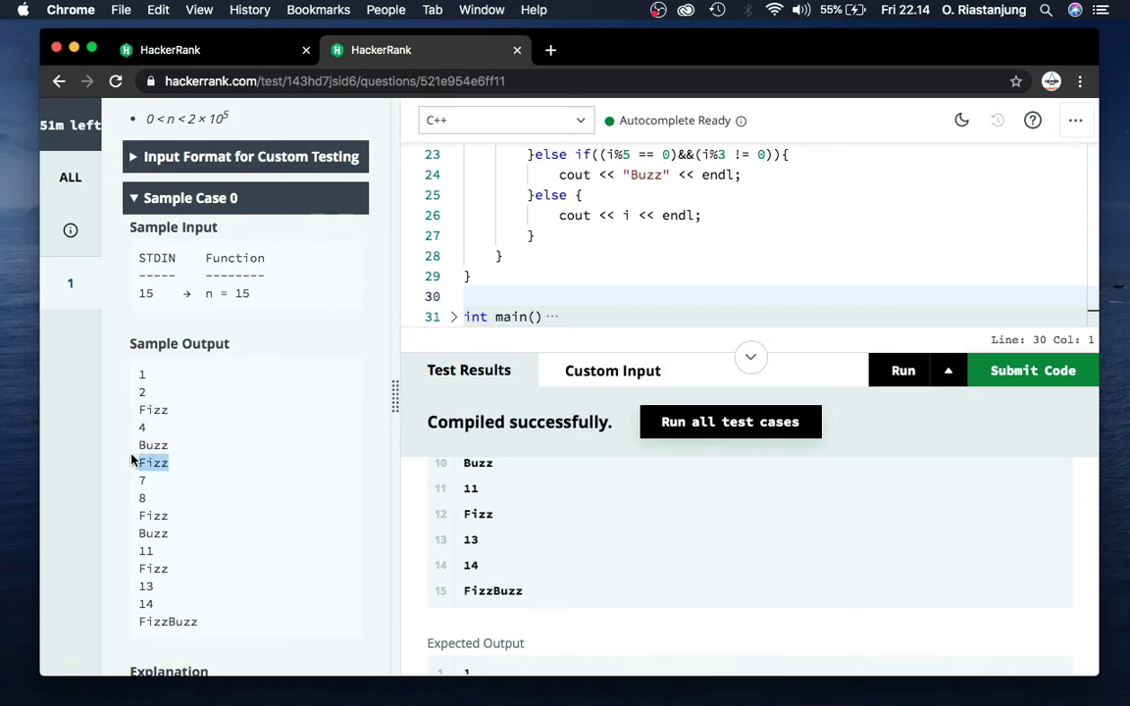
double_click(152, 517)
double_click(179, 568)
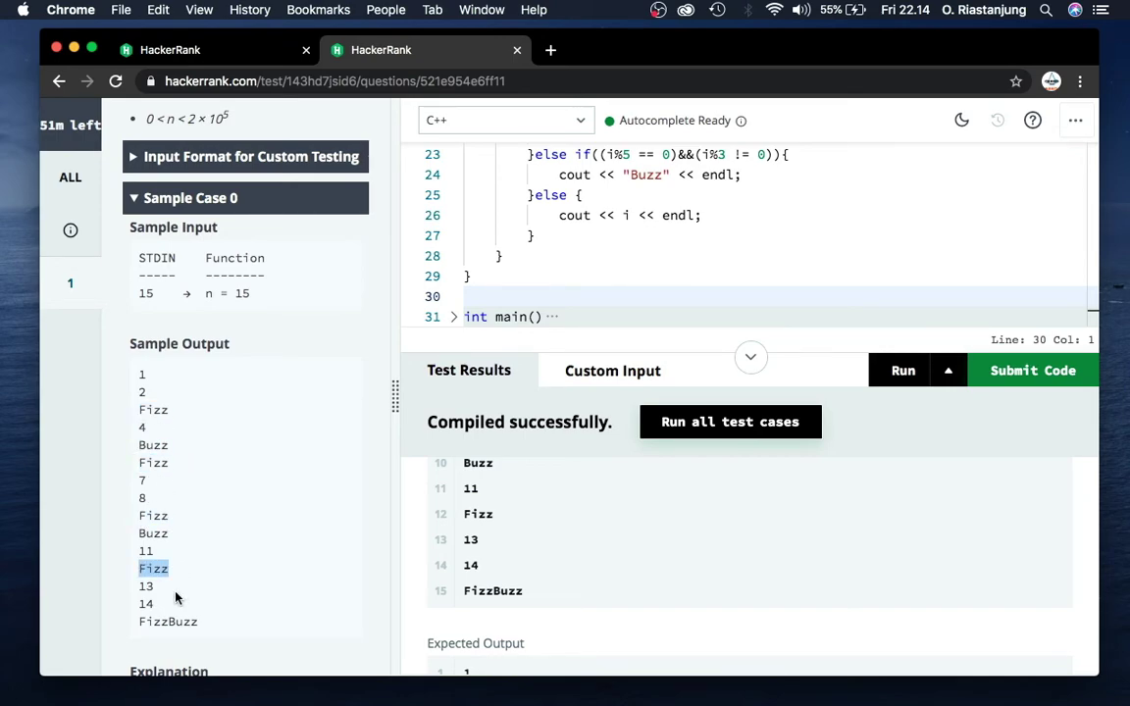
click(202, 626)
double_click(187, 622)
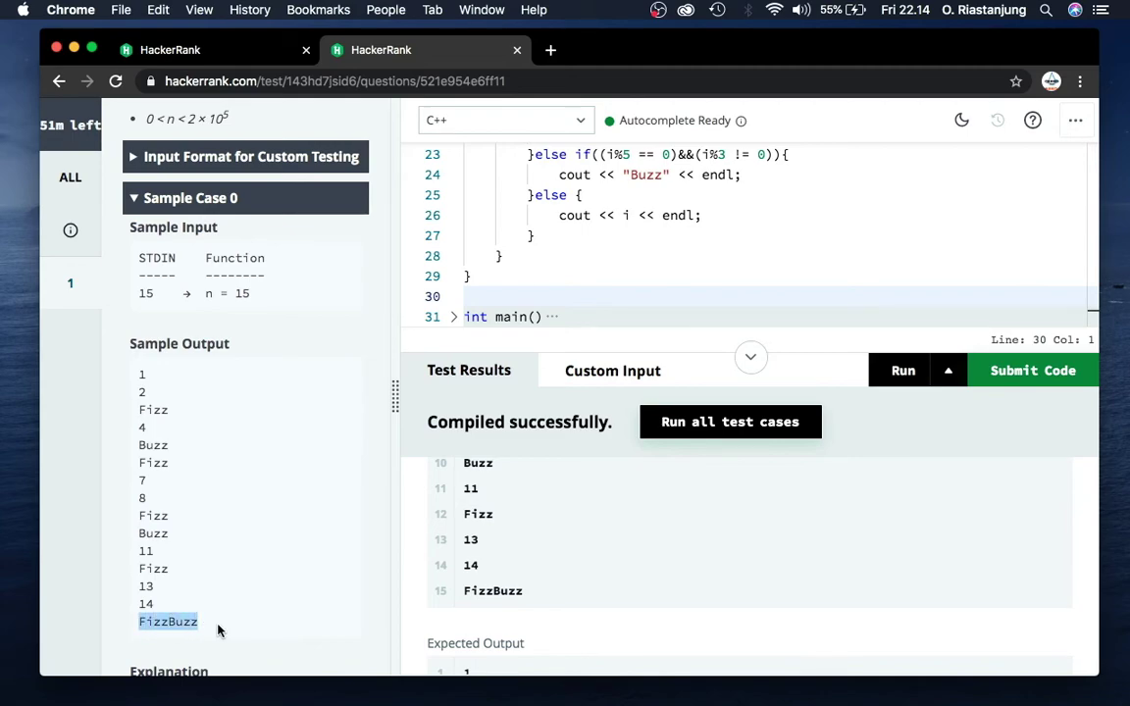
scroll(241, 283, up, 5)
scroll(241, 282, up, 5)
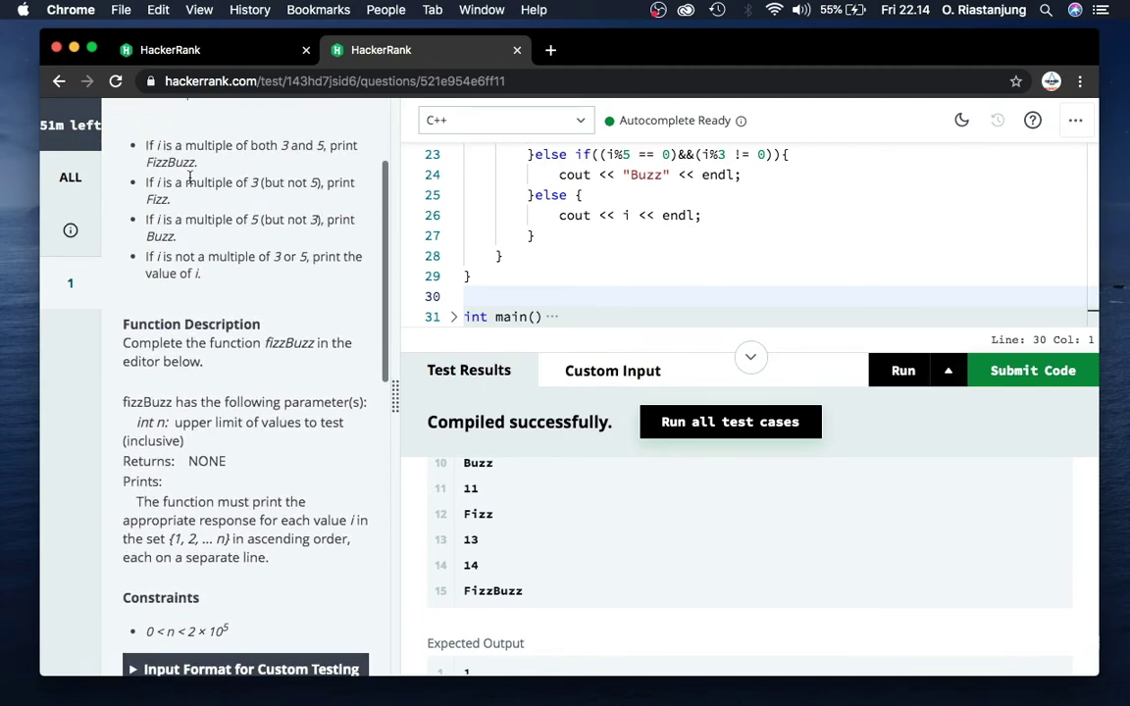
drag(155, 142, 334, 152)
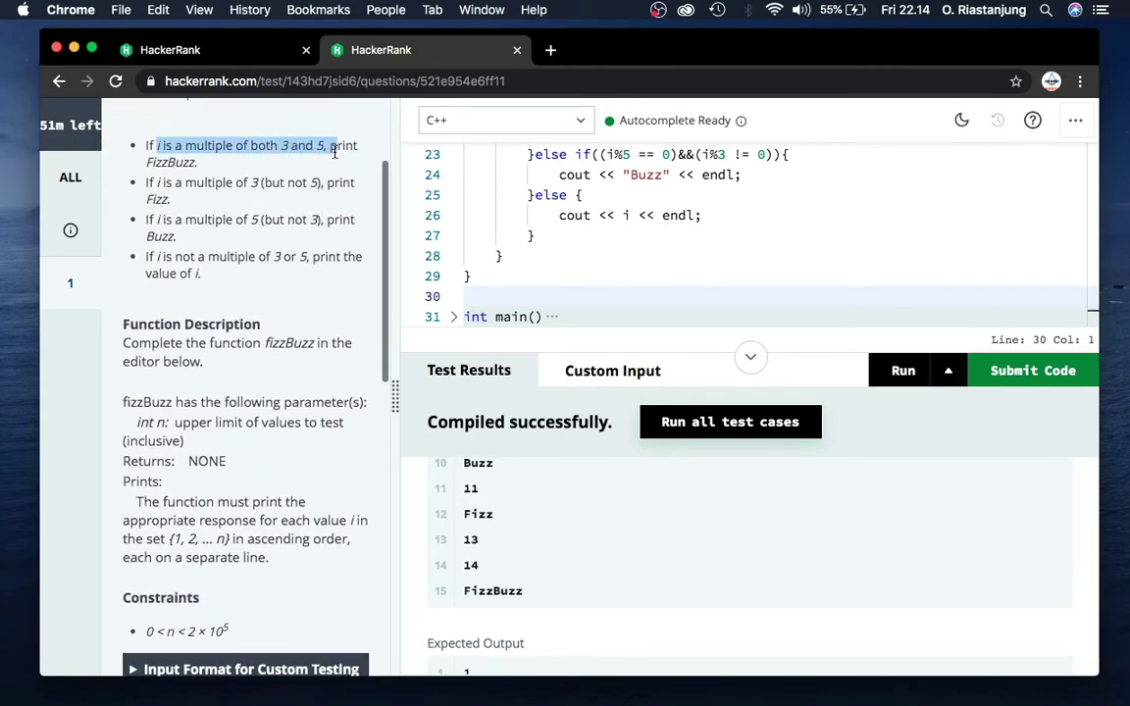
click(285, 145)
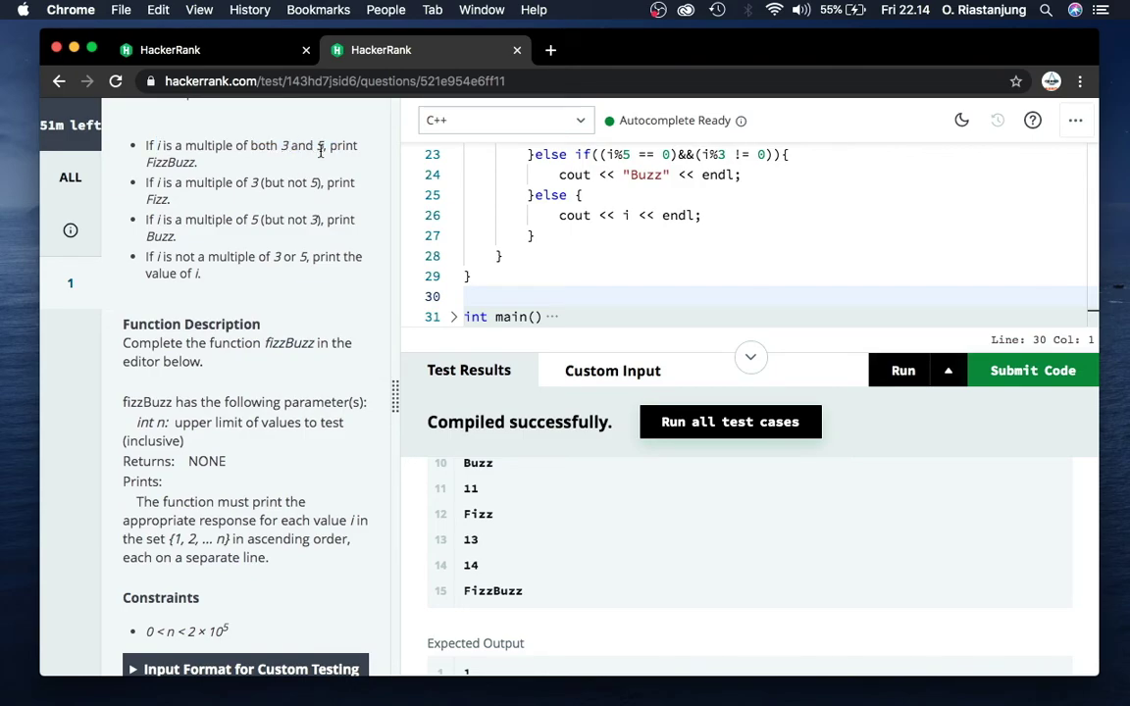
scroll(294, 324, down, 10)
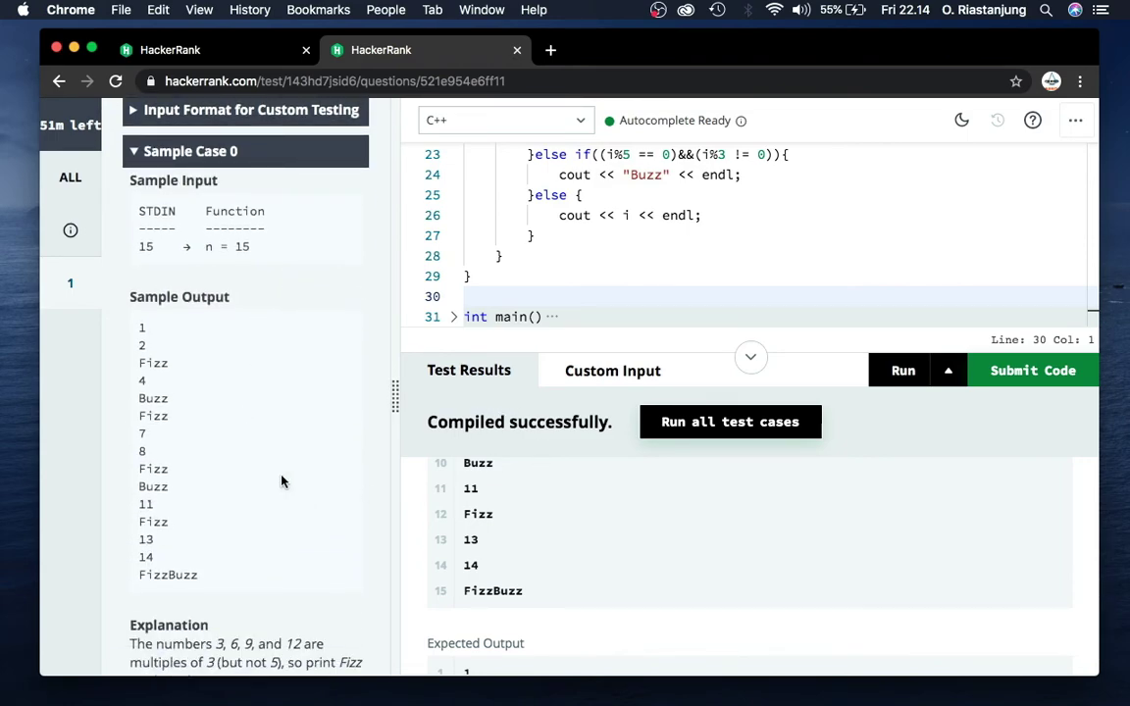
Run all test cases, submit the FizzBuzz code, then submit and close the sample test
click(1029, 382)
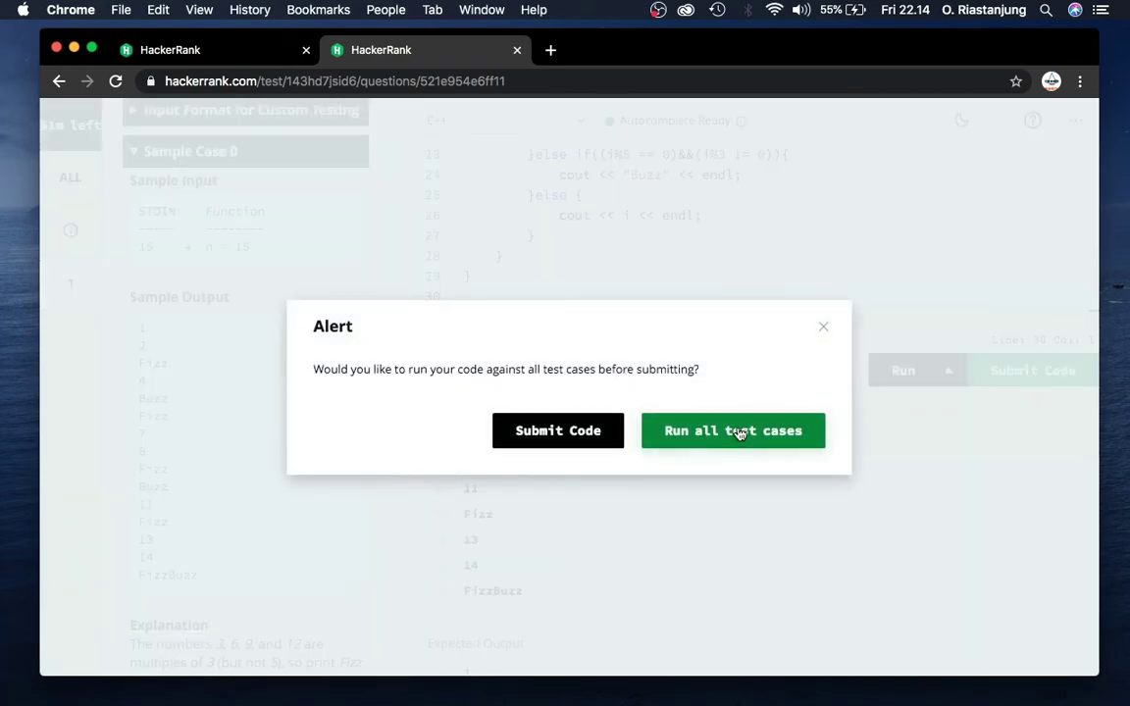
click(739, 432)
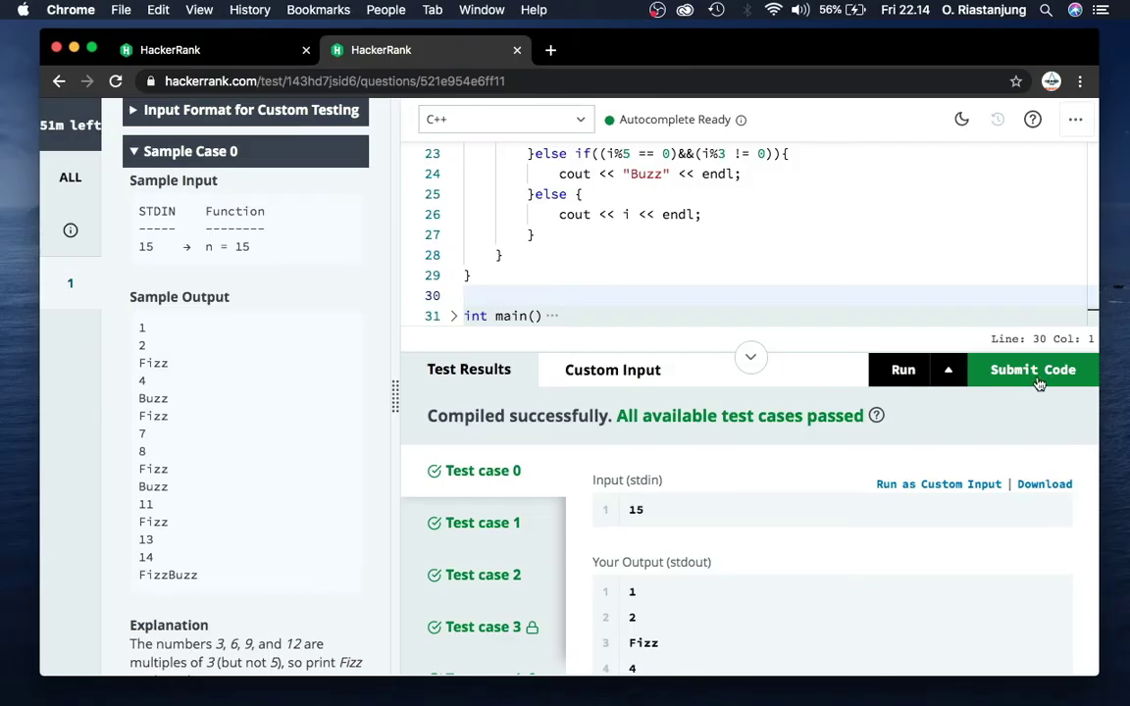
click(1033, 374)
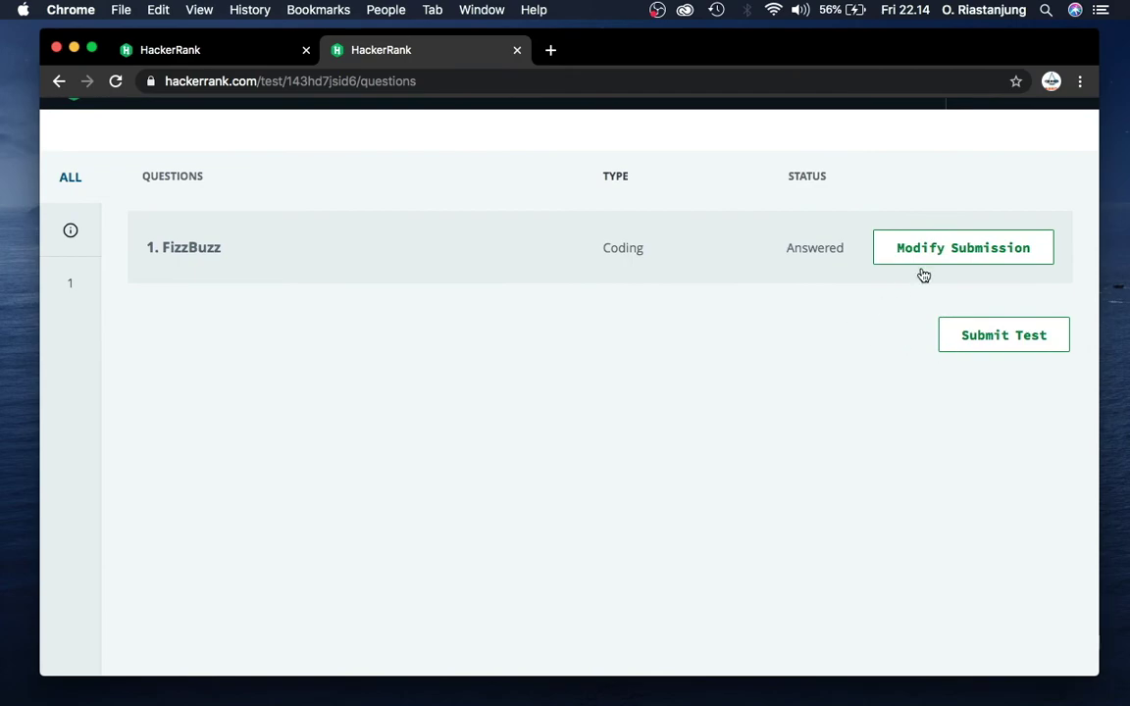
click(967, 341)
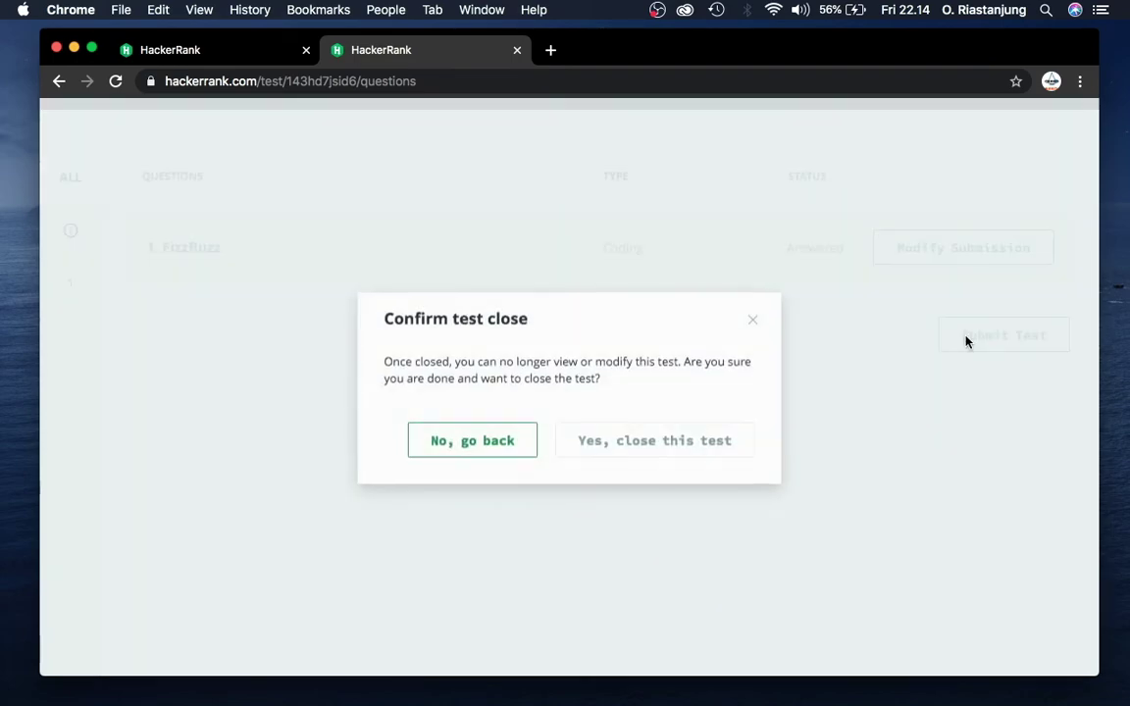
click(673, 448)
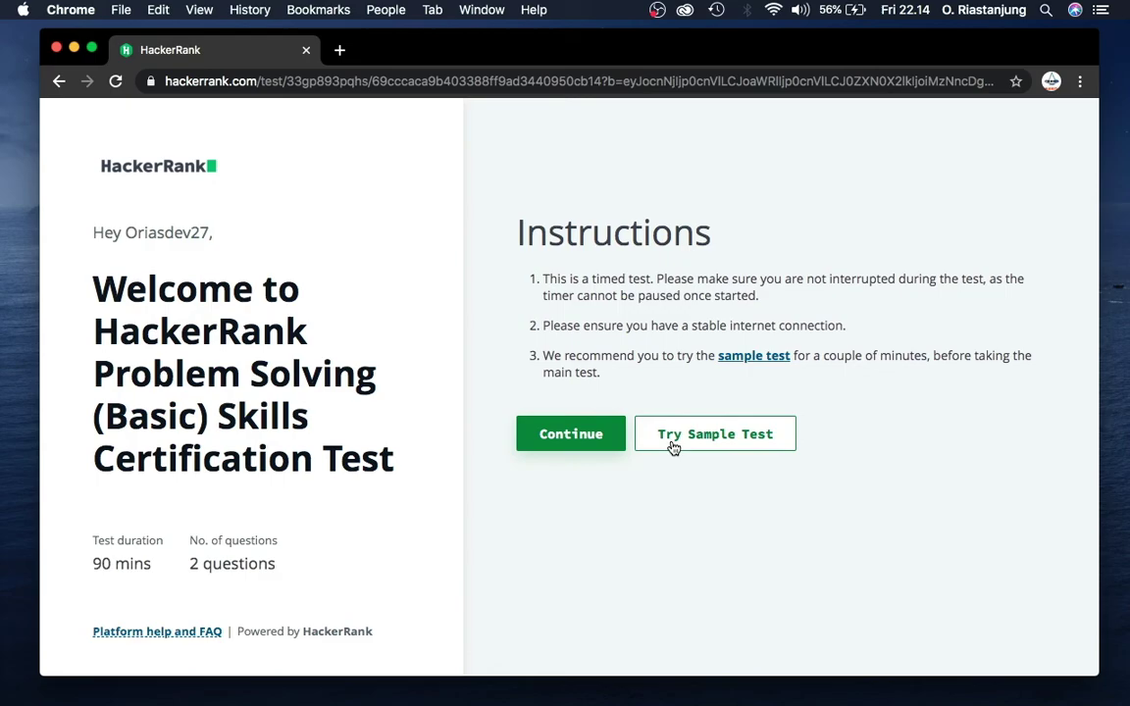
scroll(556, 221, down, 5)
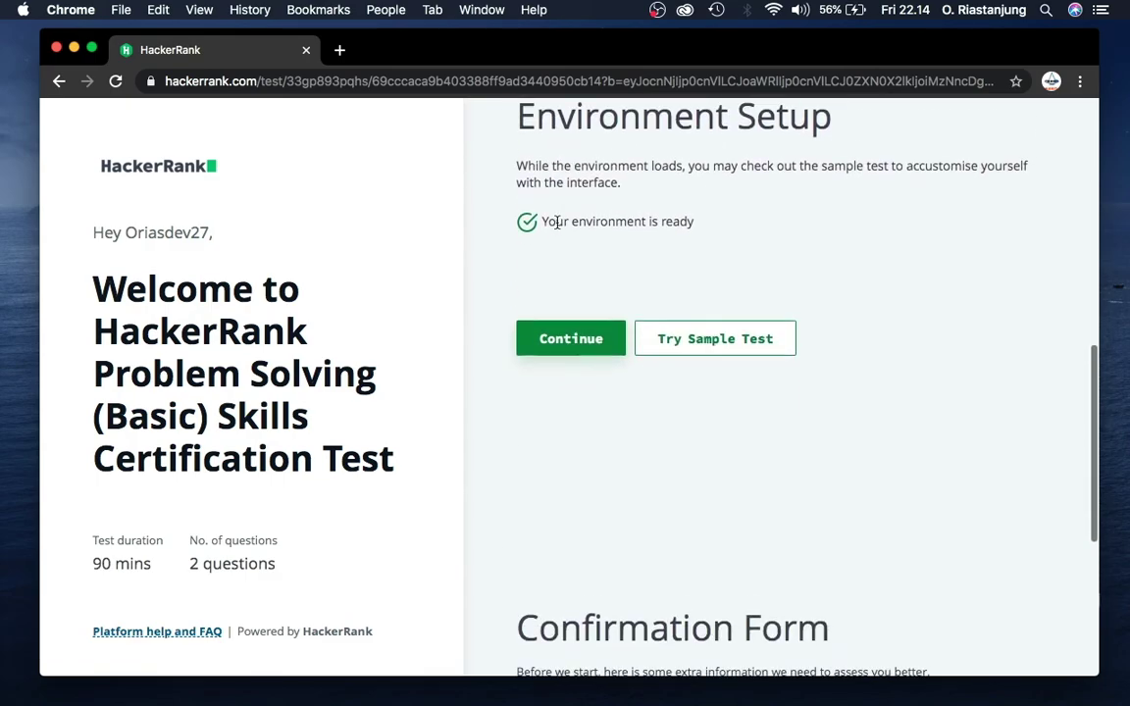
scroll(556, 225, down, 5)
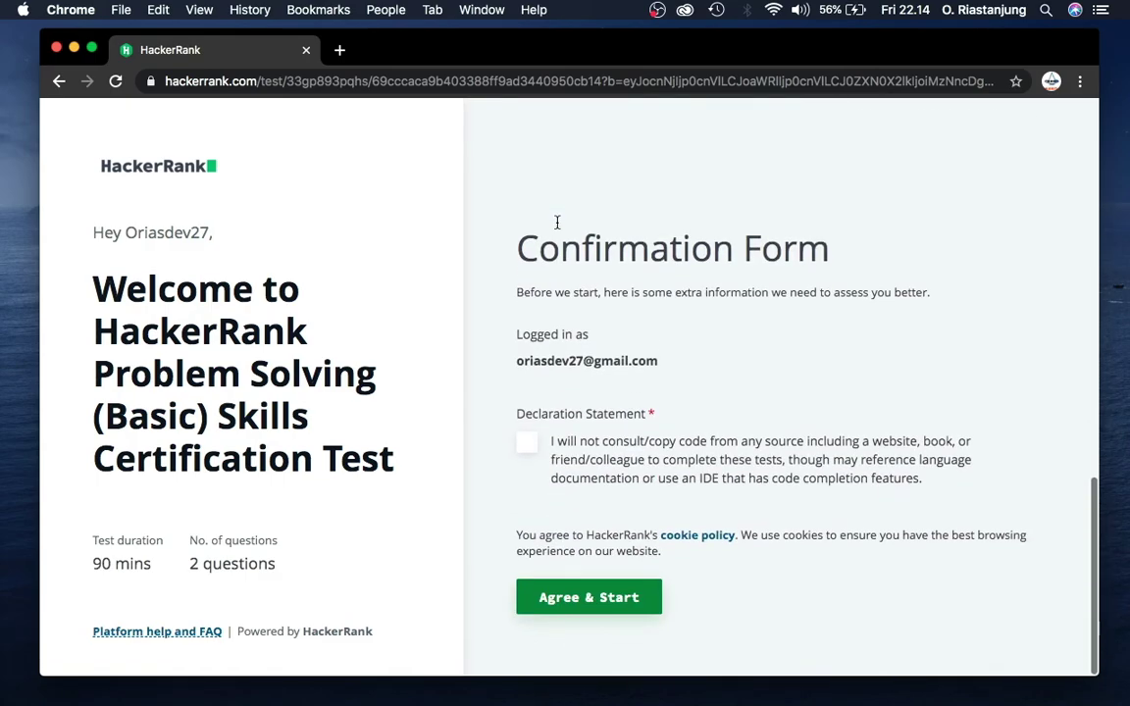
scroll(579, 292, up, 10)
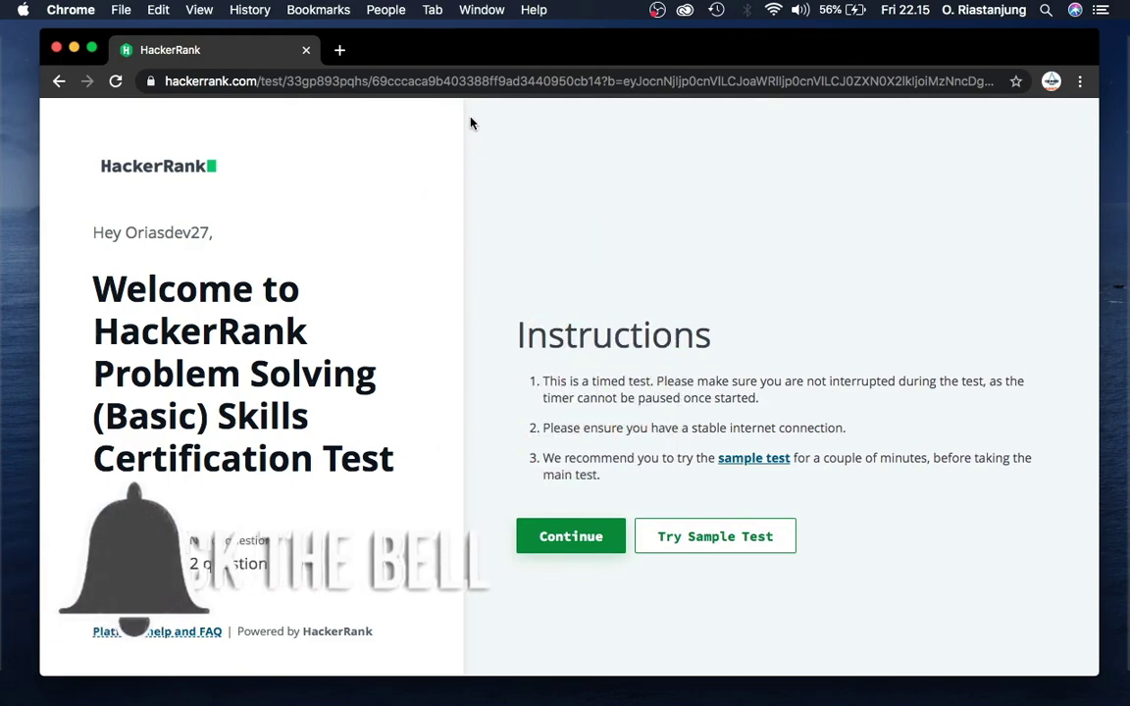
scroll(503, 235, down, 2)
scroll(503, 235, up, 2)
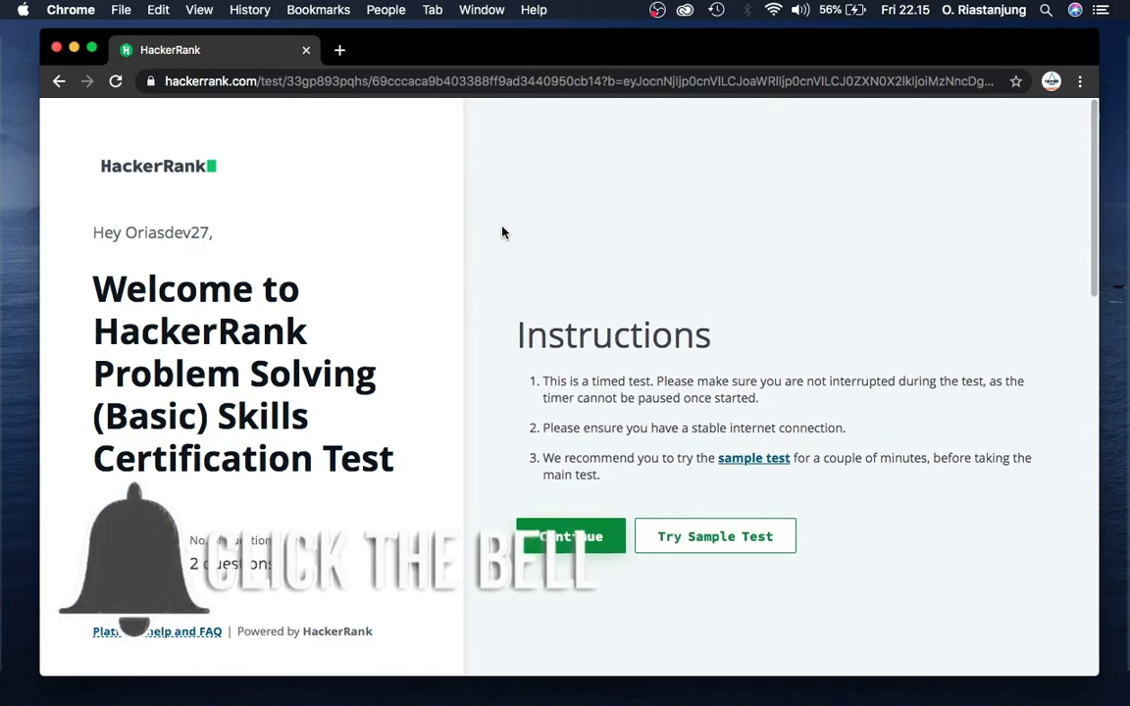